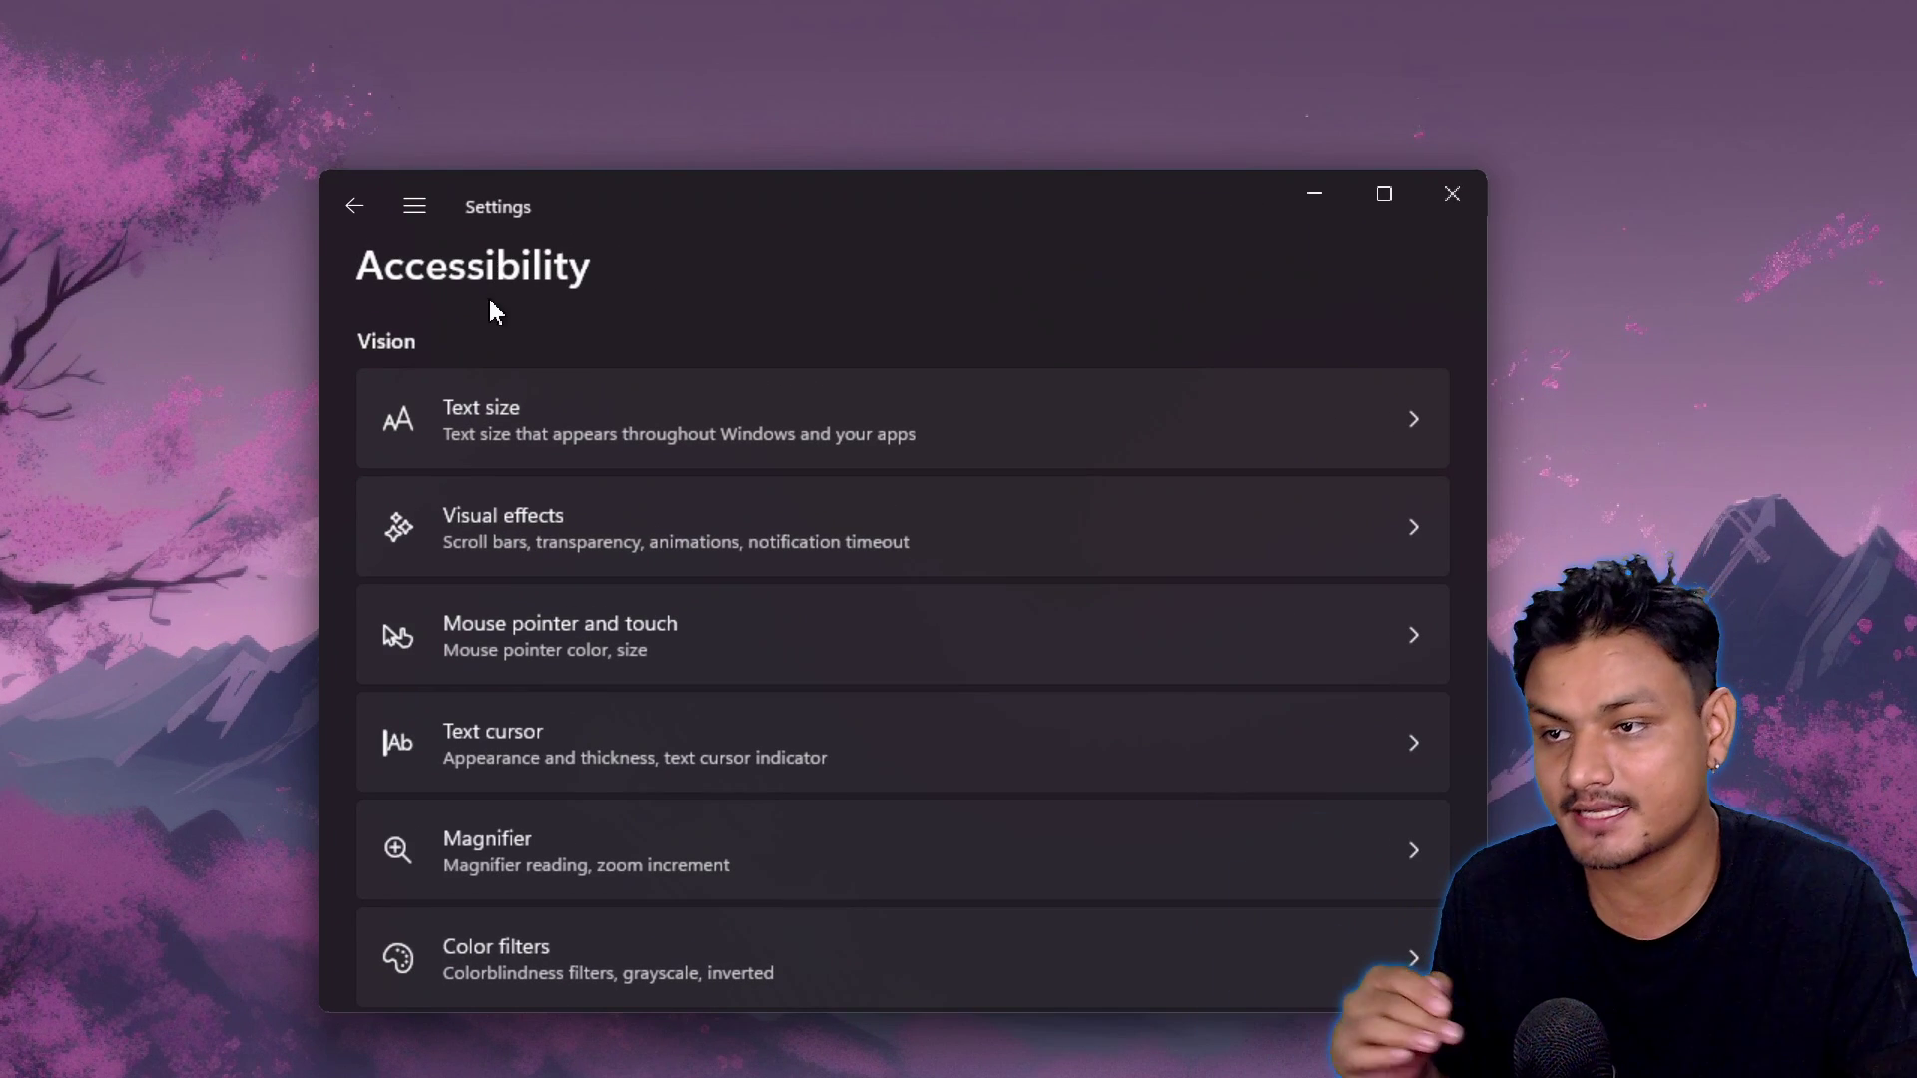
Turn off transparency effects and animation effects in the accessibility visual effects, and minimize the Settings window.
{"action": "left_click", "coordinate": [545, 534]}
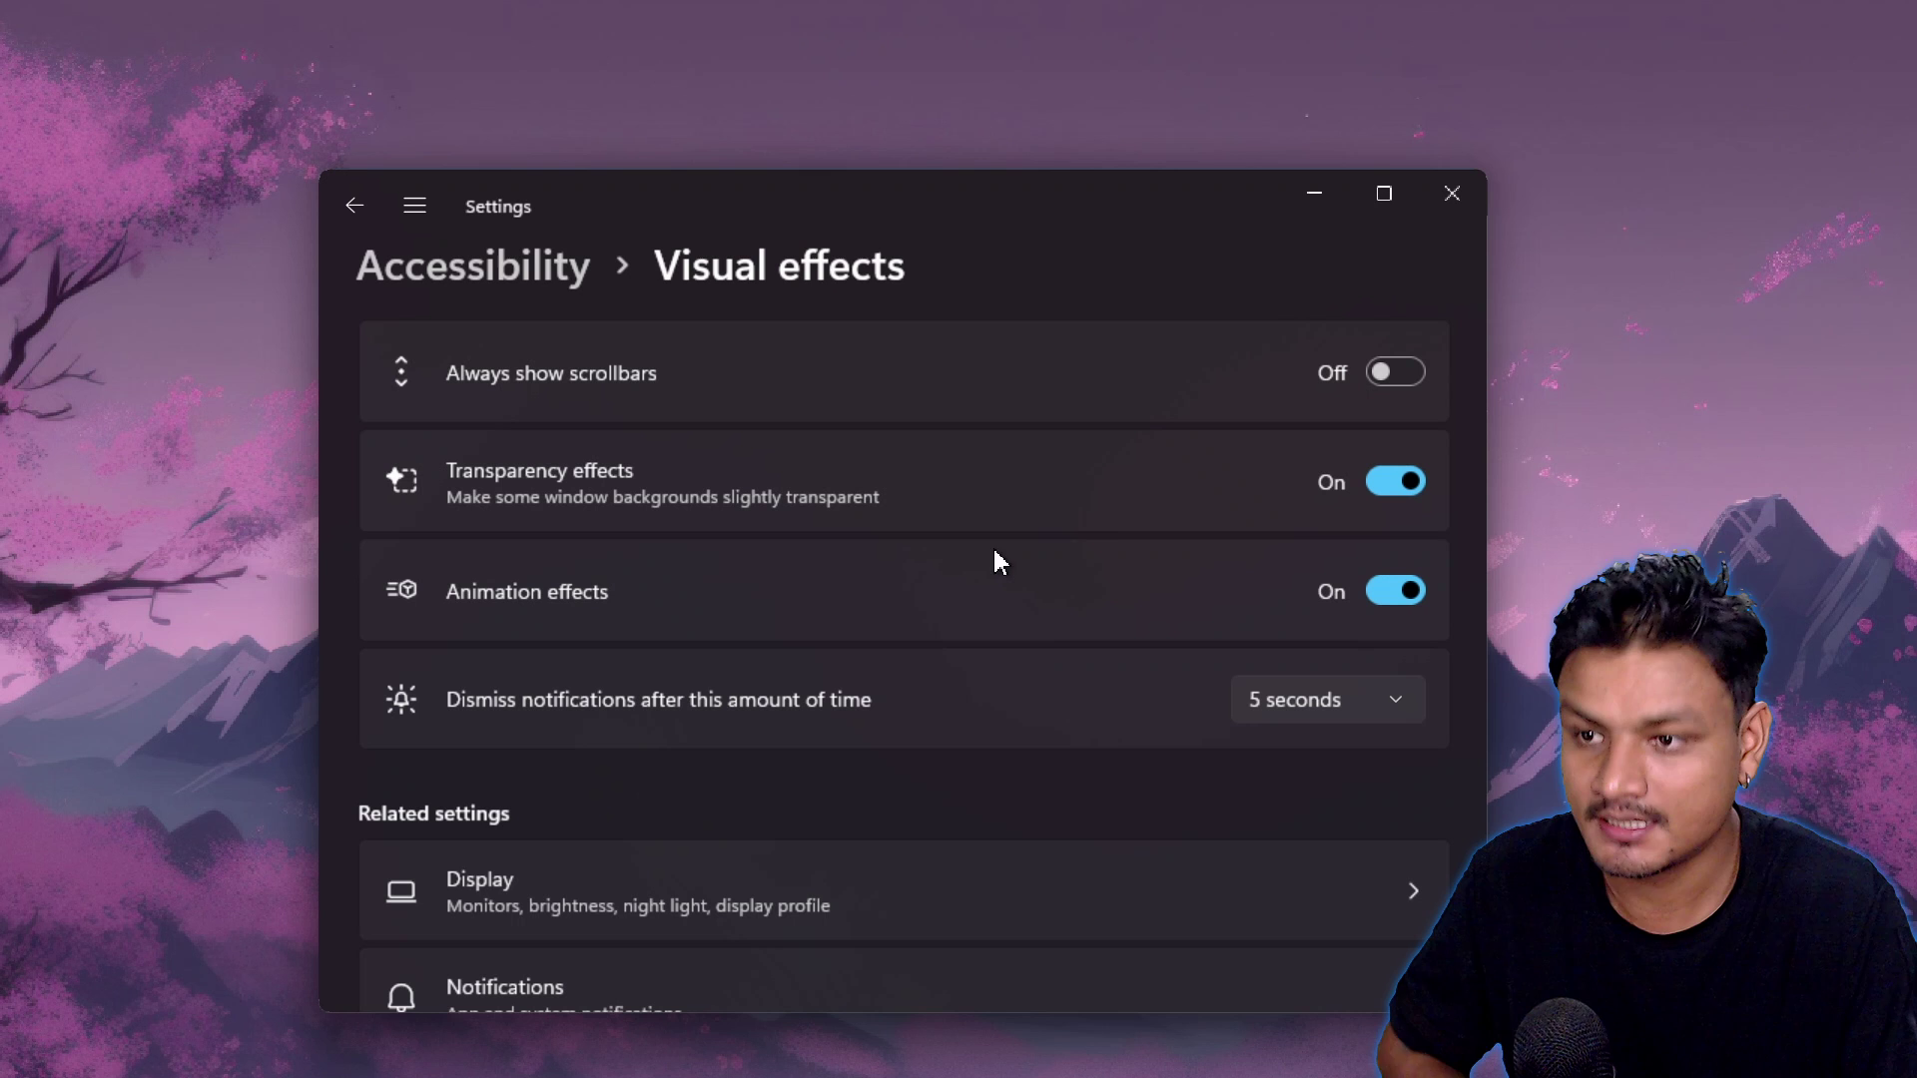
{"action": "left_click", "coordinate": [1404, 488]}
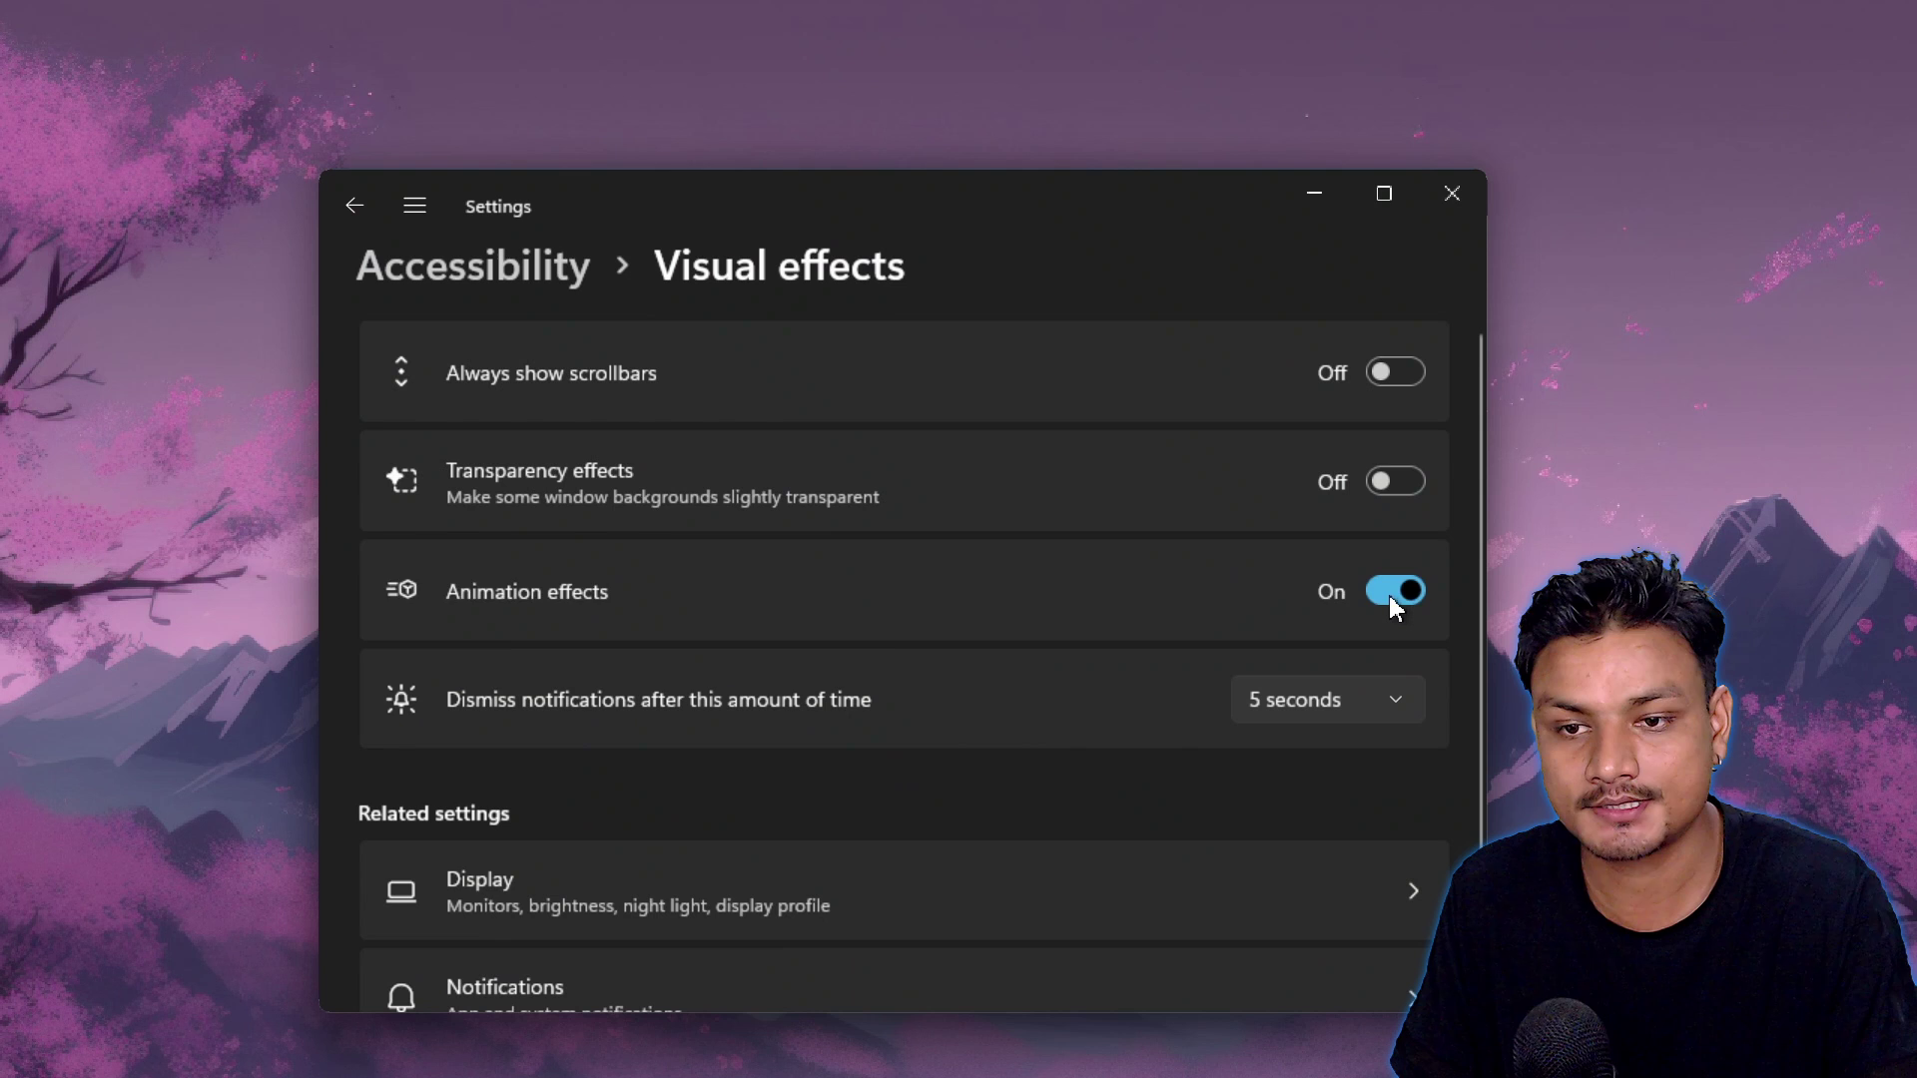
{"action": "left_click", "coordinate": [1391, 596]}
{"action": "left_click", "coordinate": [1314, 193]}
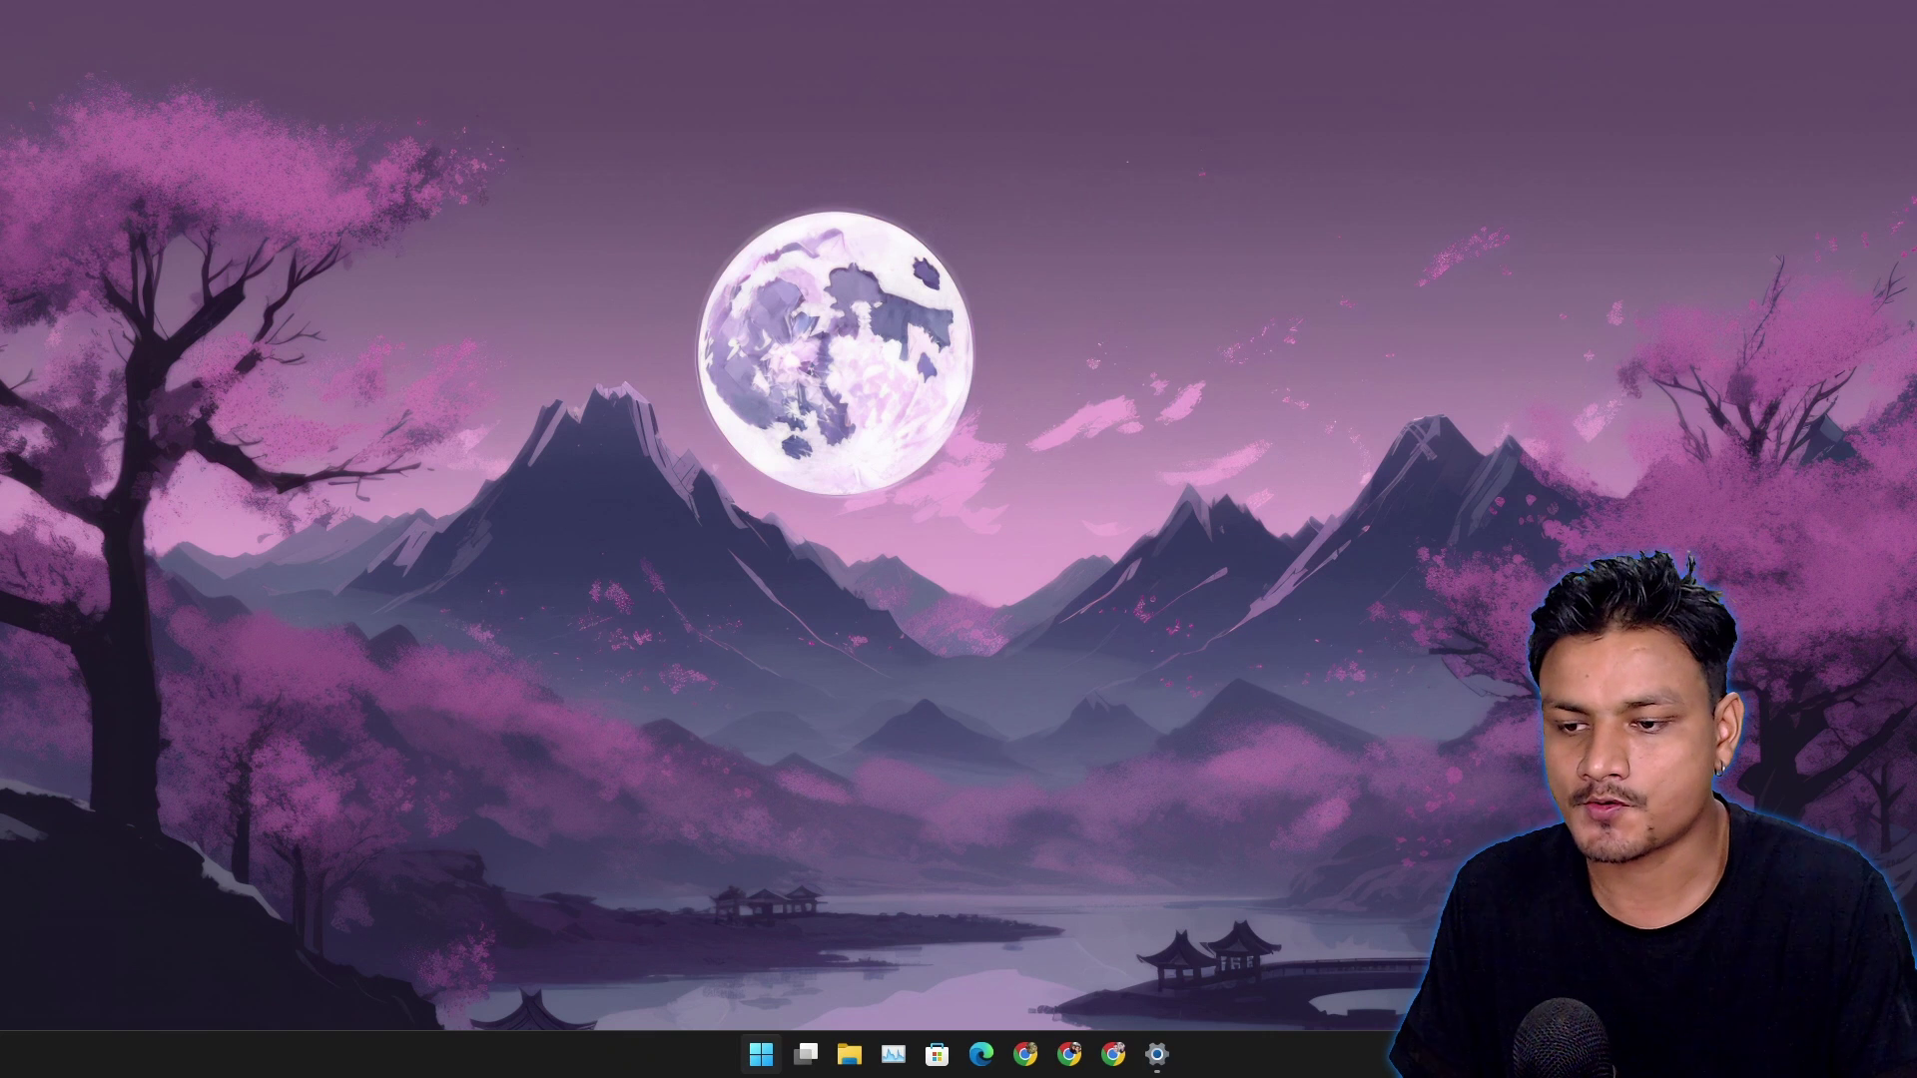
Open and close the Start menu several times to examine how it appears with the effects turned off.
{"action": "key", "text": "super"}
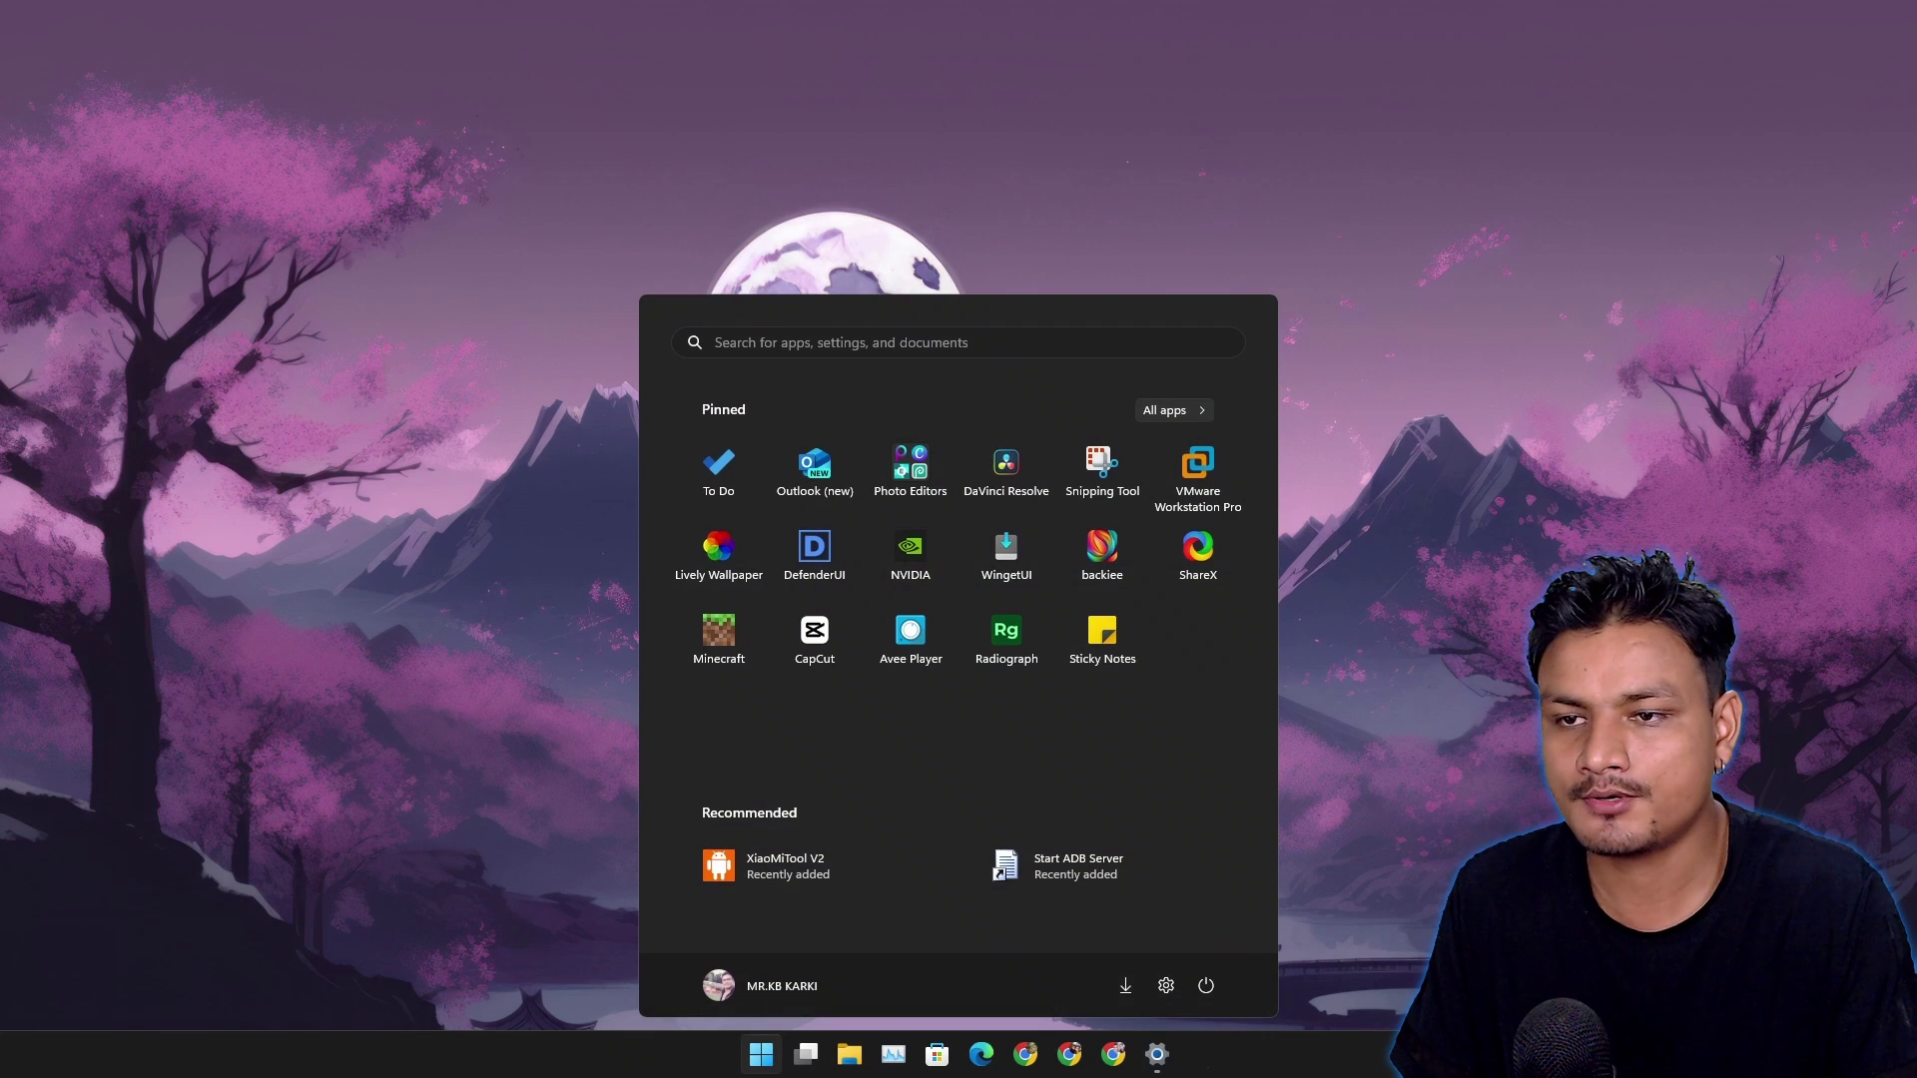
{"action": "key", "text": "super"}
{"action": "key", "text": "super"}
{"action": "key", "text": "super"}
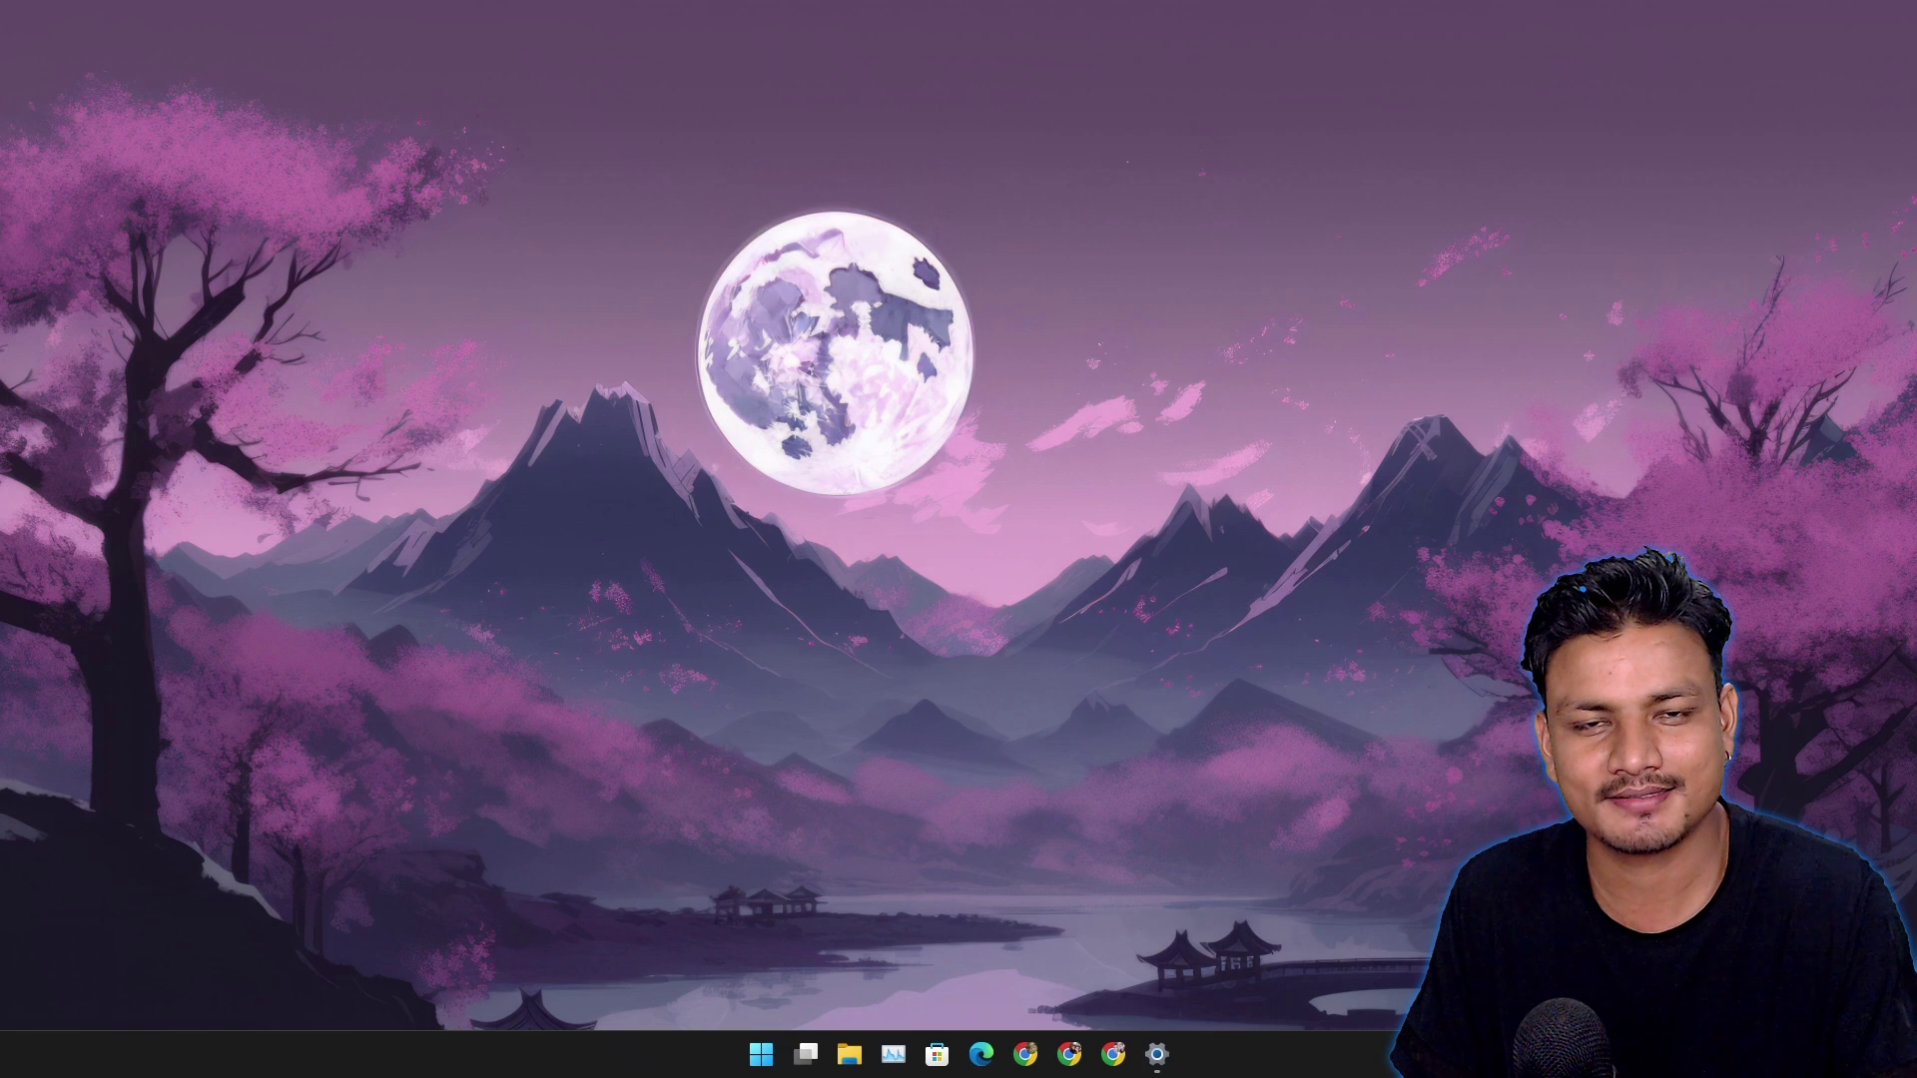
{"action": "key", "text": "super"}
{"action": "key", "text": "super"}
{"action": "key", "text": "super"}
{"action": "key", "text": "super"}
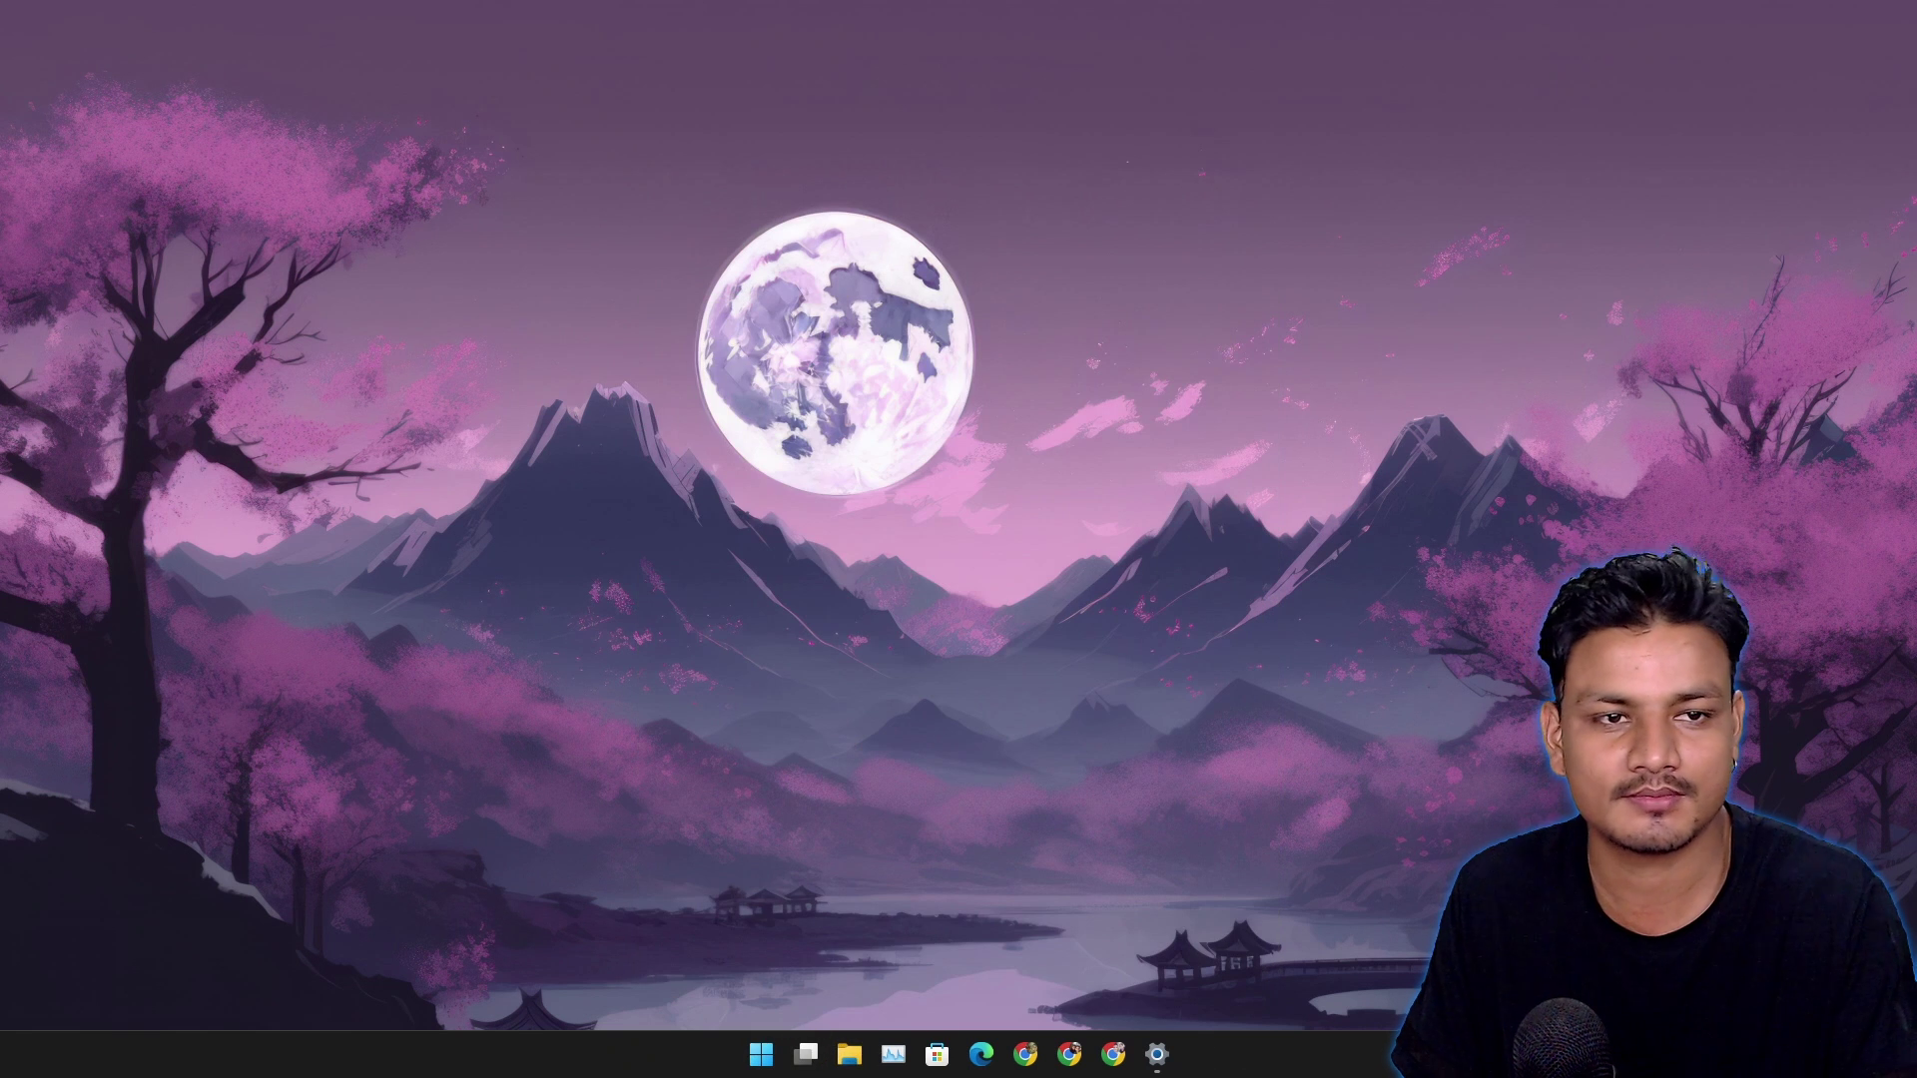
Open and close File Explorer repeatedly to check how fast its window appears, leaving it minimized.
{"action": "key", "text": "super+e"}
{"action": "left_click_drag", "start_coordinate": [1181, 266], "coordinate": [758, 176]}
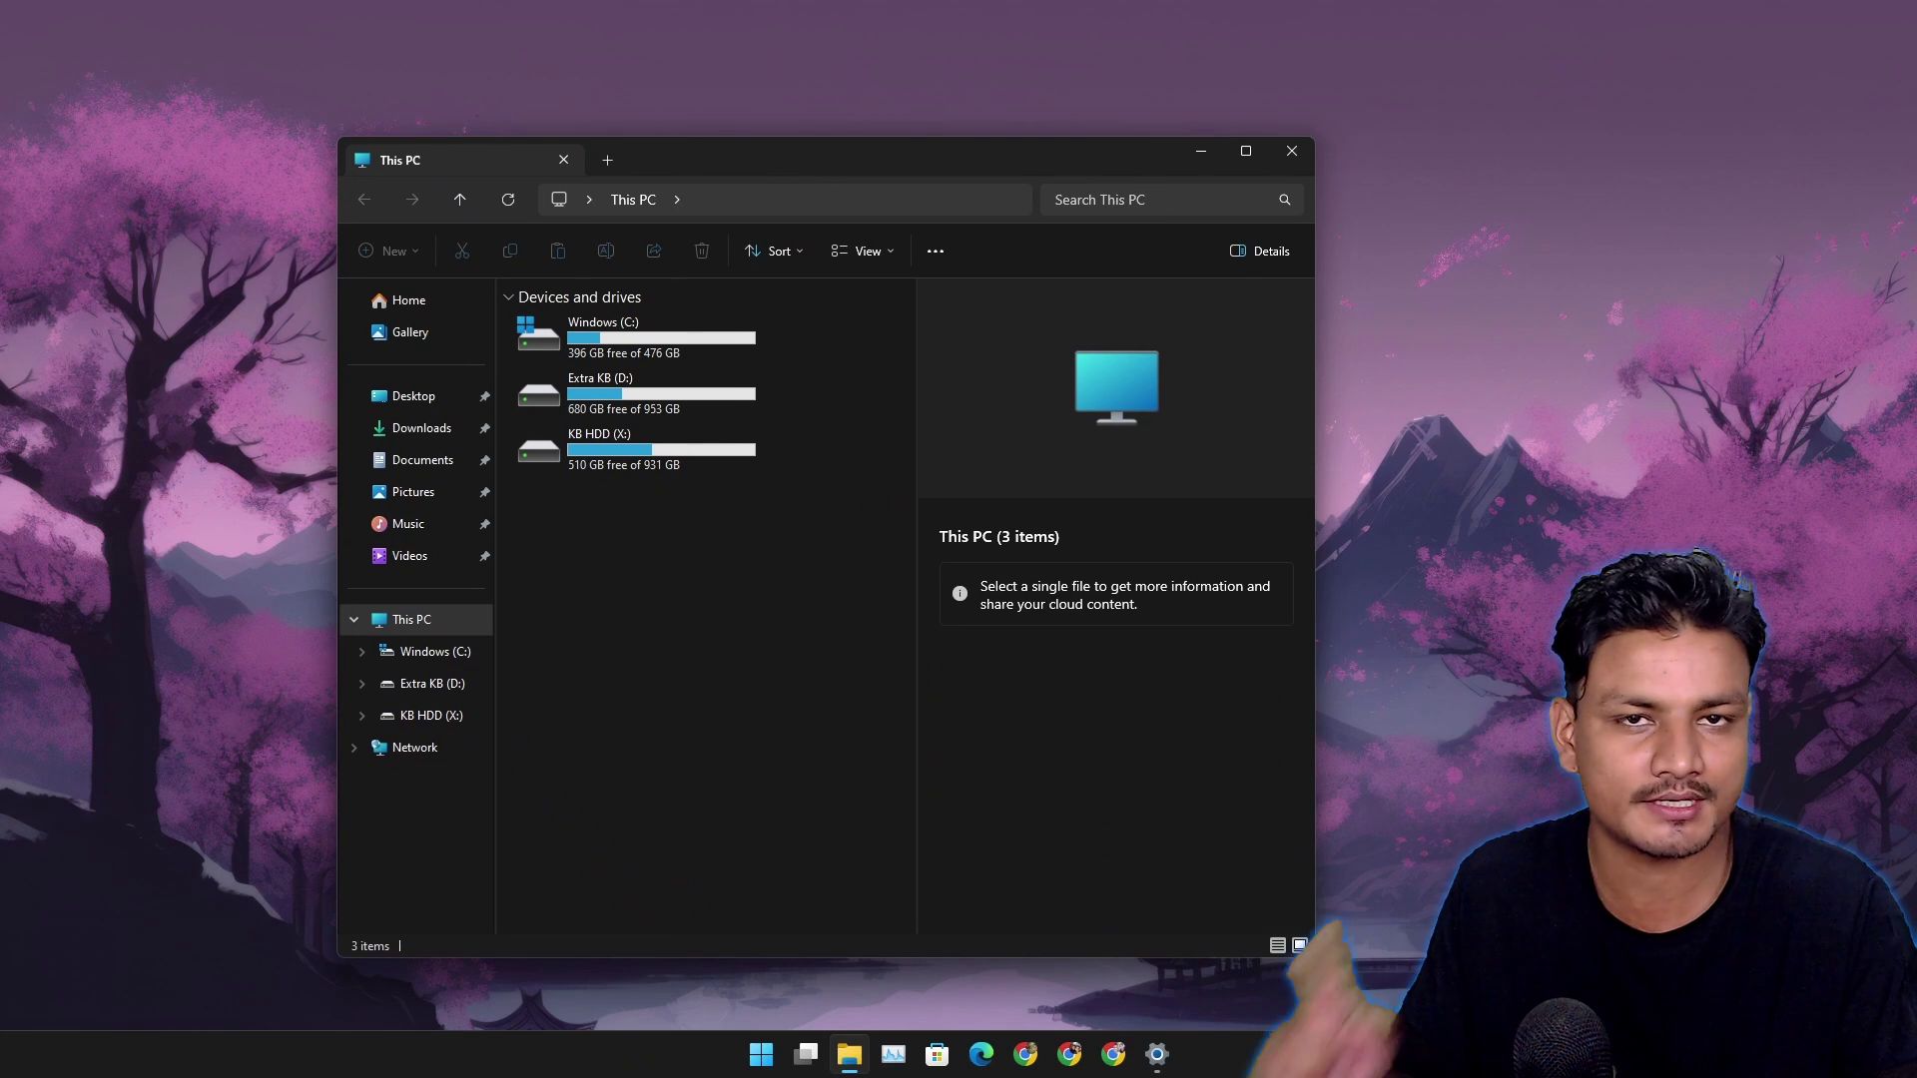
{"action": "left_click", "coordinate": [1291, 151]}
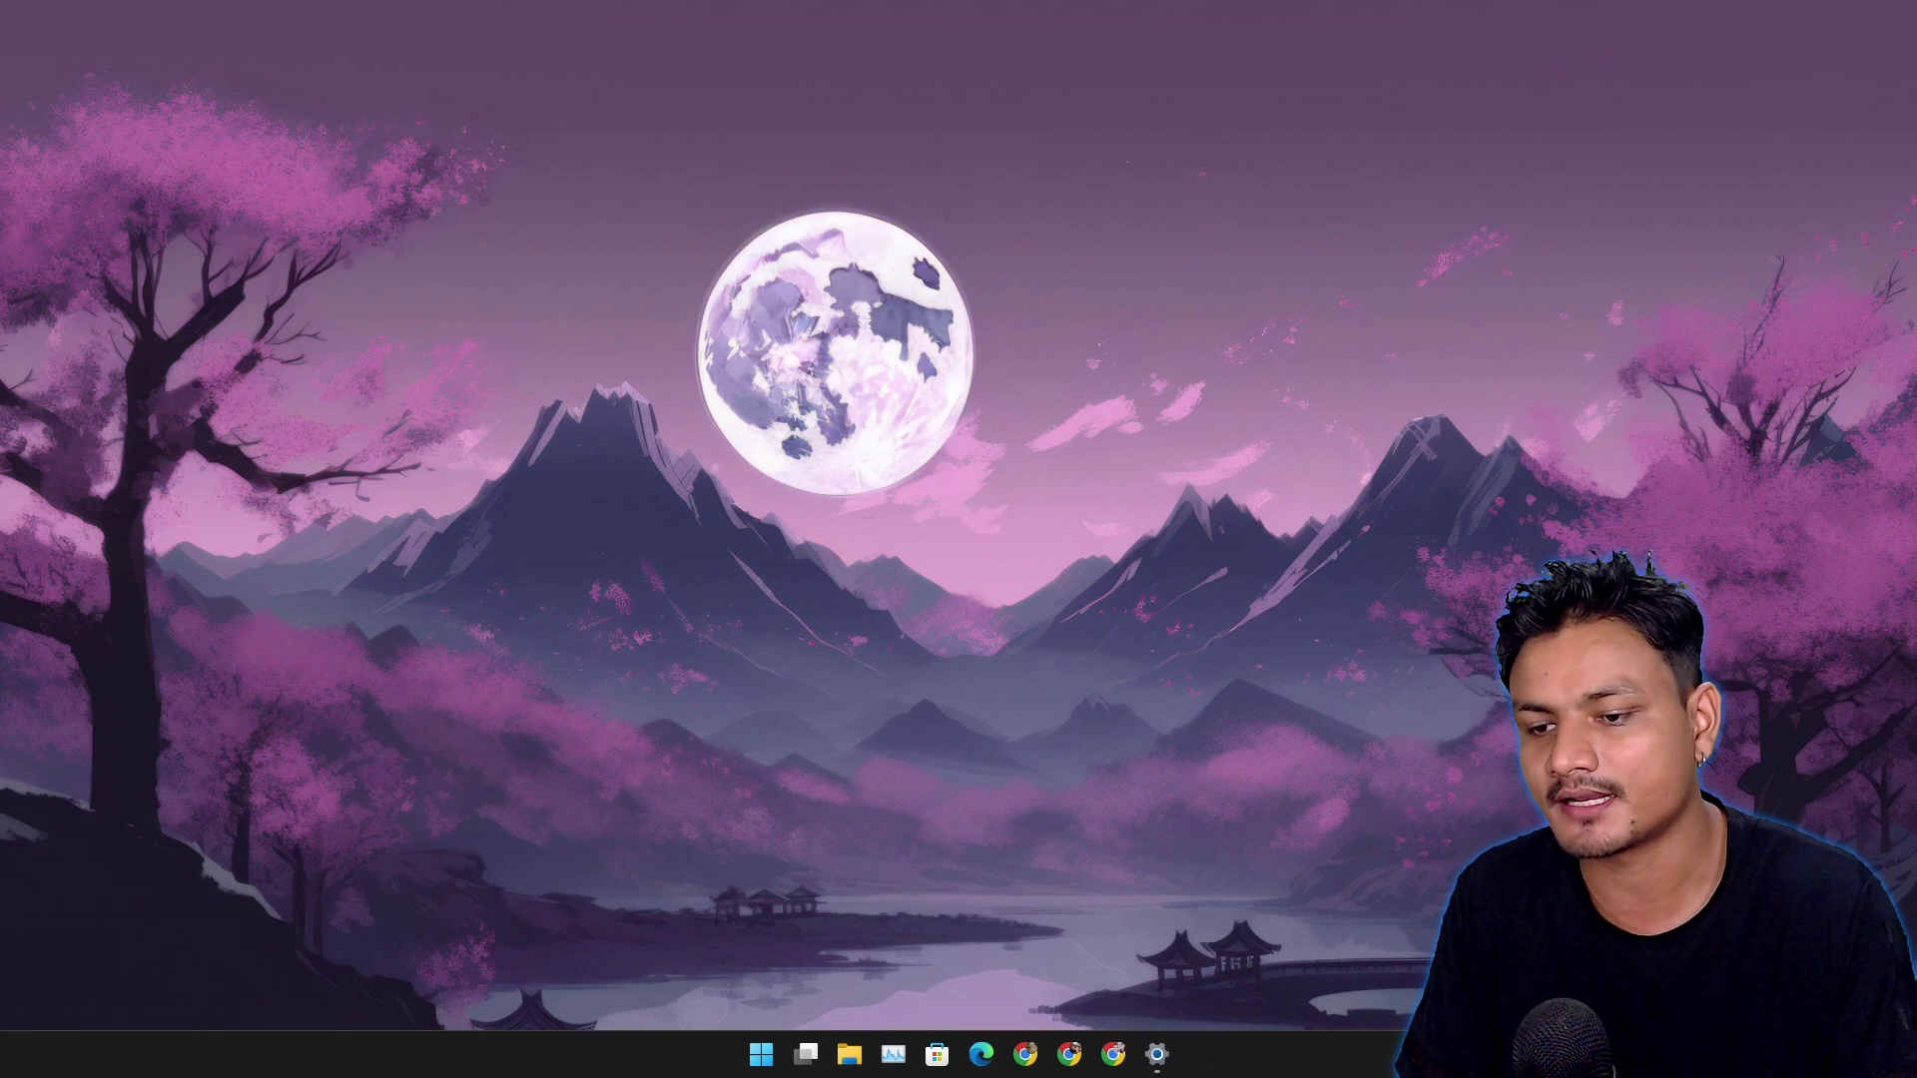
{"action": "key", "text": "super+e"}
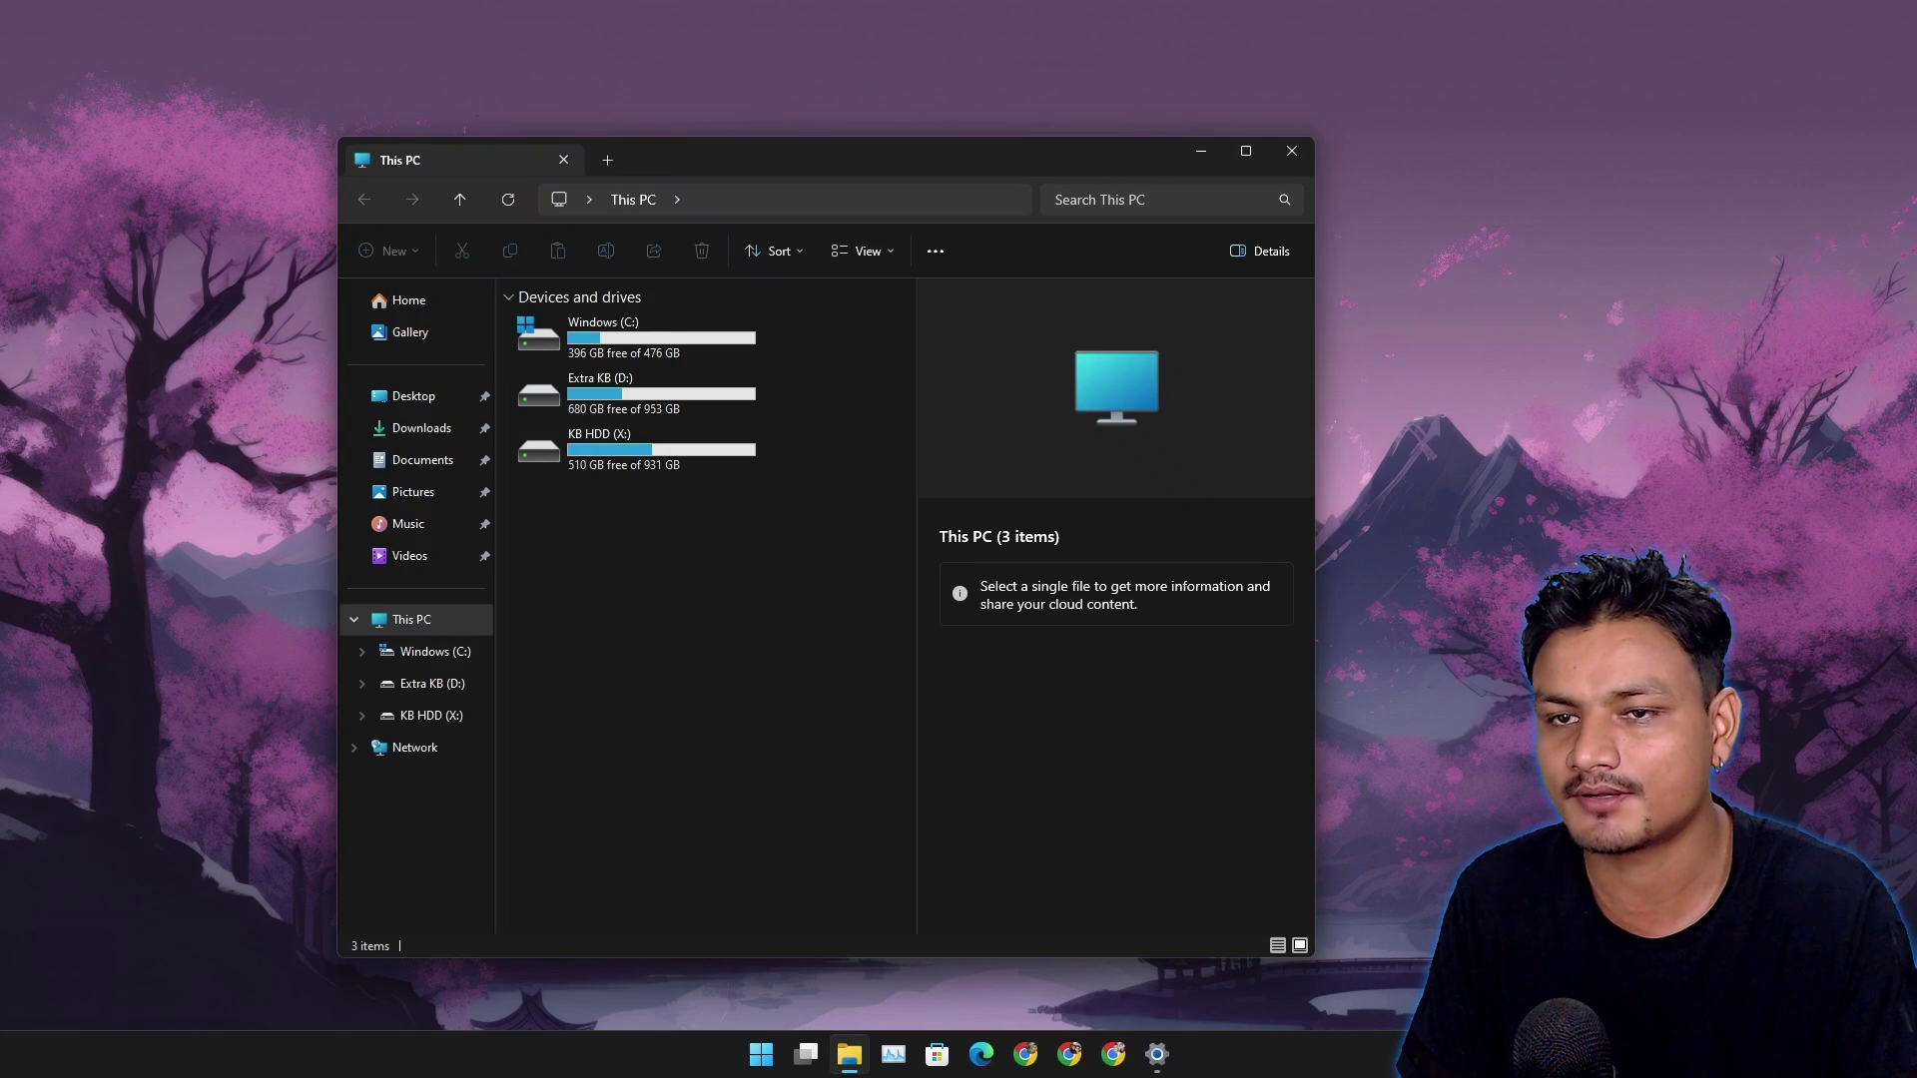
{"action": "left_click", "coordinate": [1292, 150]}
{"action": "key", "text": "super+e"}
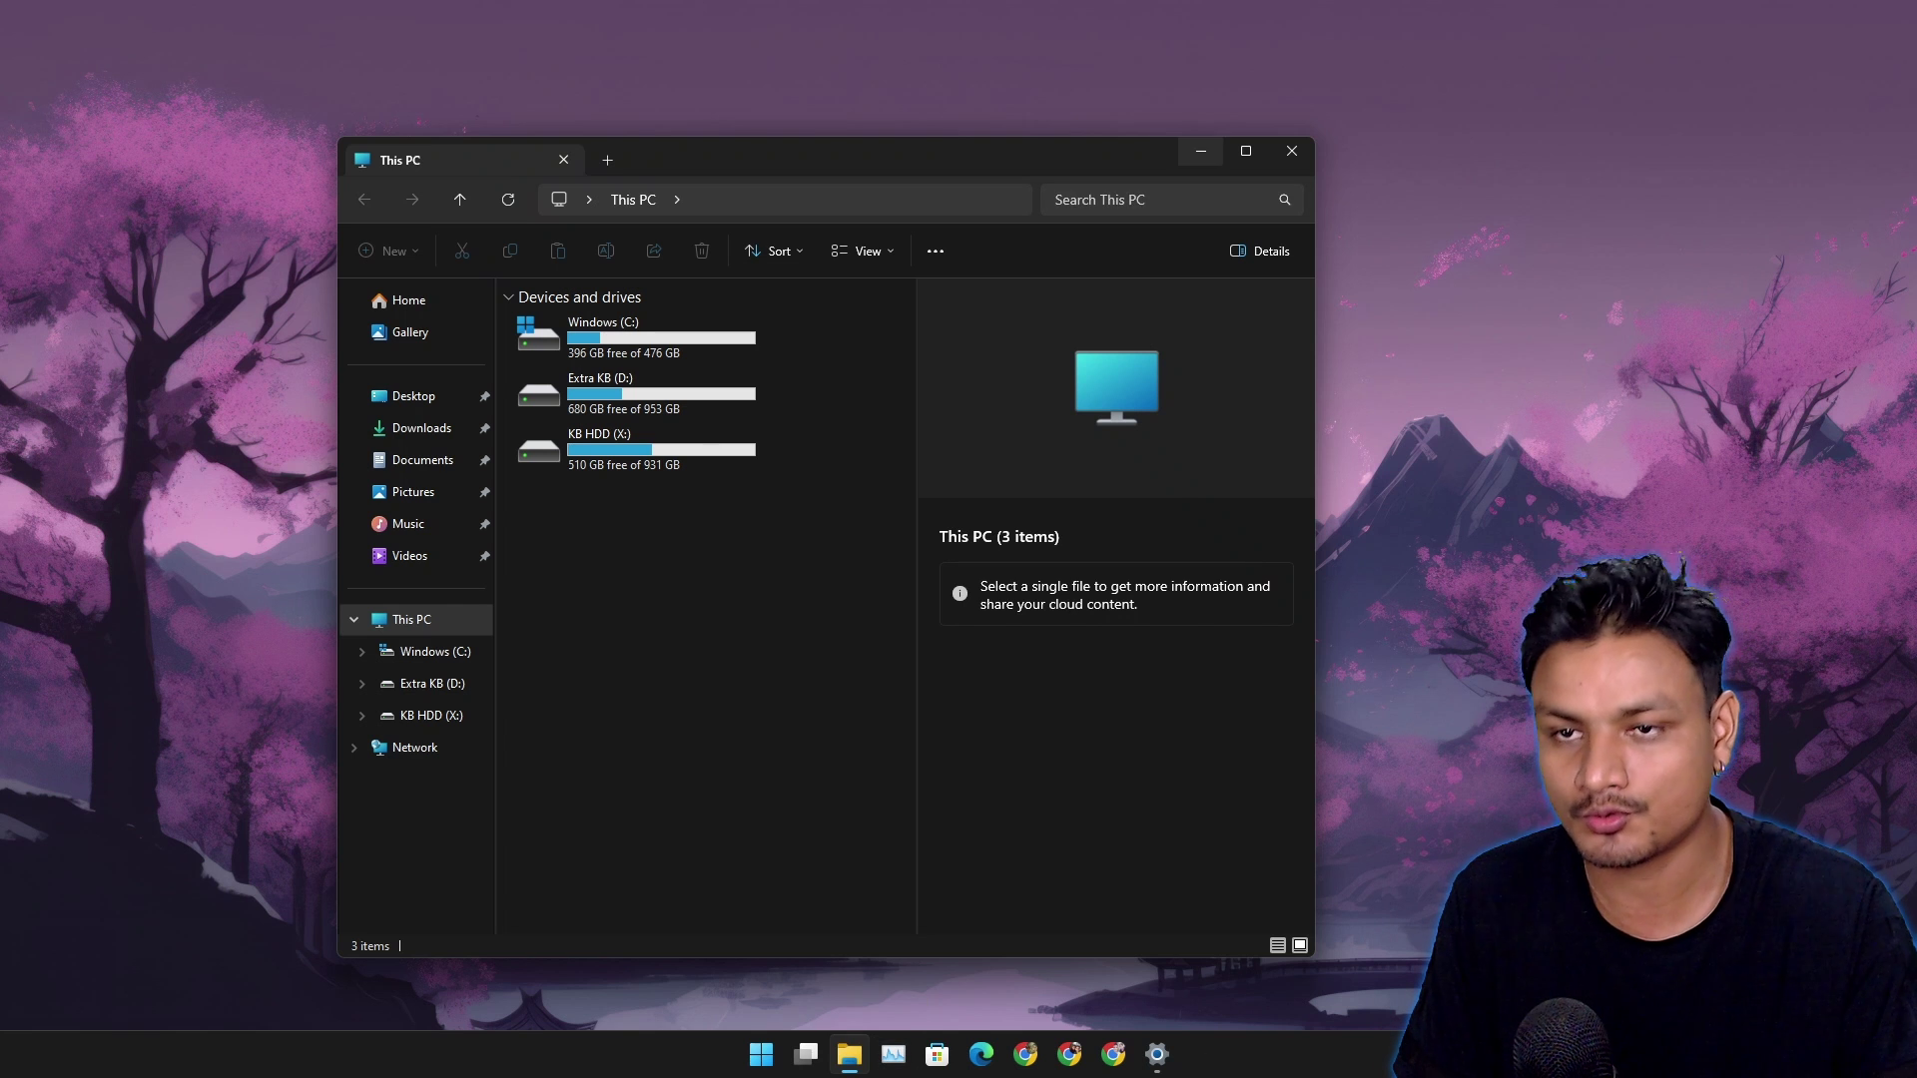
{"action": "left_click", "coordinate": [1201, 150]}
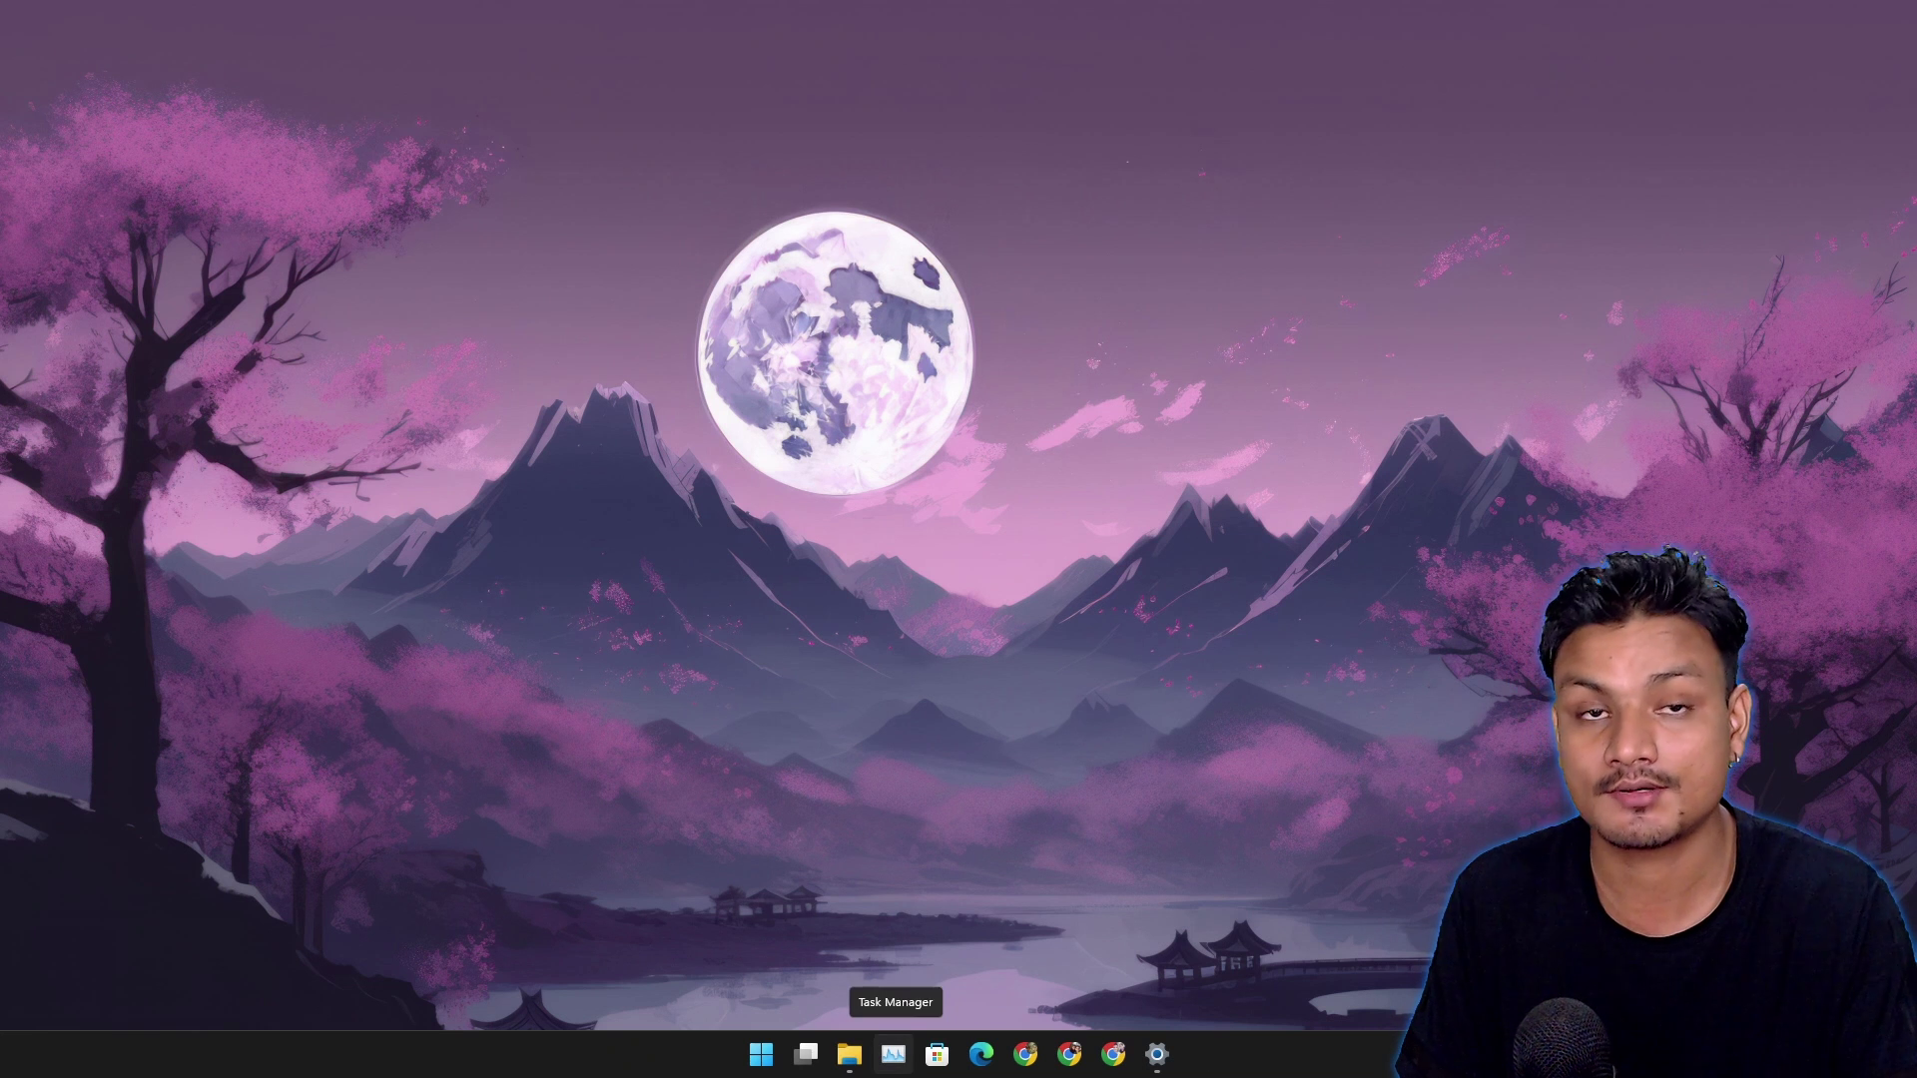
Open and close Task Manager and the desktop context menu to check their response.
{"action": "left_click", "coordinate": [894, 1054]}
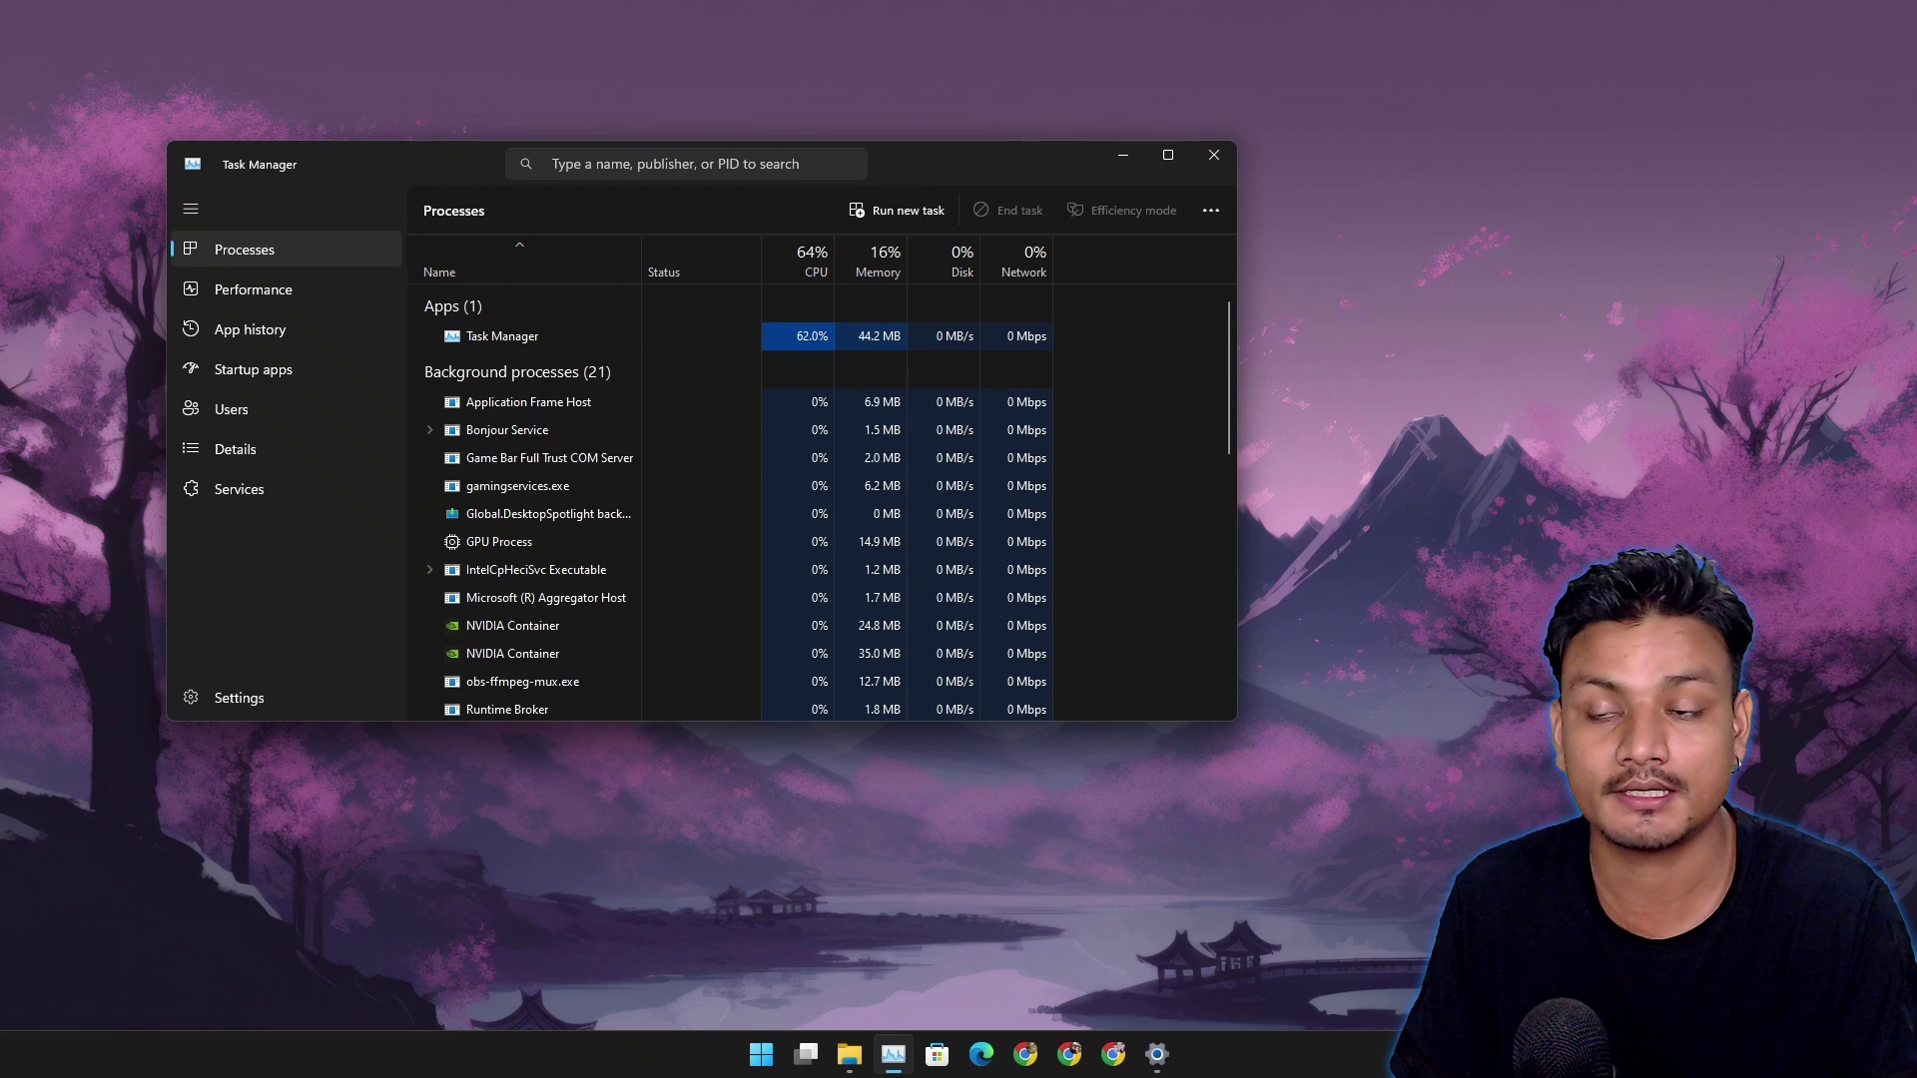
{"action": "left_click", "coordinate": [1214, 155]}
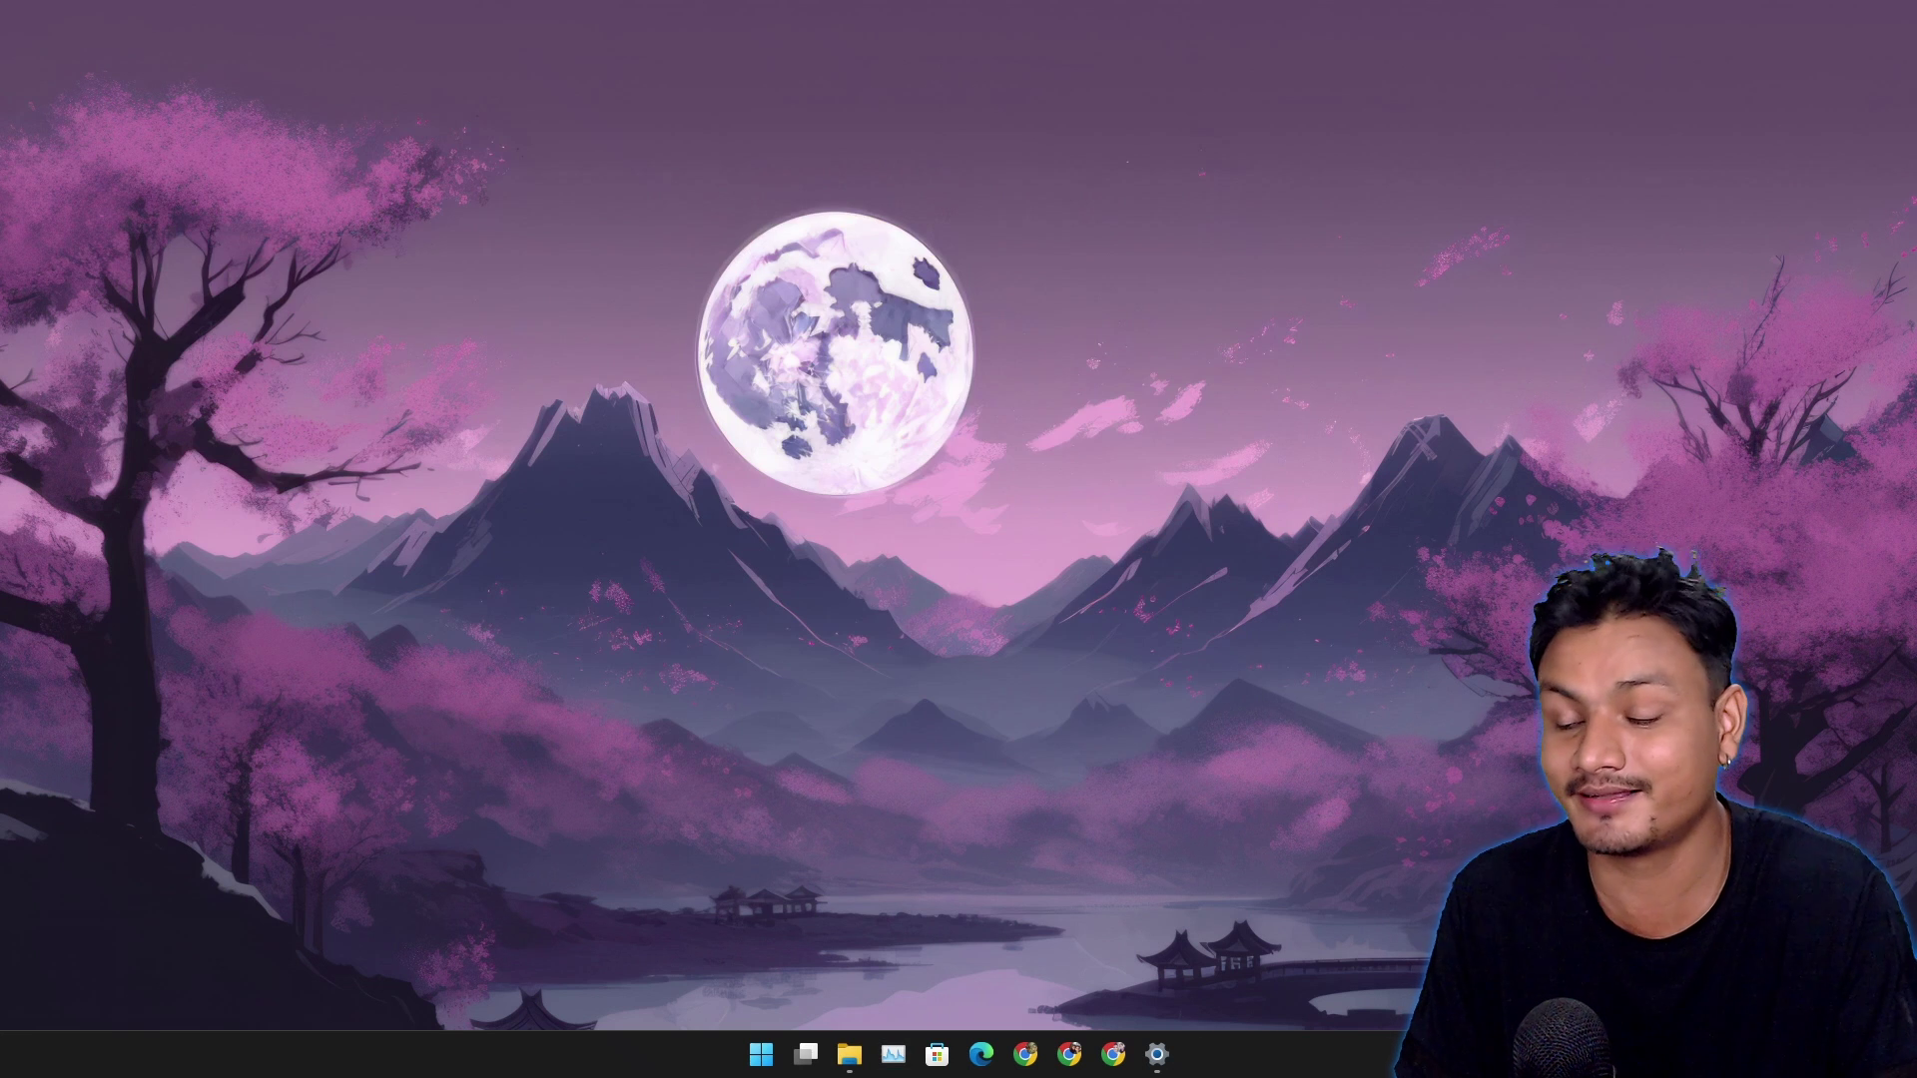
{"action": "right_click", "coordinate": [871, 314]}
{"action": "left_click", "coordinate": [930, 378]}
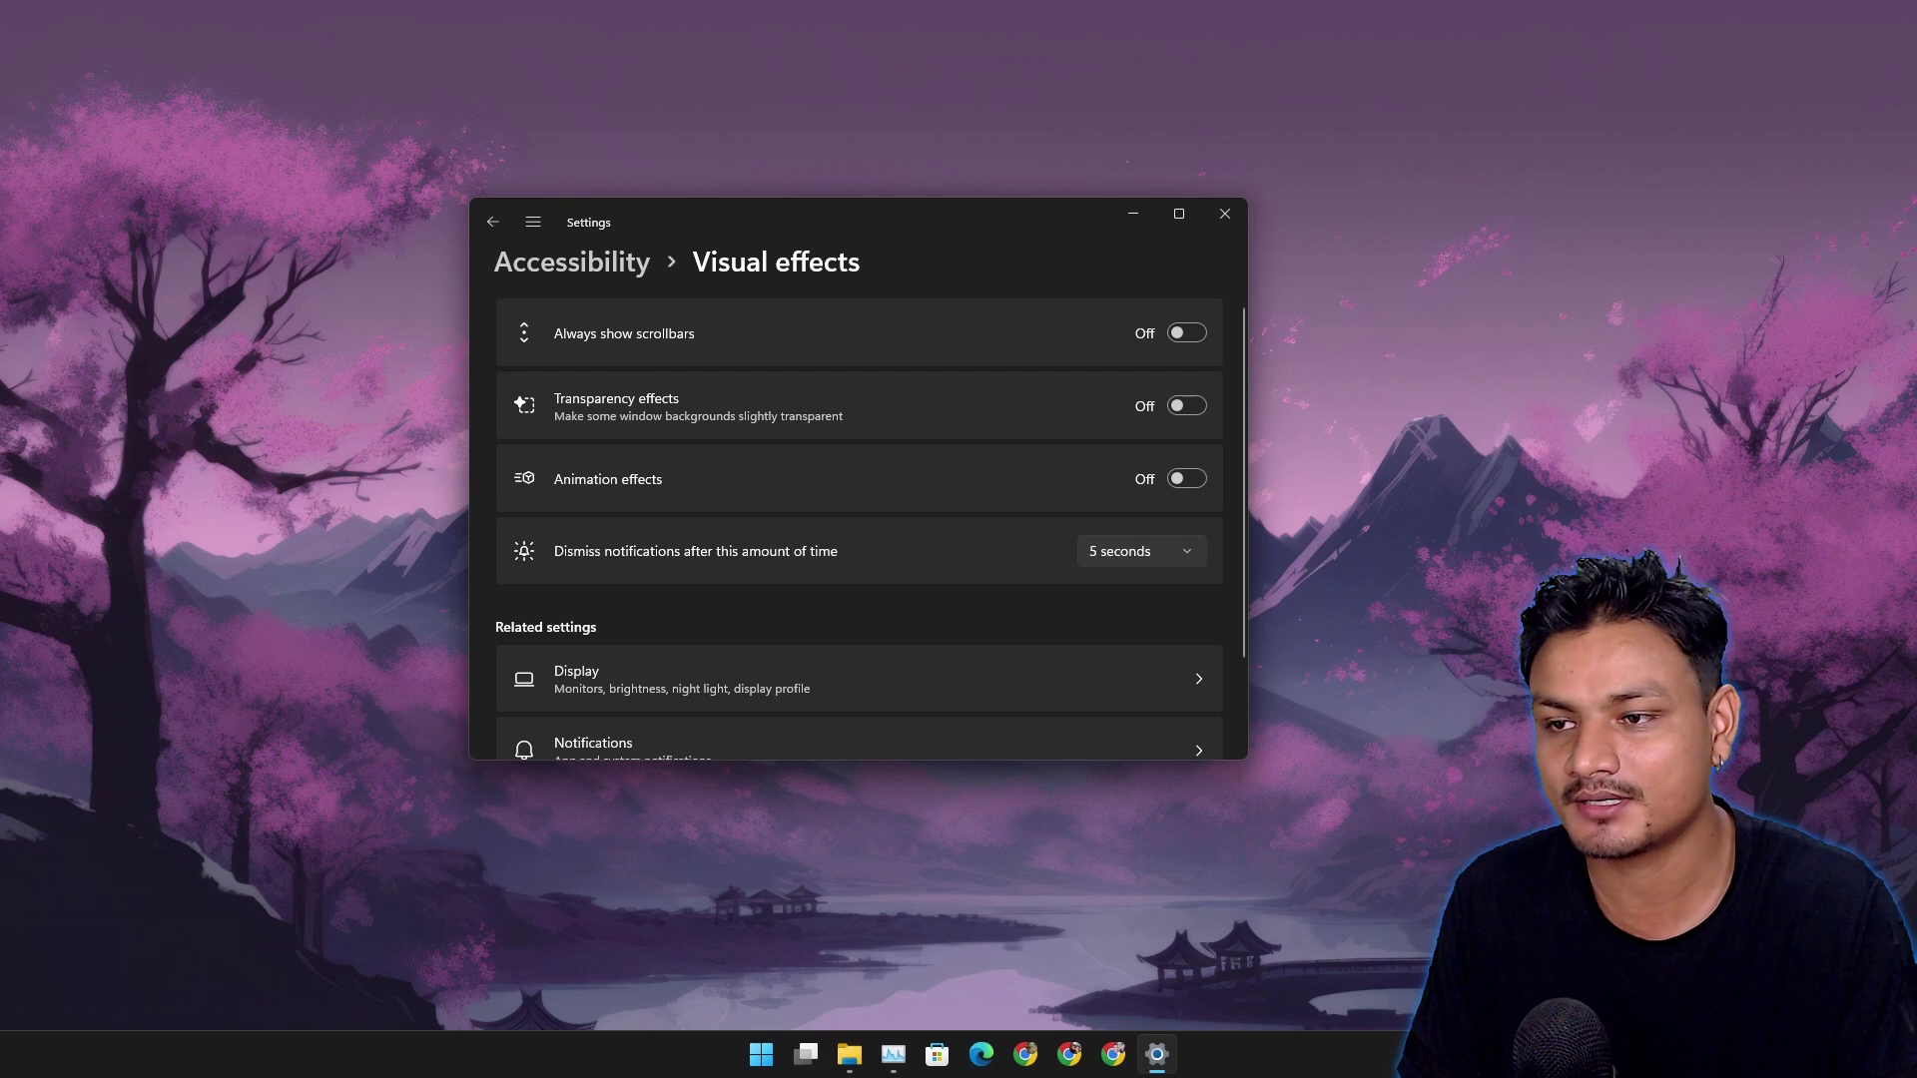
Turn transparency effects and animation effects back on for comparison, and minimize the Settings window.
{"action": "left_click", "coordinate": [1186, 407]}
{"action": "left_click", "coordinate": [1186, 479]}
{"action": "left_click", "coordinate": [1133, 214]}
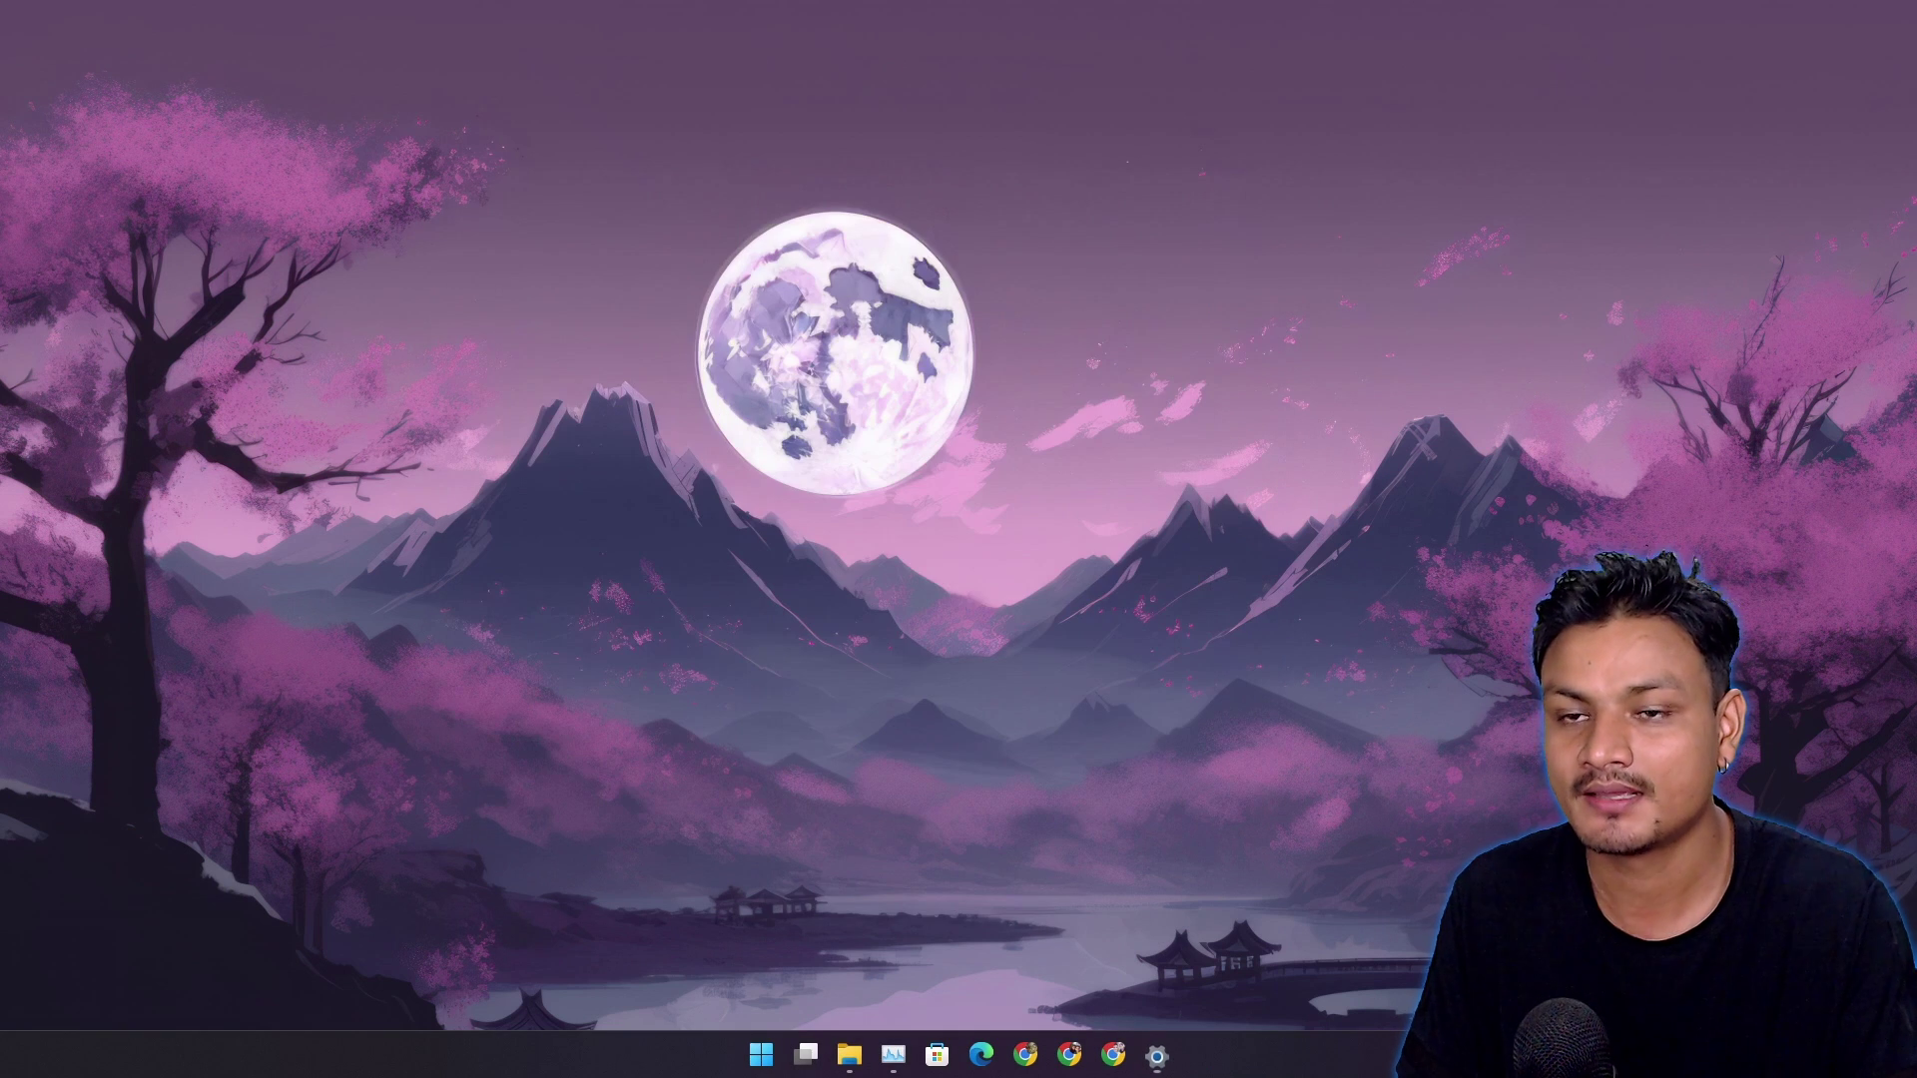
Open and close Task Manager repeatedly to examine its window behavior with the effects turned on.
{"action": "left_click", "coordinate": [893, 1055]}
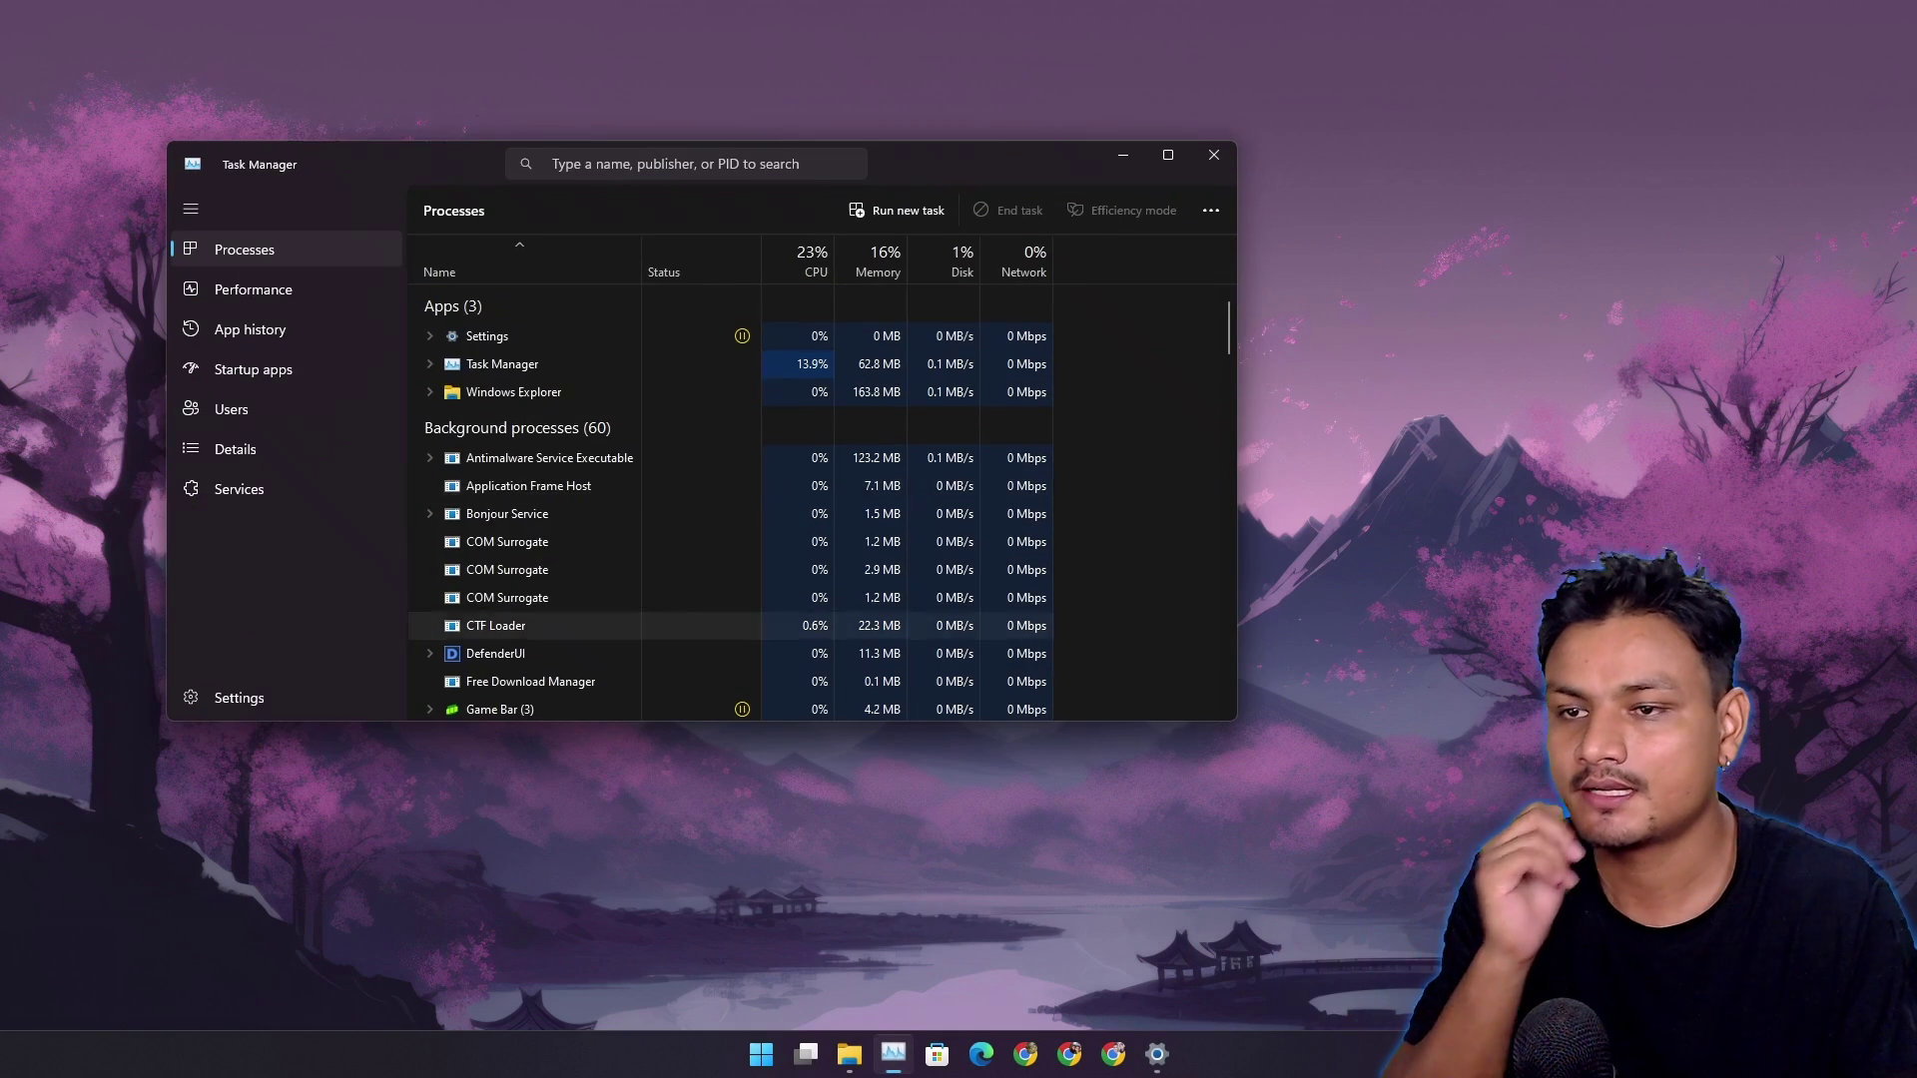
{"action": "left_click", "coordinate": [1214, 155]}
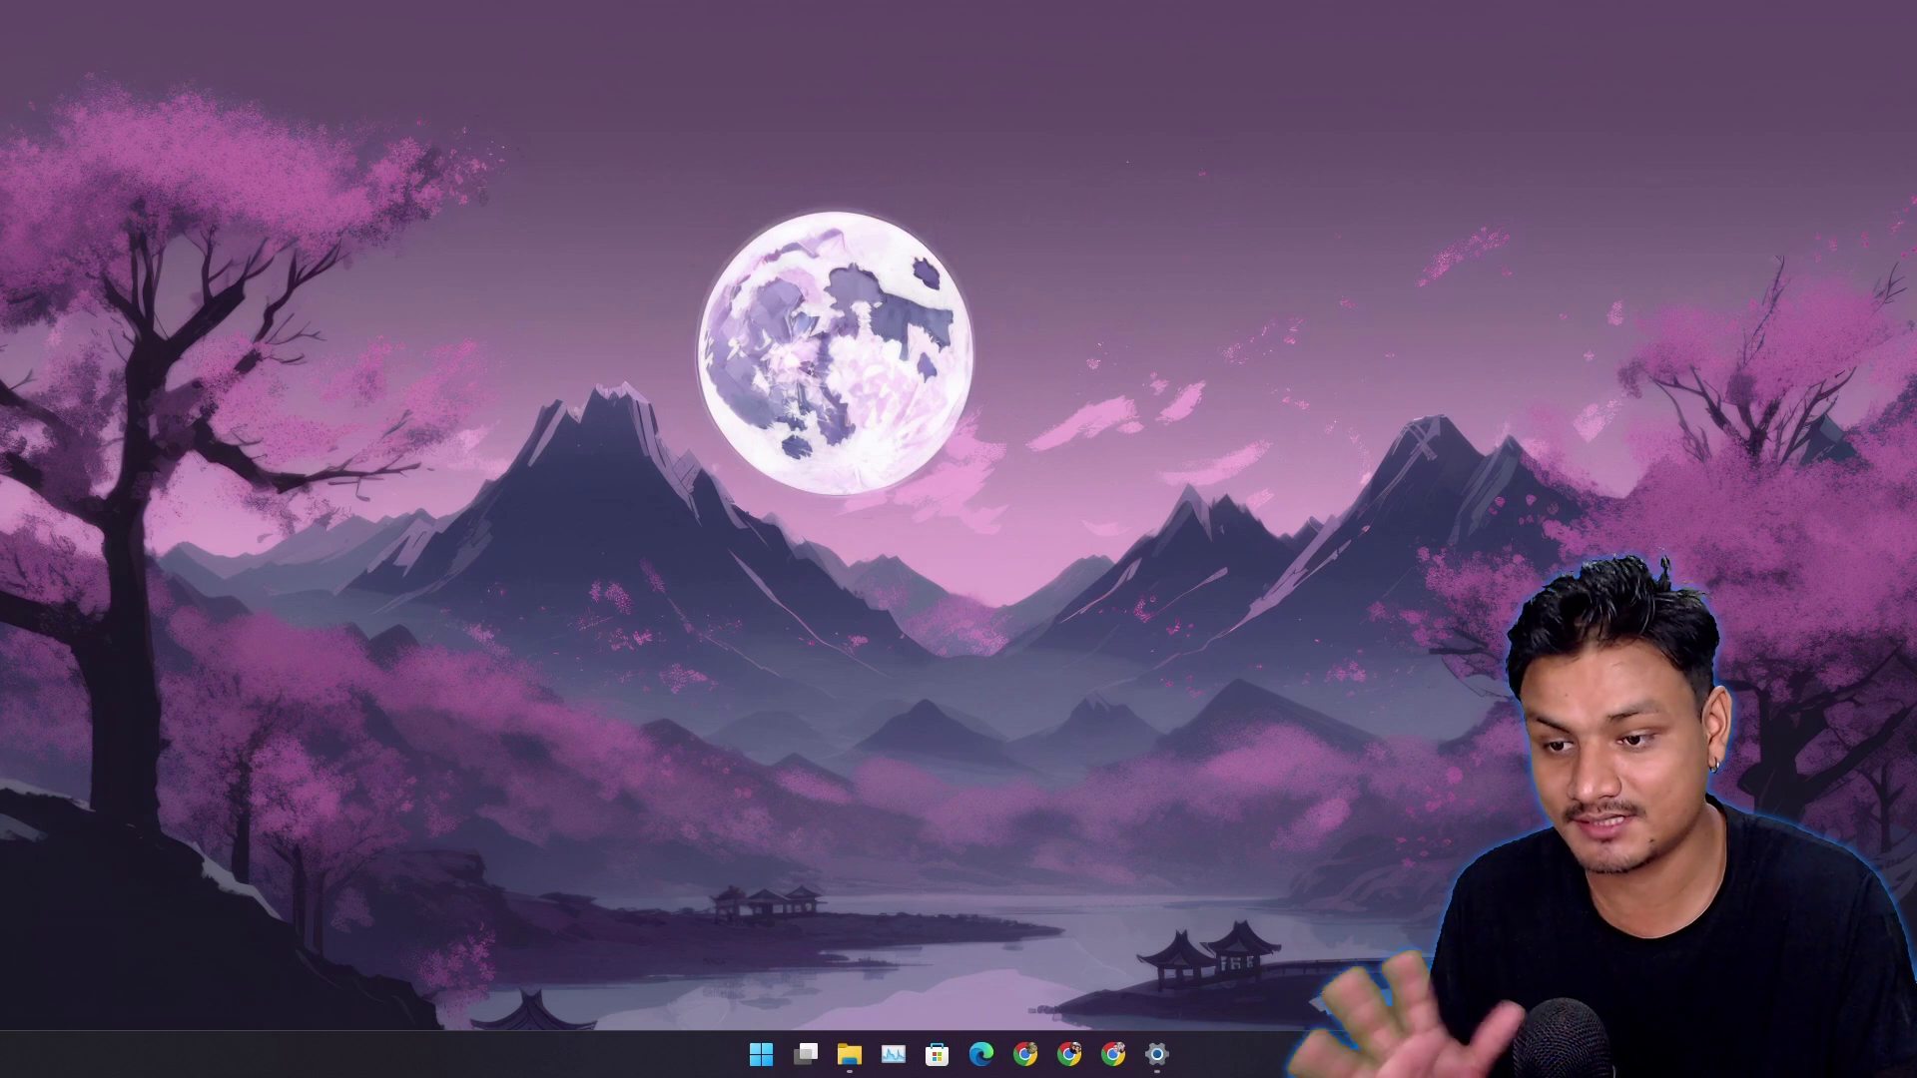
{"action": "left_click", "coordinate": [893, 1053]}
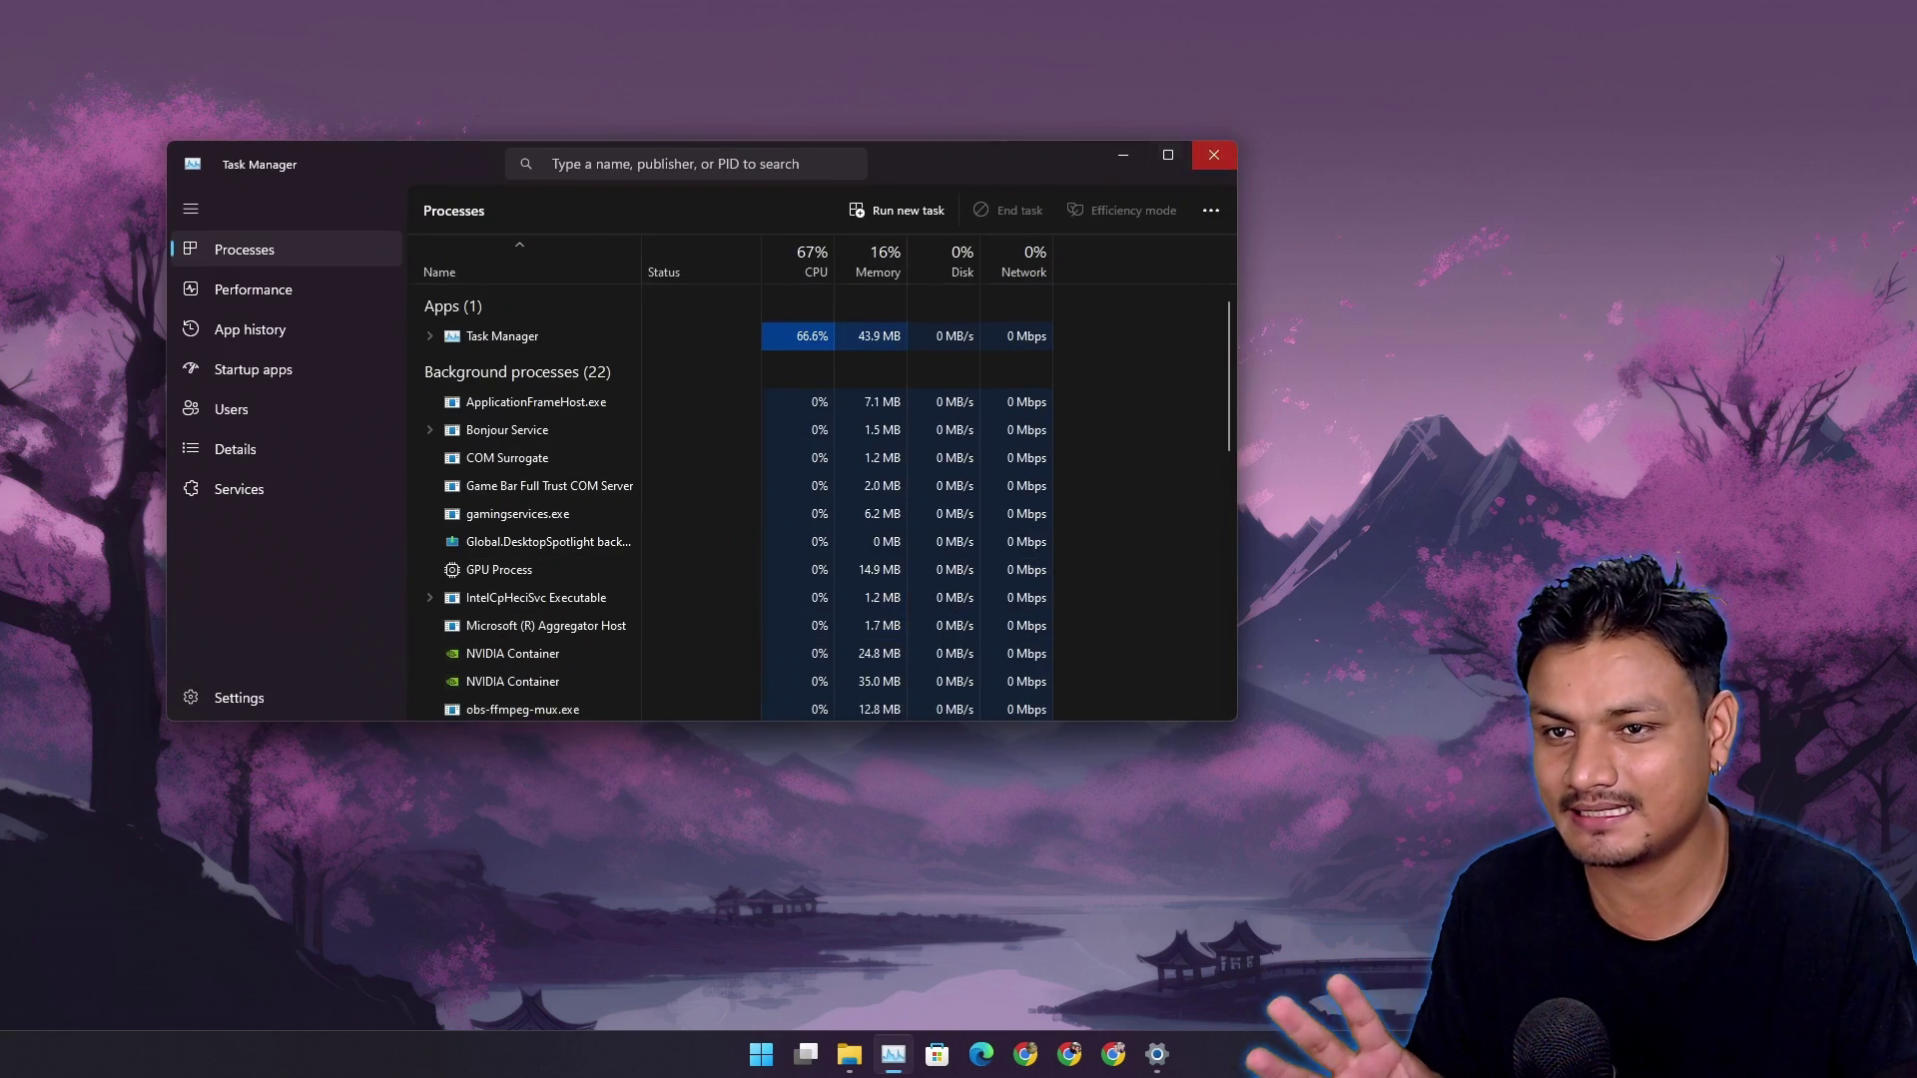
{"action": "left_click", "coordinate": [1214, 155]}
{"action": "left_click", "coordinate": [892, 1054]}
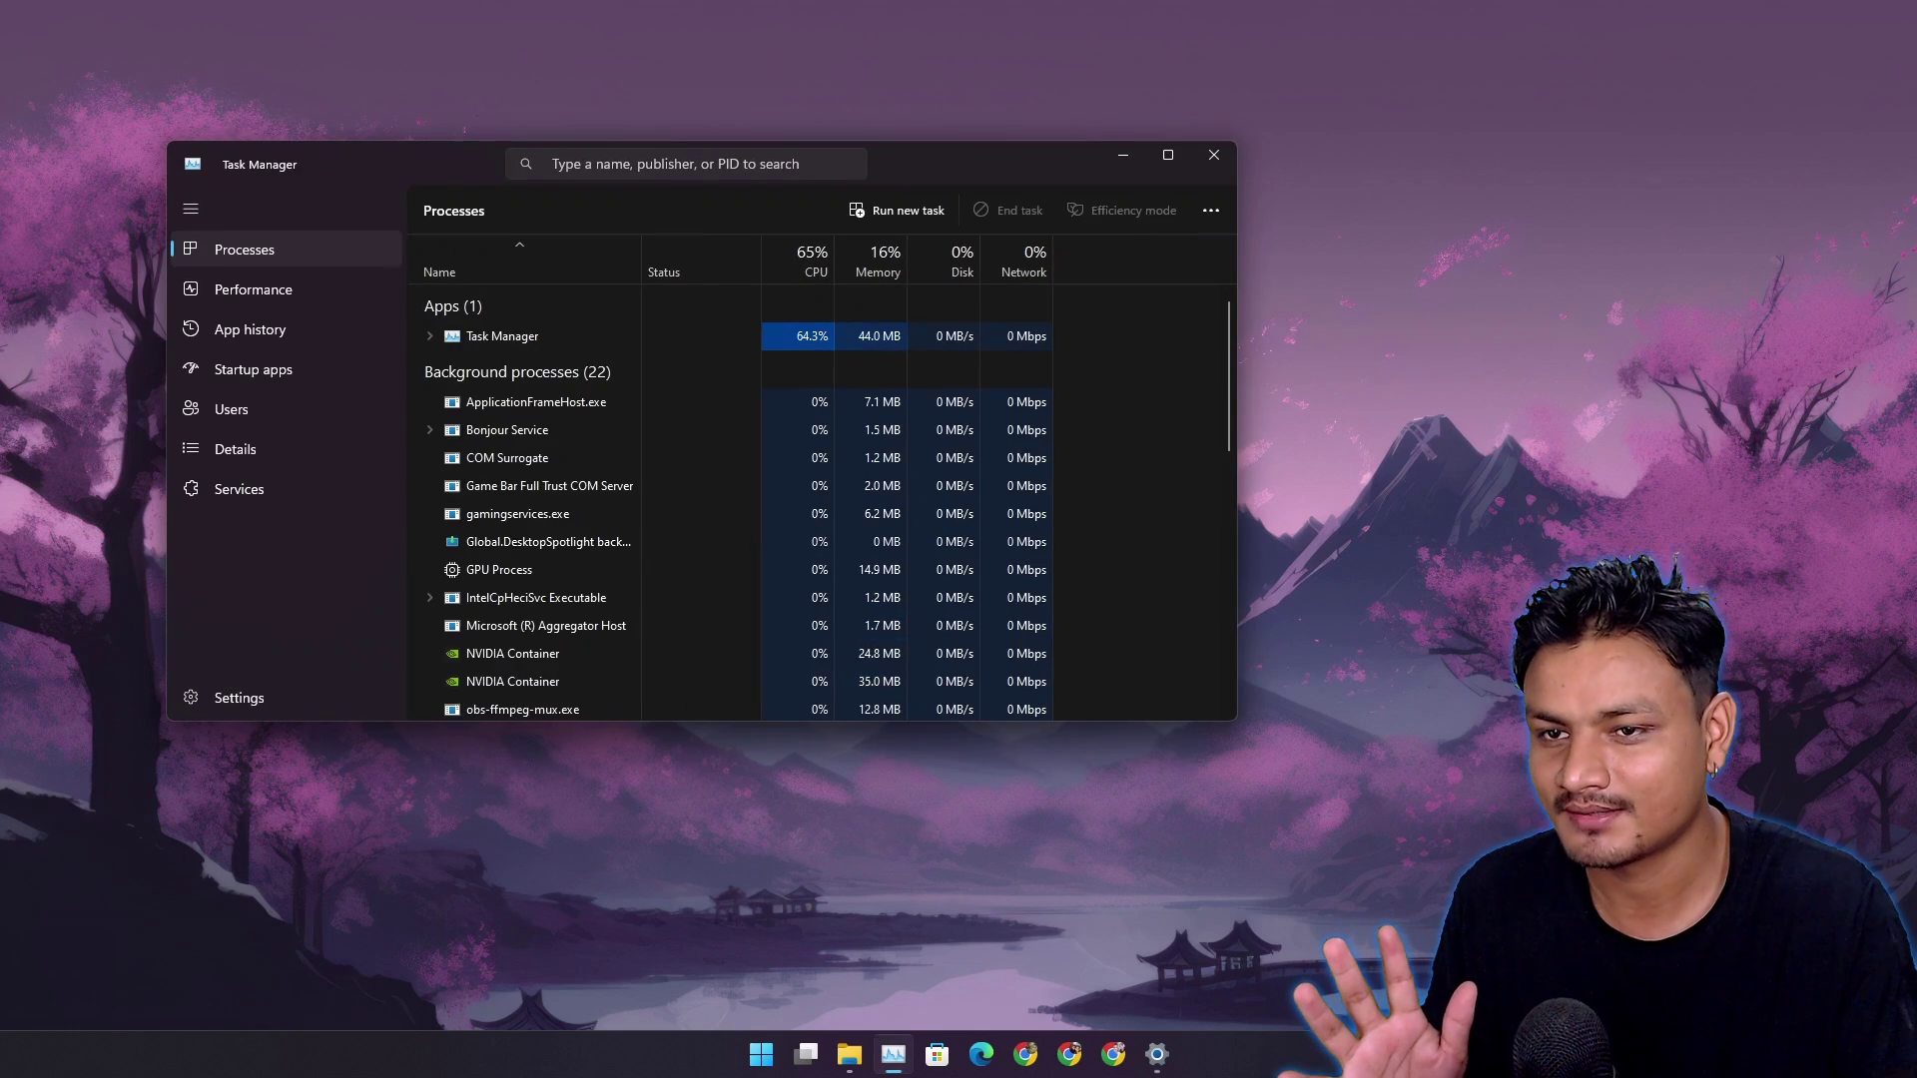
{"action": "left_click", "coordinate": [1214, 155]}
{"action": "left_click", "coordinate": [892, 1053]}
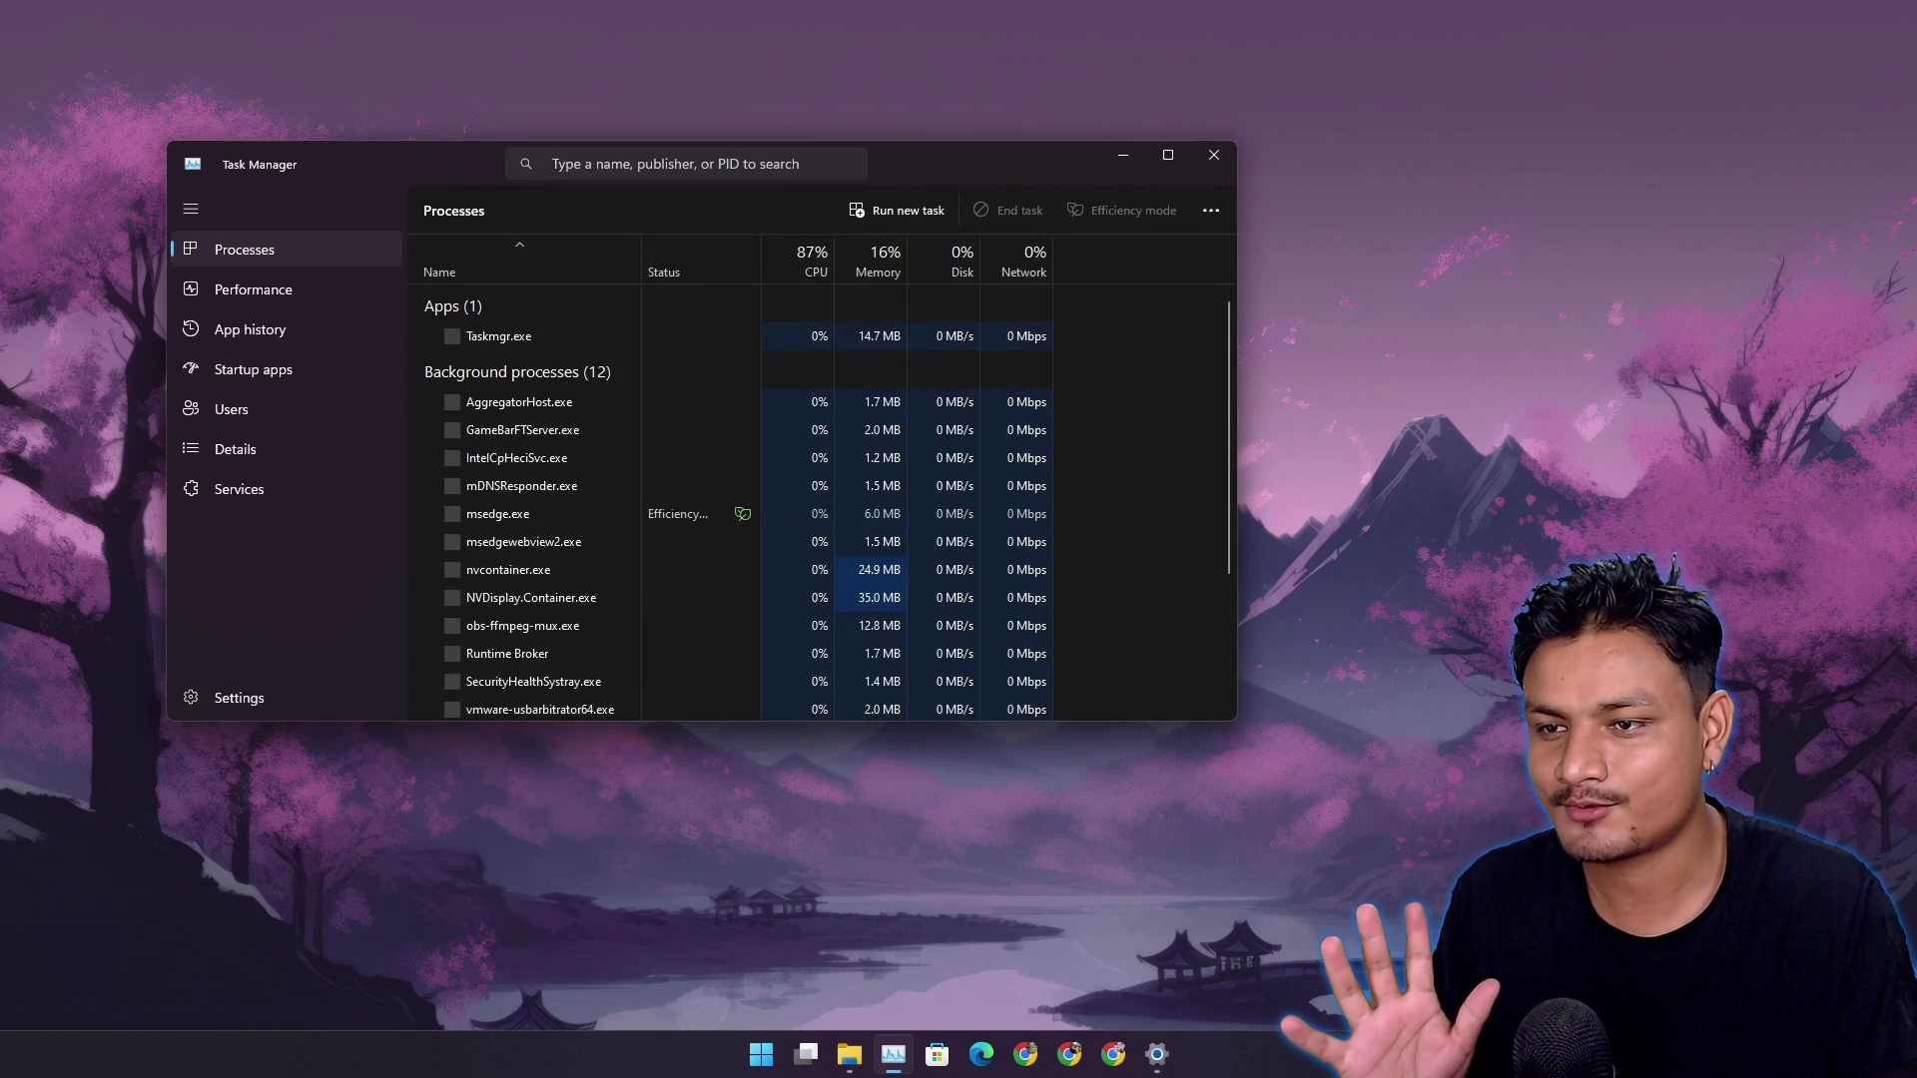
{"action": "left_click", "coordinate": [1214, 154]}
Return to the visual effects settings, turn off transparency effects and animation effects again, and minimize the window.
{"action": "left_click", "coordinate": [1156, 1053]}
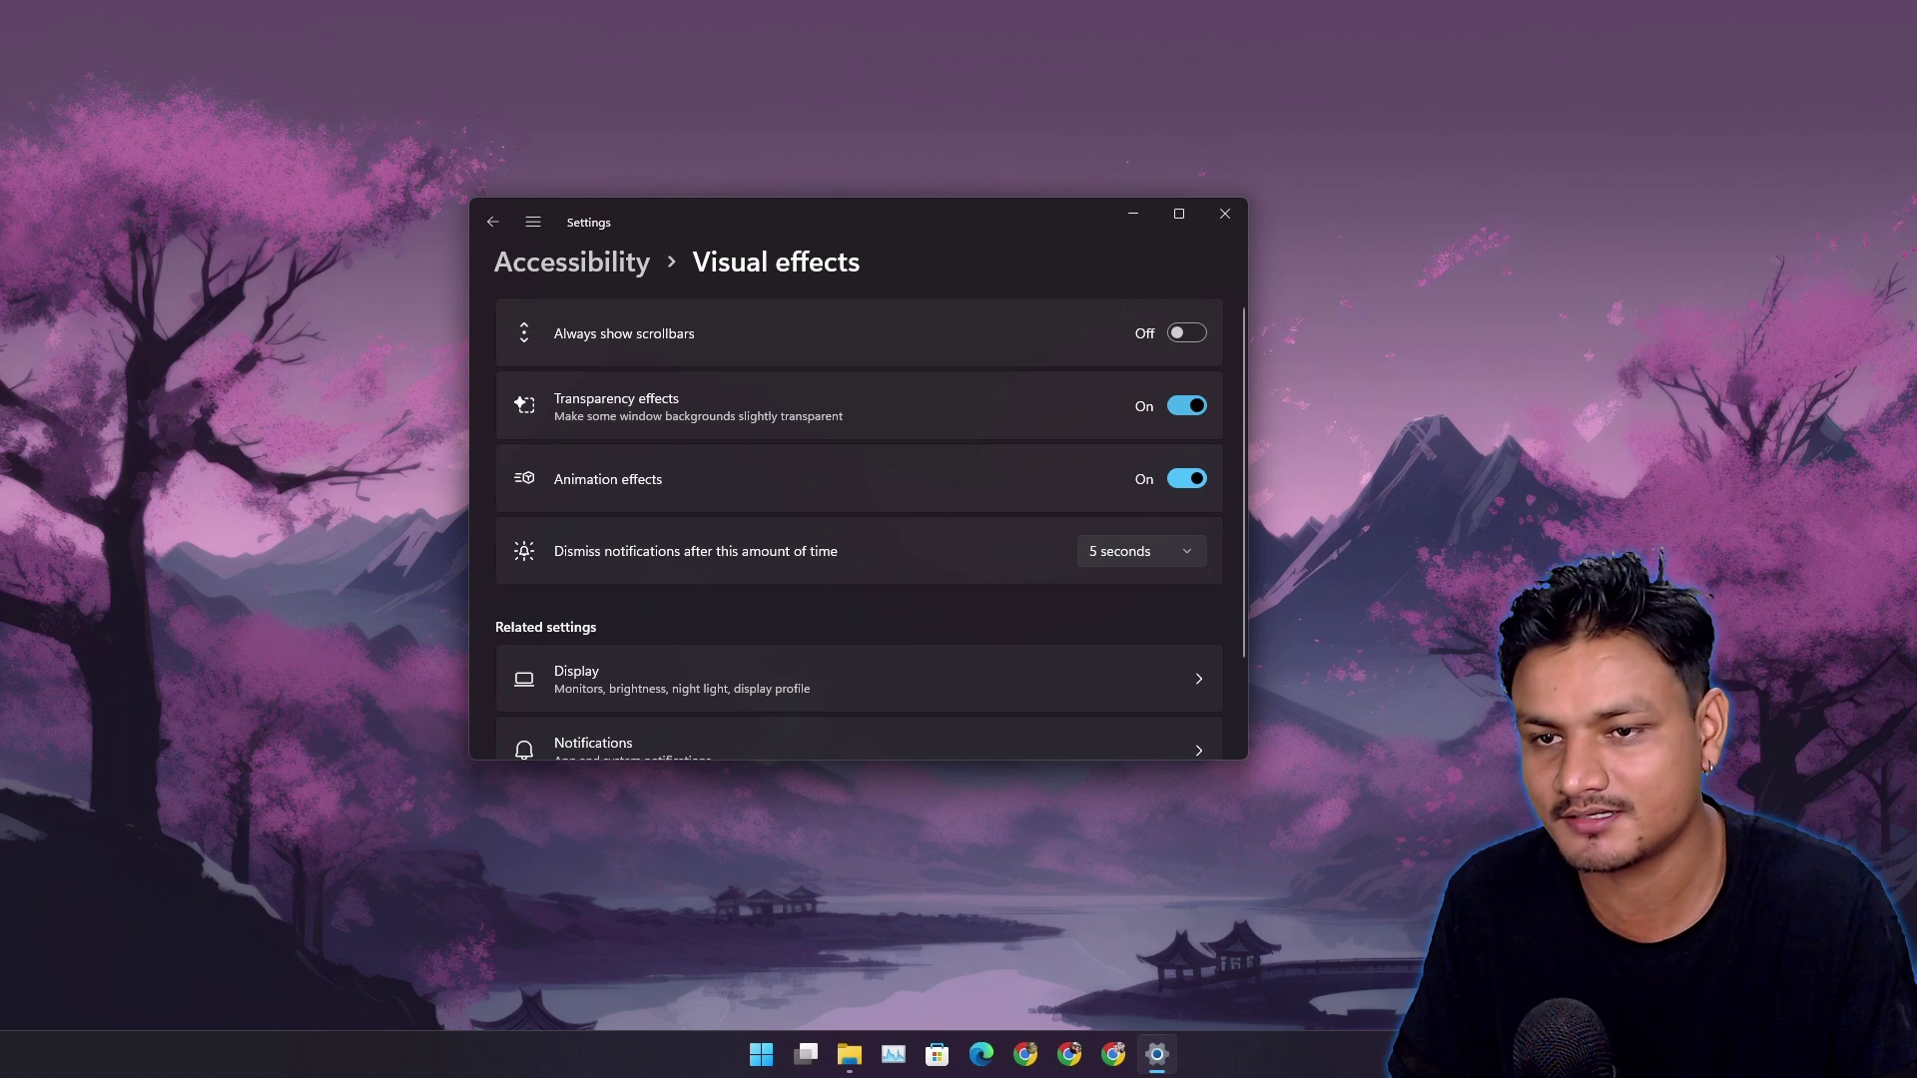
{"action": "left_click", "coordinate": [1186, 405]}
{"action": "left_click", "coordinate": [1187, 478]}
{"action": "left_click", "coordinate": [1133, 213]}
Open and dismiss the Task Manager, File Explorer and Settings windows to compare their speed without effects.
{"action": "left_click", "coordinate": [893, 1054]}
{"action": "left_click", "coordinate": [1215, 156]}
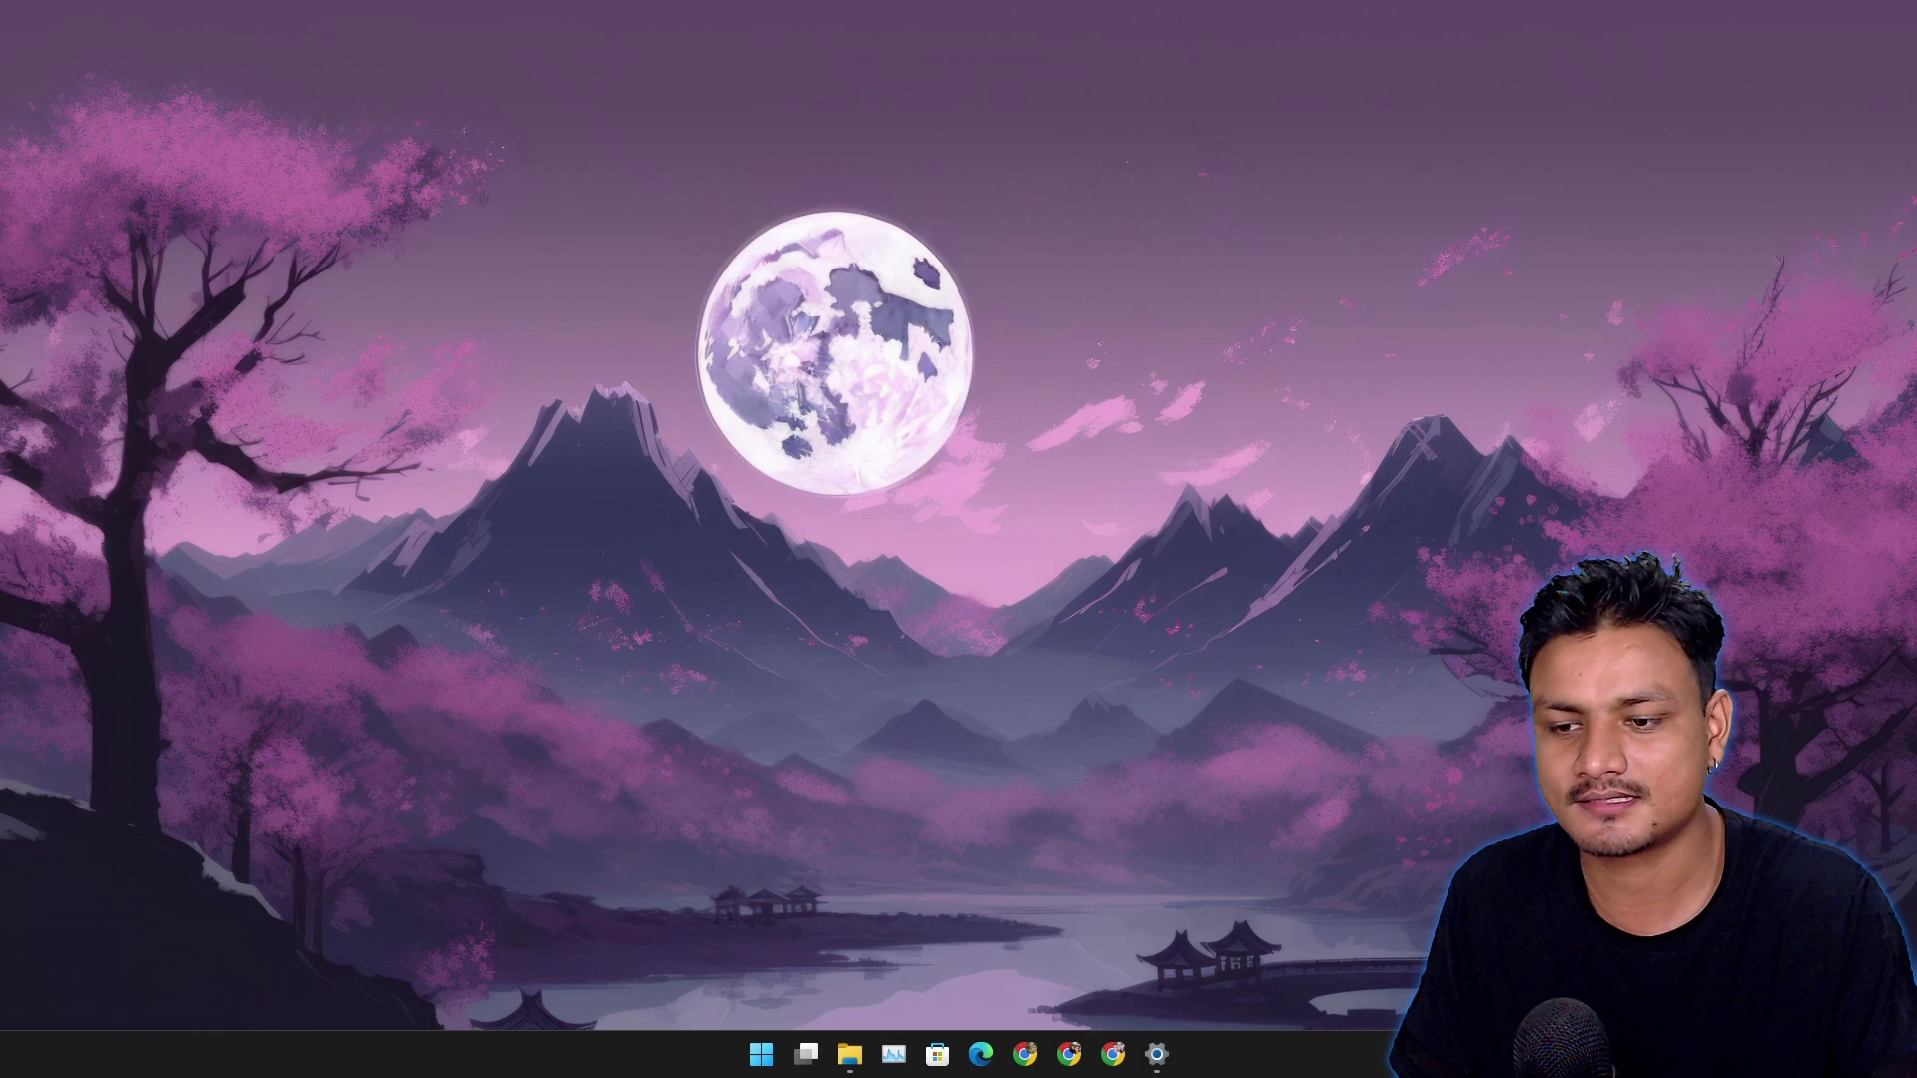
{"action": "left_click", "coordinate": [850, 1054]}
{"action": "key", "text": "super+d"}
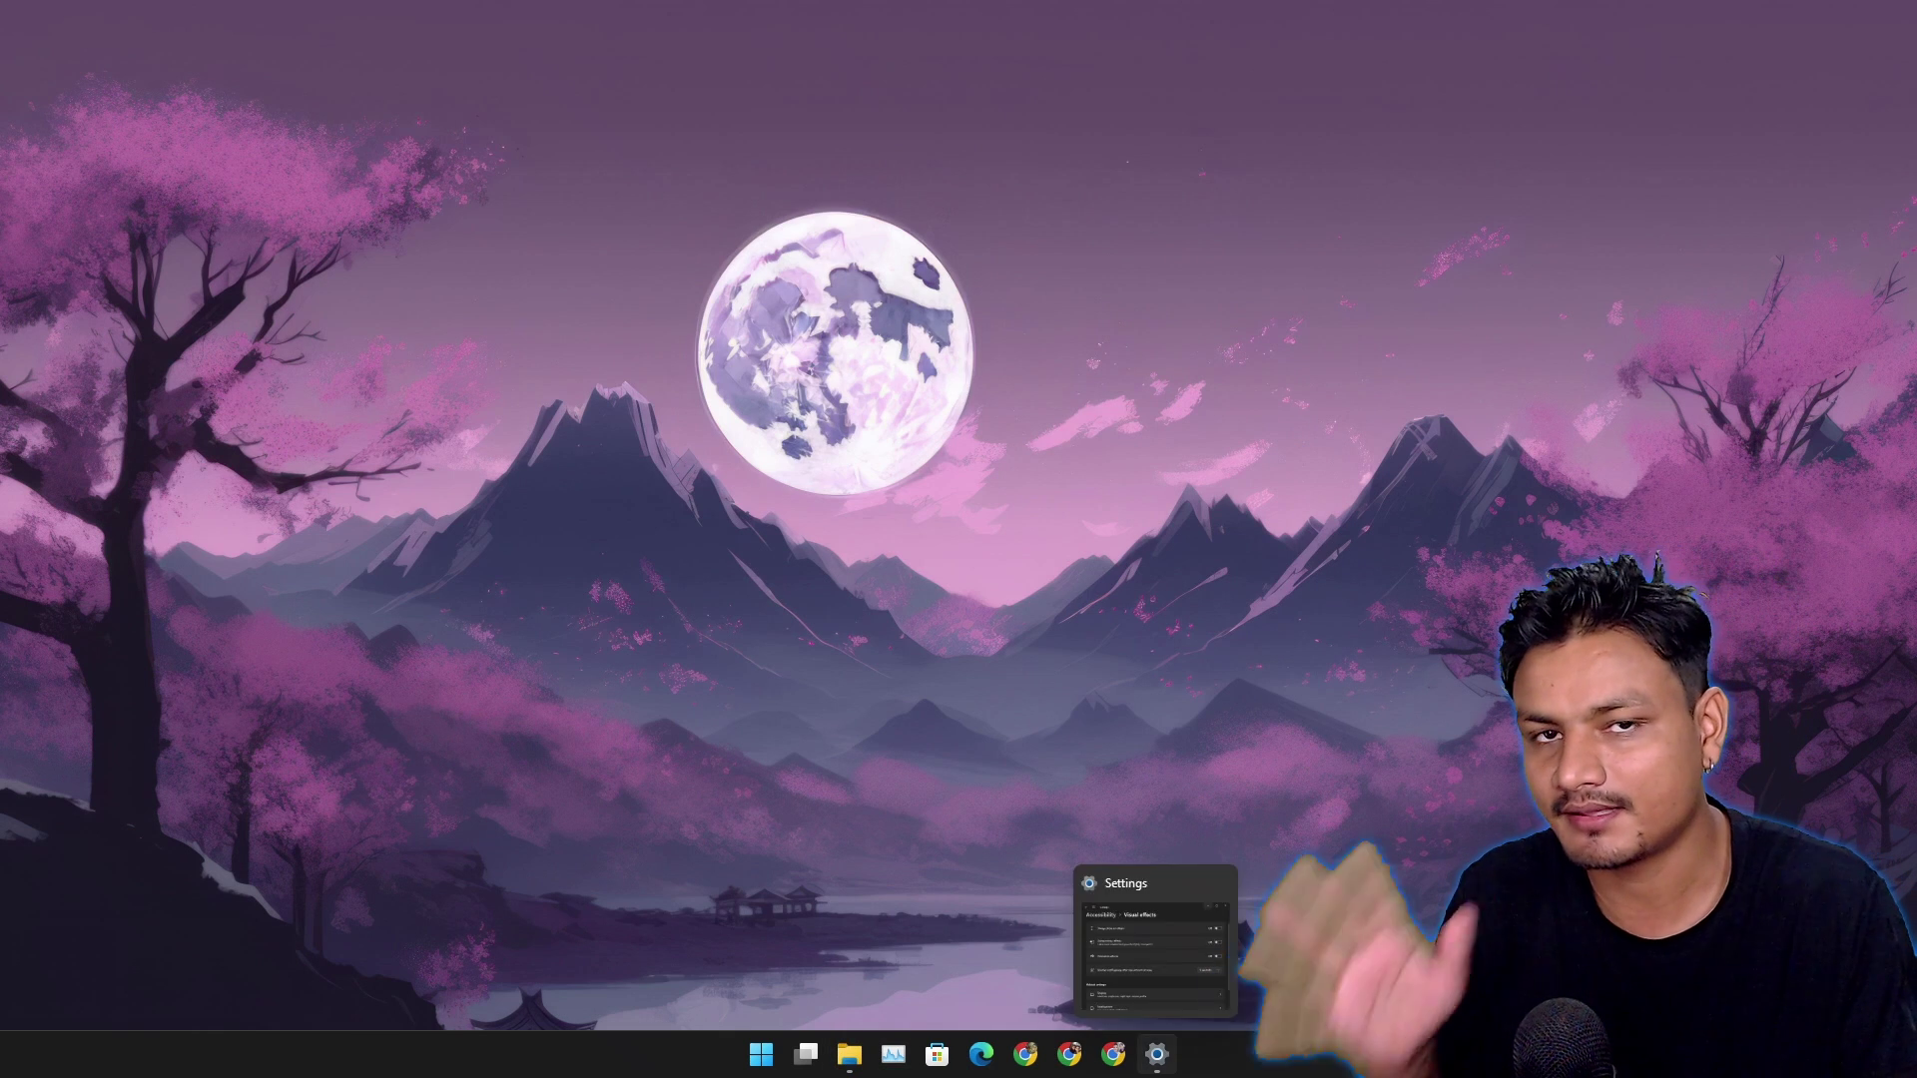
{"action": "left_click", "coordinate": [1155, 1053]}
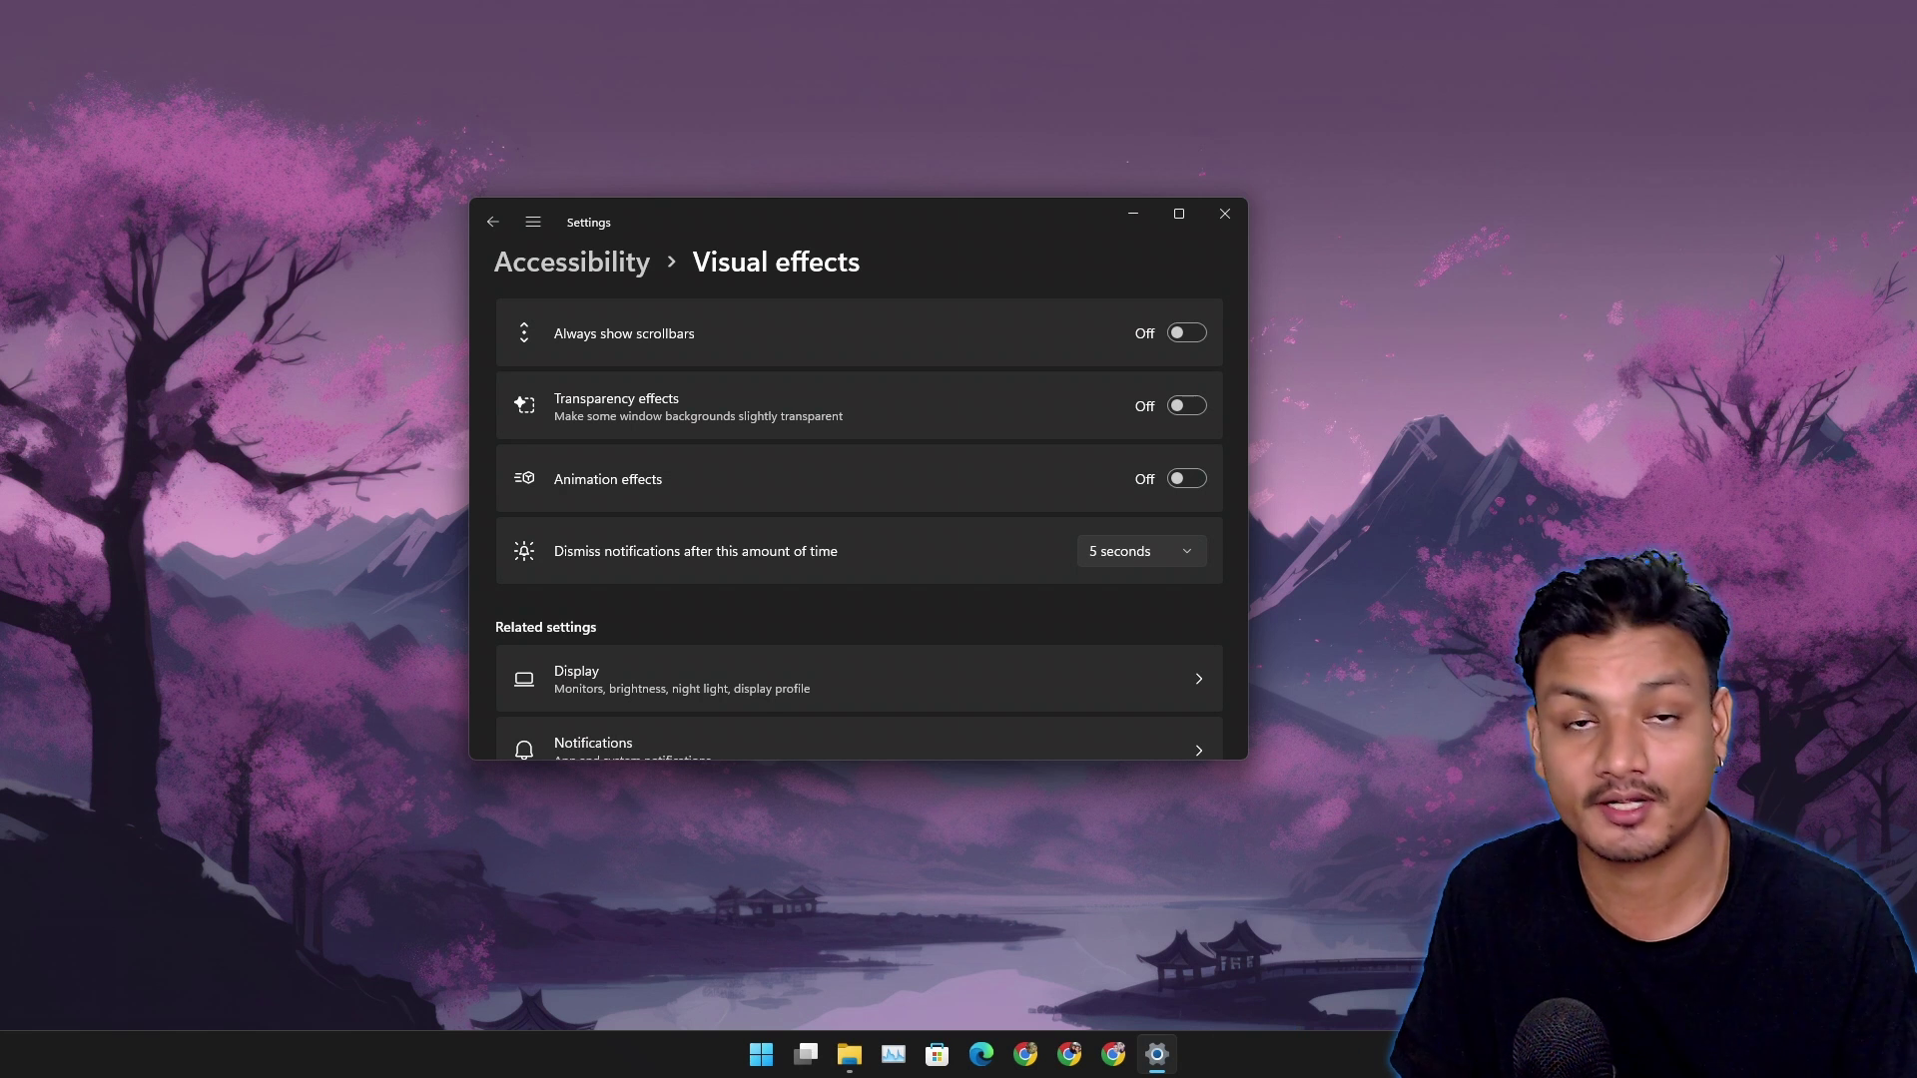
{"action": "left_click", "coordinate": [1133, 213]}
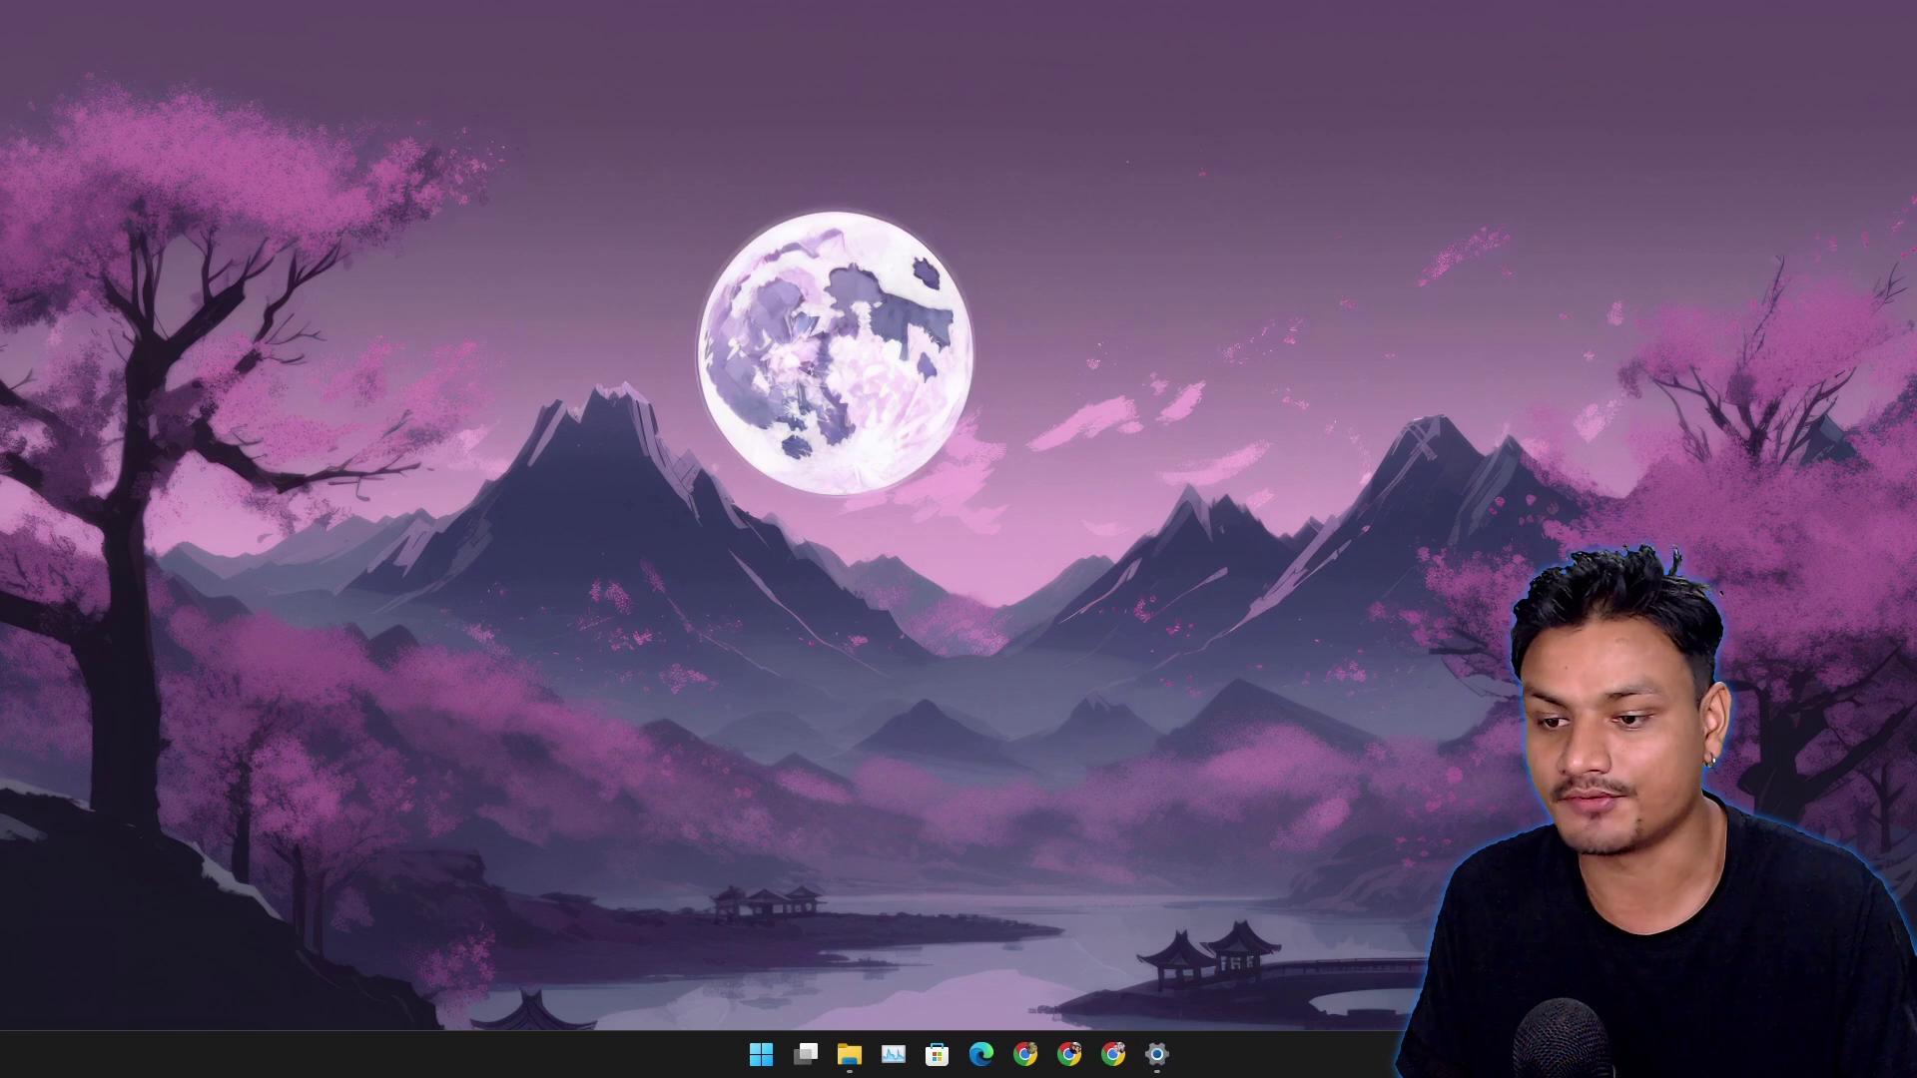
{"action": "left_click", "coordinate": [849, 1054]}
{"action": "left_click", "coordinate": [849, 1053]}
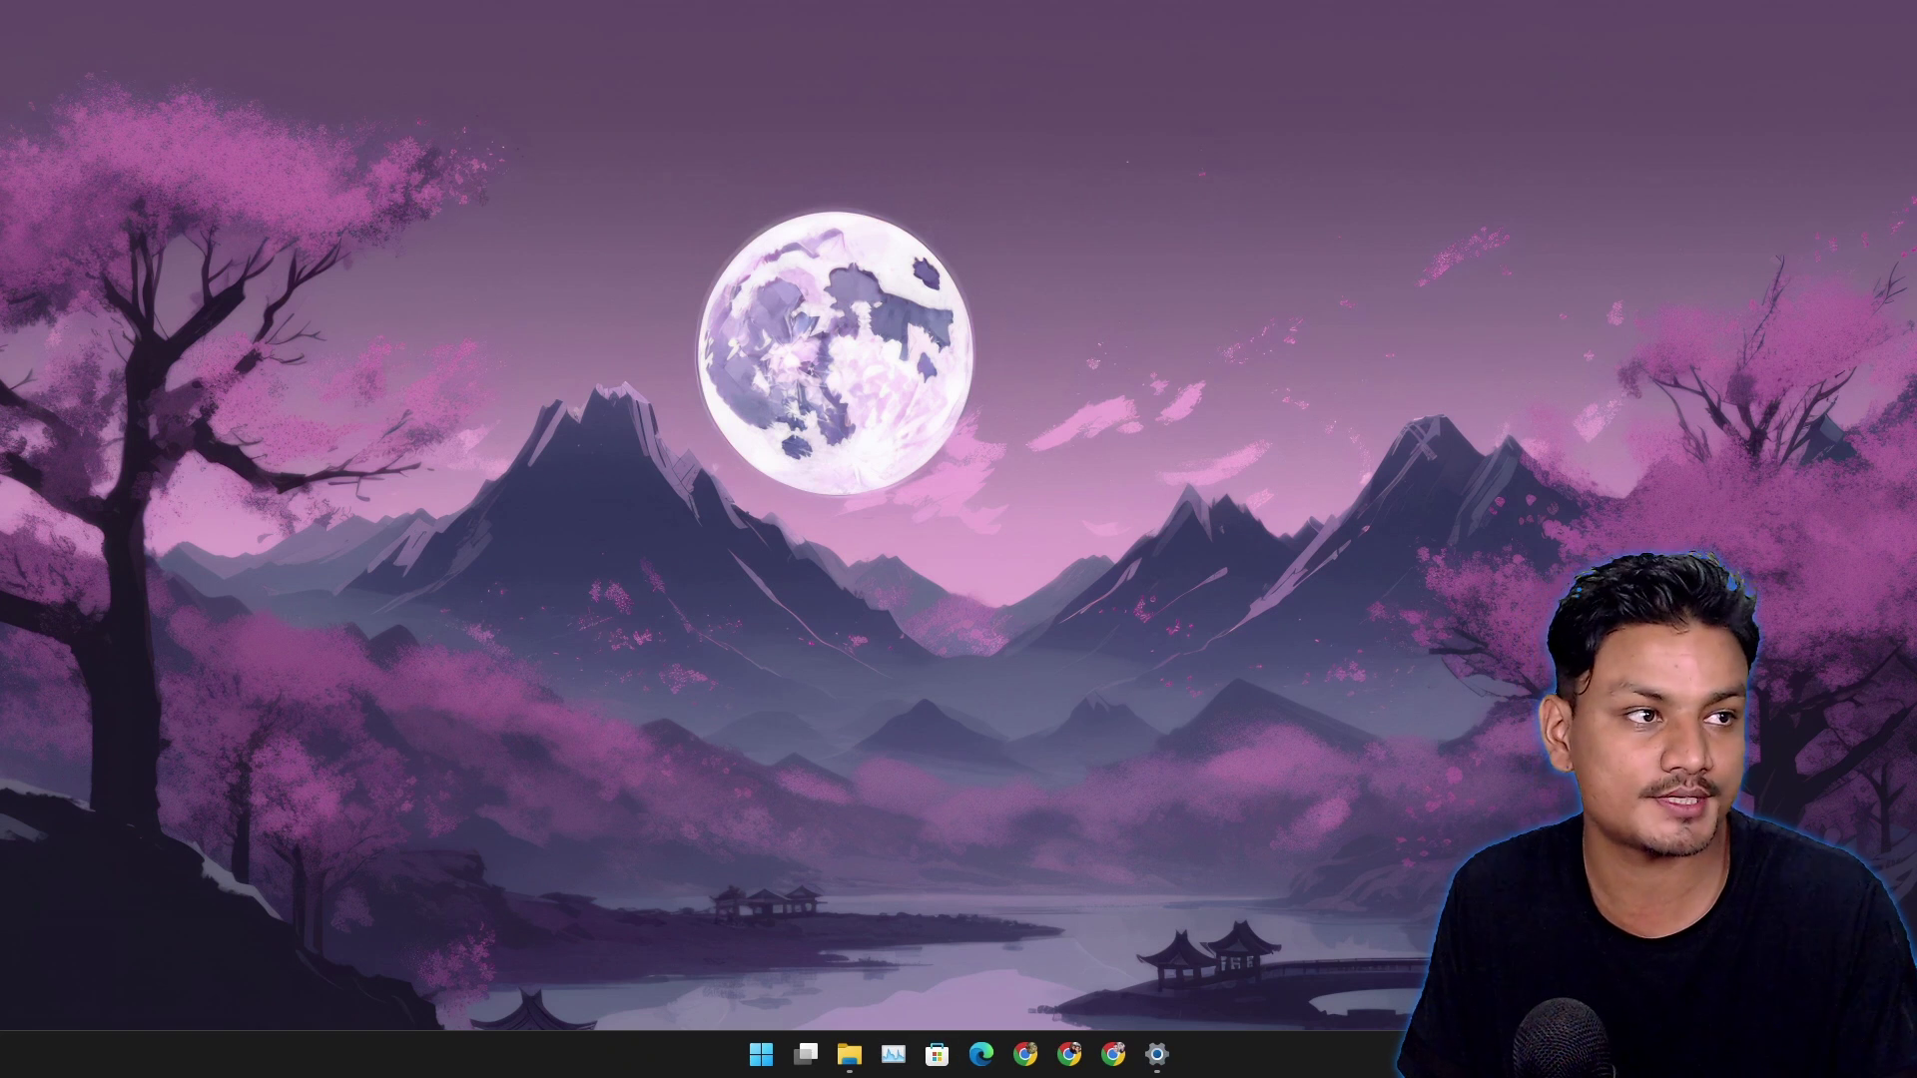
Open and close Microsoft Edge, the Start menu and Task View to check how they behave without animations.
{"action": "left_click", "coordinate": [981, 1054]}
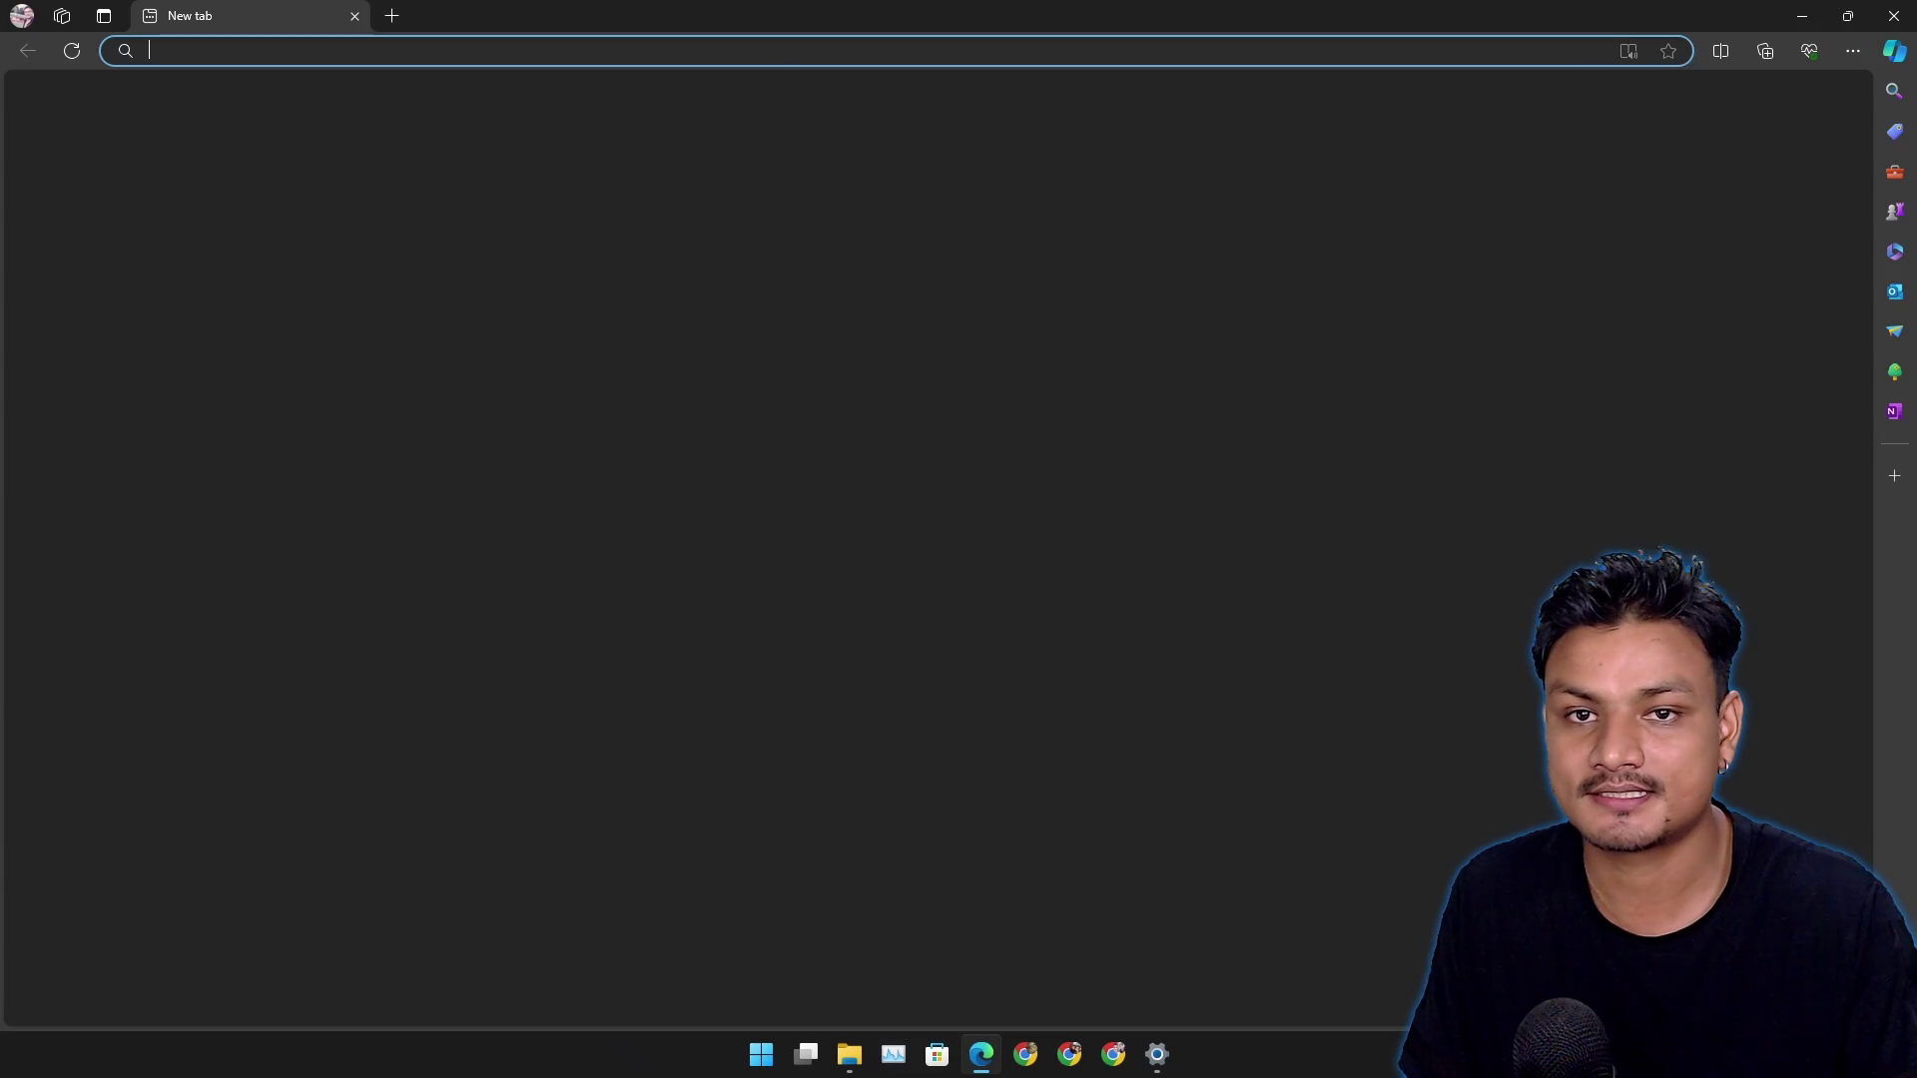
{"action": "key", "text": "super+4"}
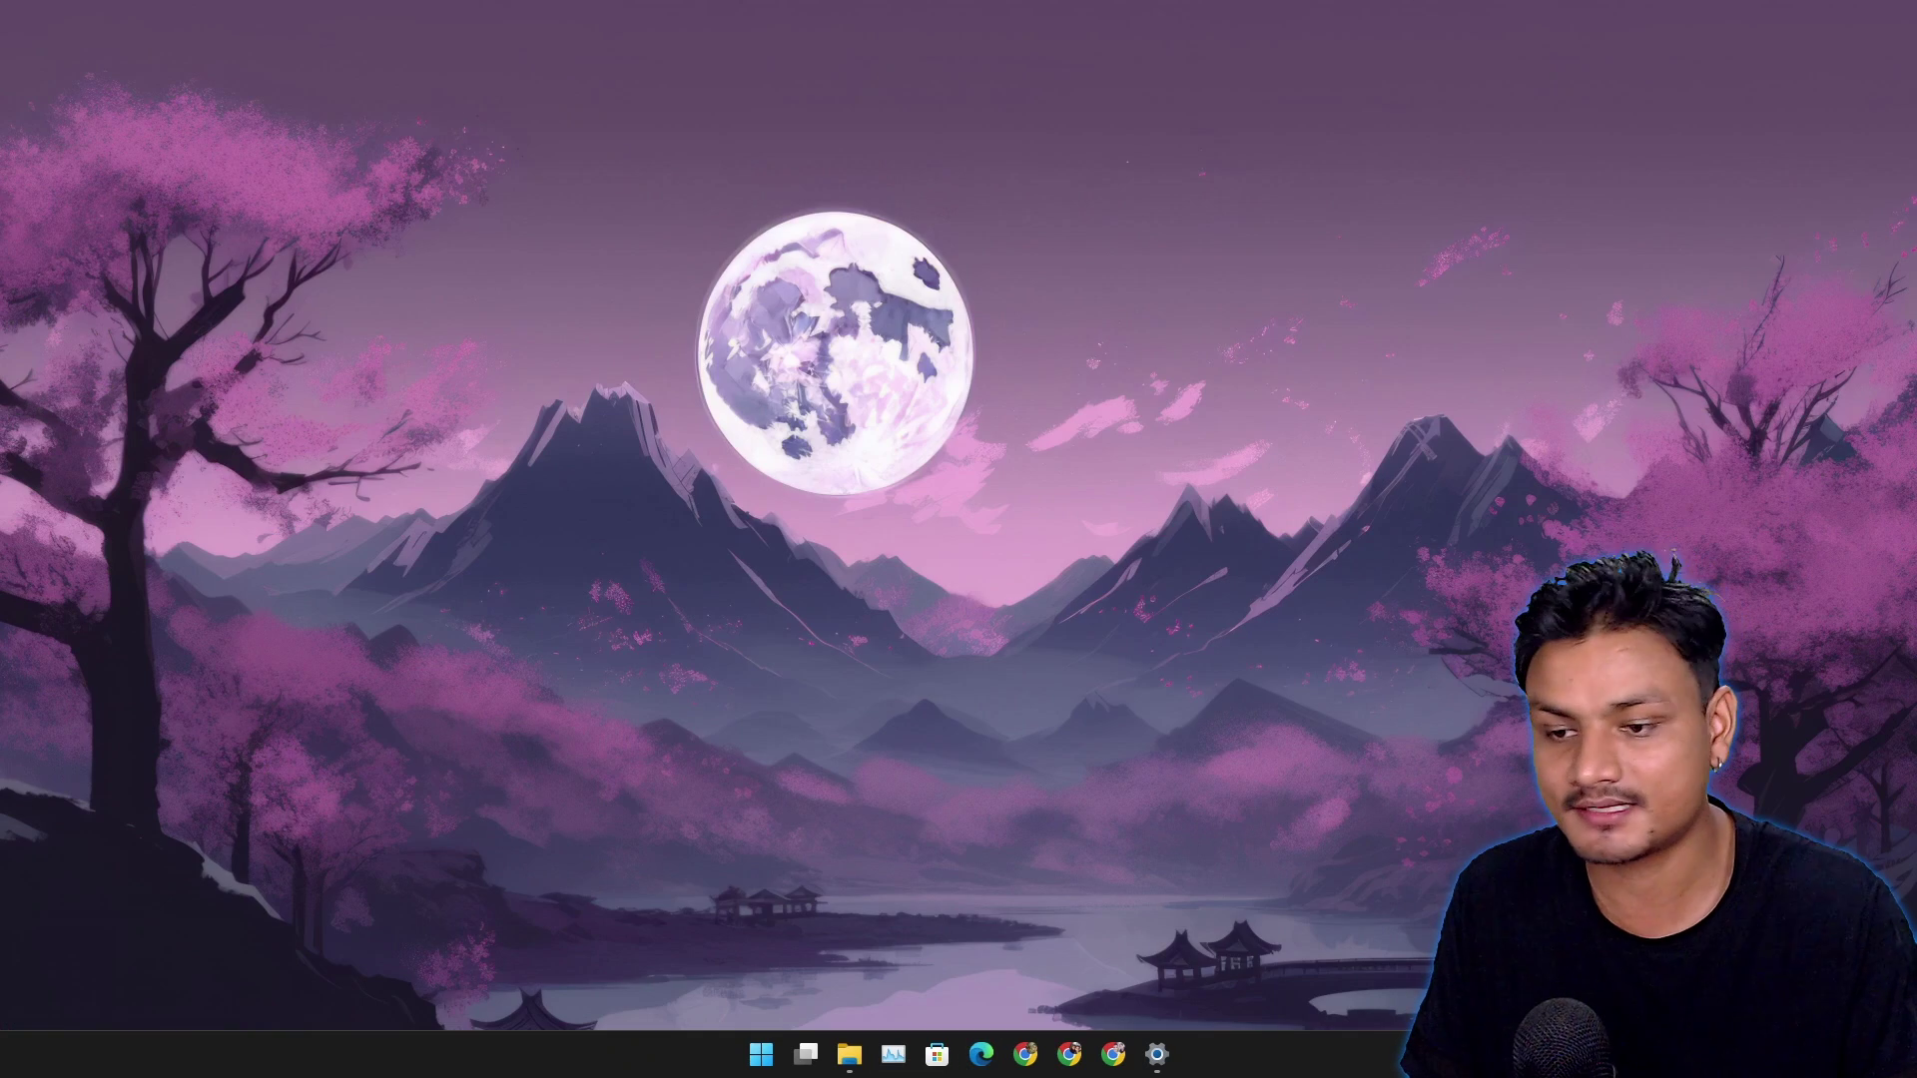
{"action": "key", "text": "super"}
{"action": "key", "text": "super"}
{"action": "key", "text": "super+Tab"}
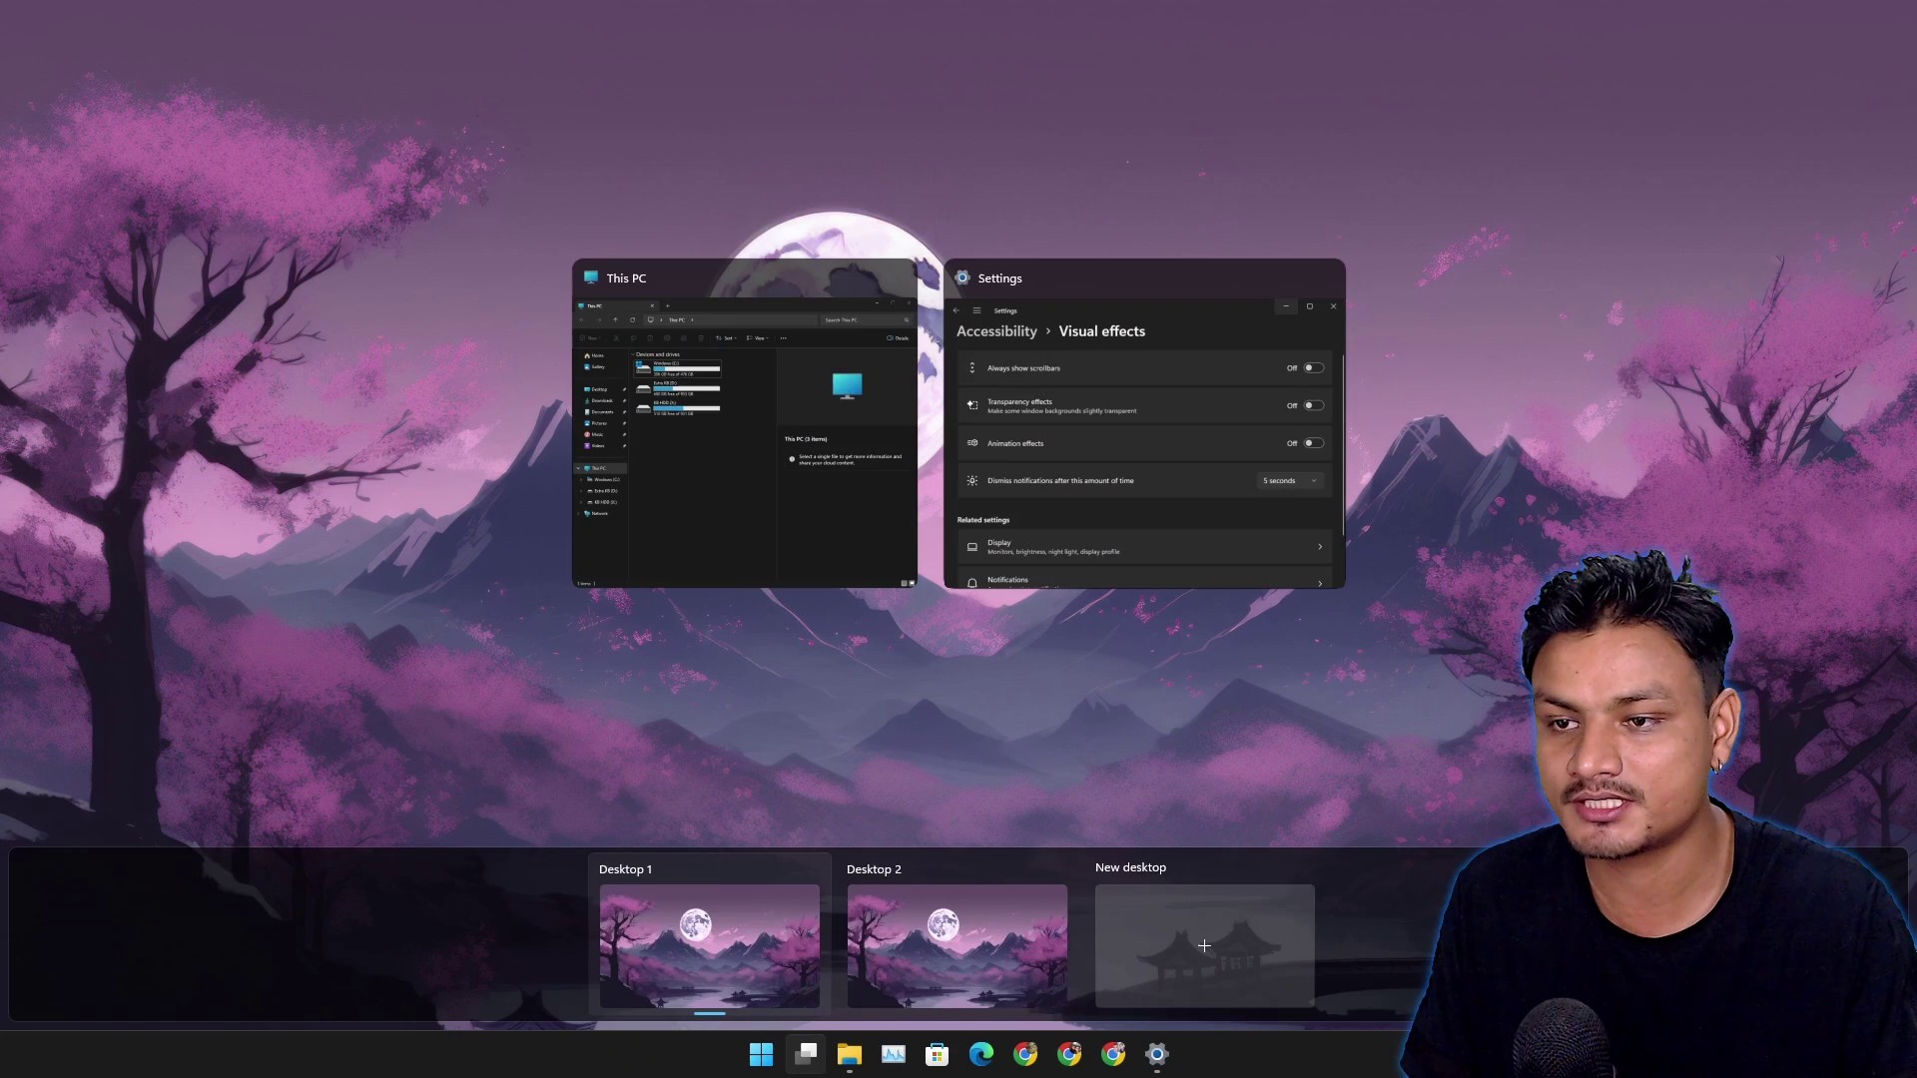
{"action": "key", "text": "super+Tab"}
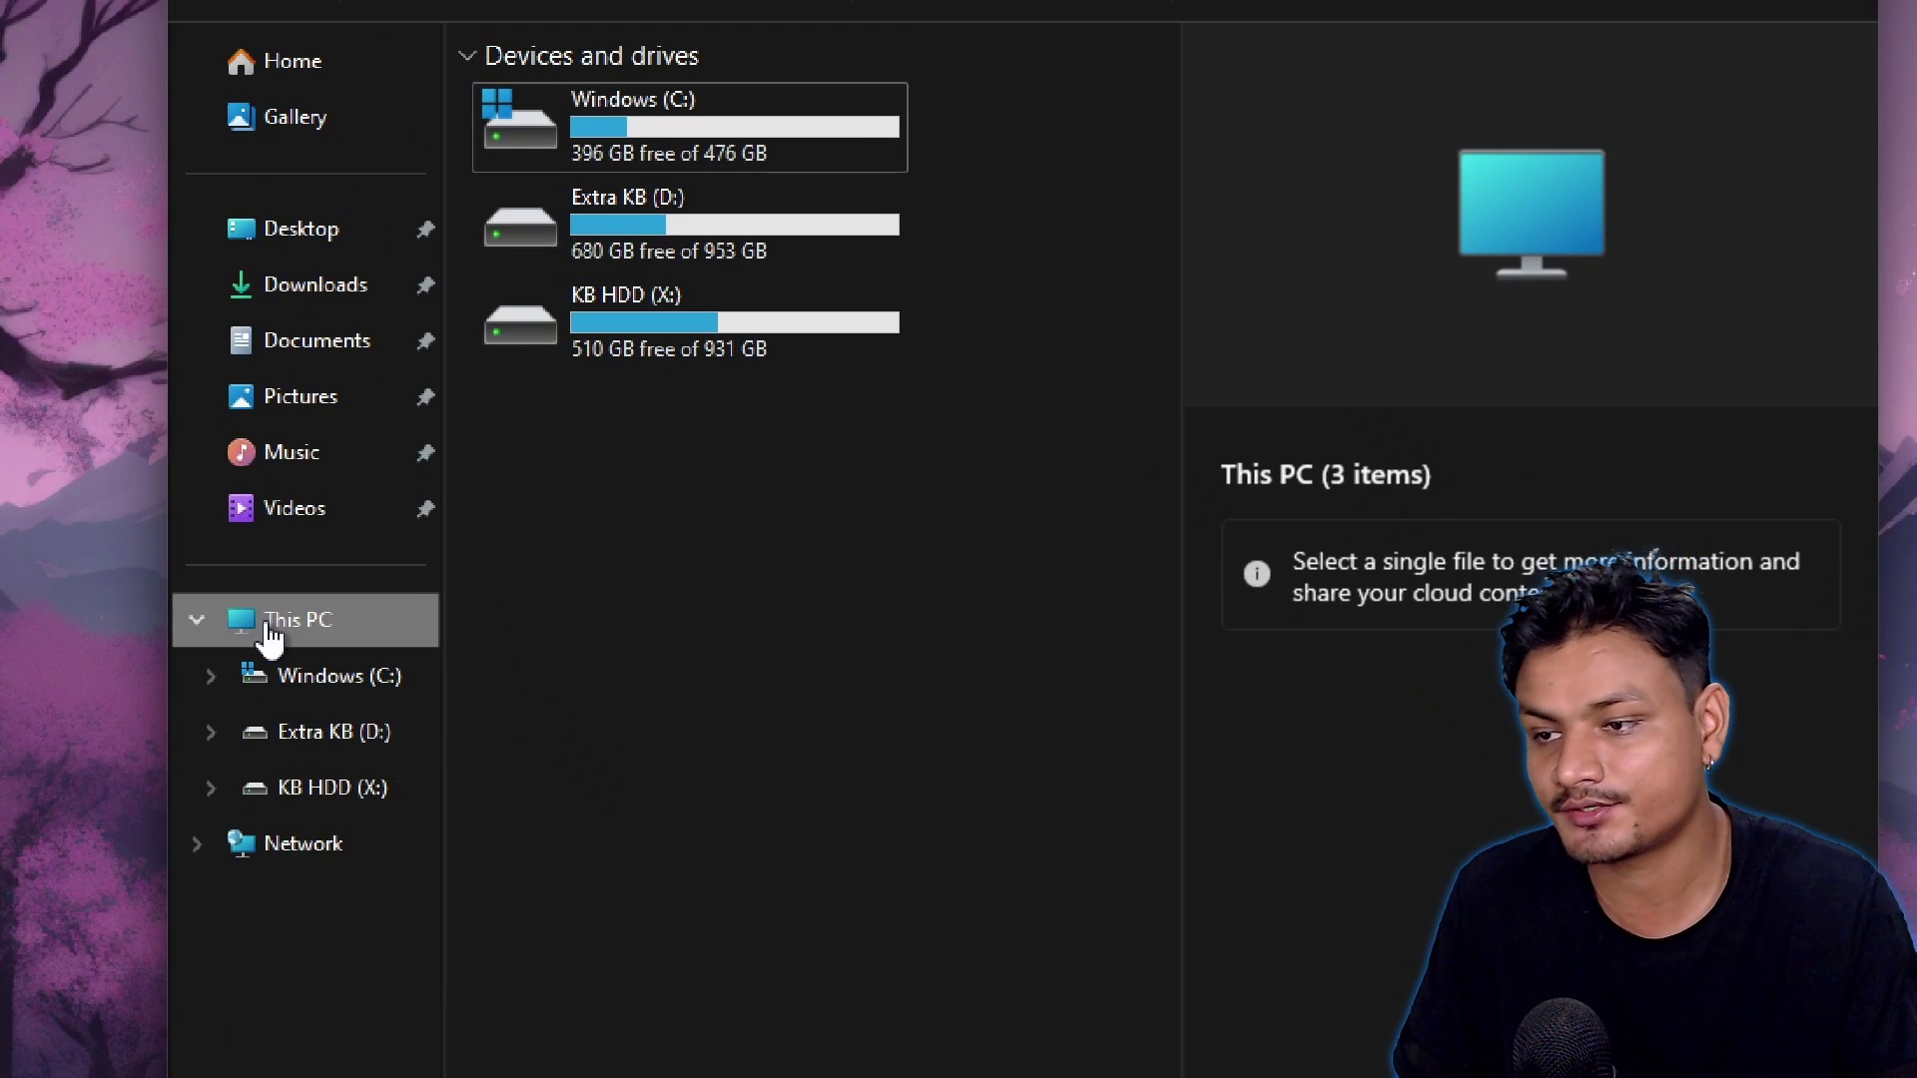
Open the Performance Options dialog via This PC's properties and advanced system settings, and move it clear of System Properties.
{"action": "right_click", "coordinate": [270, 636]}
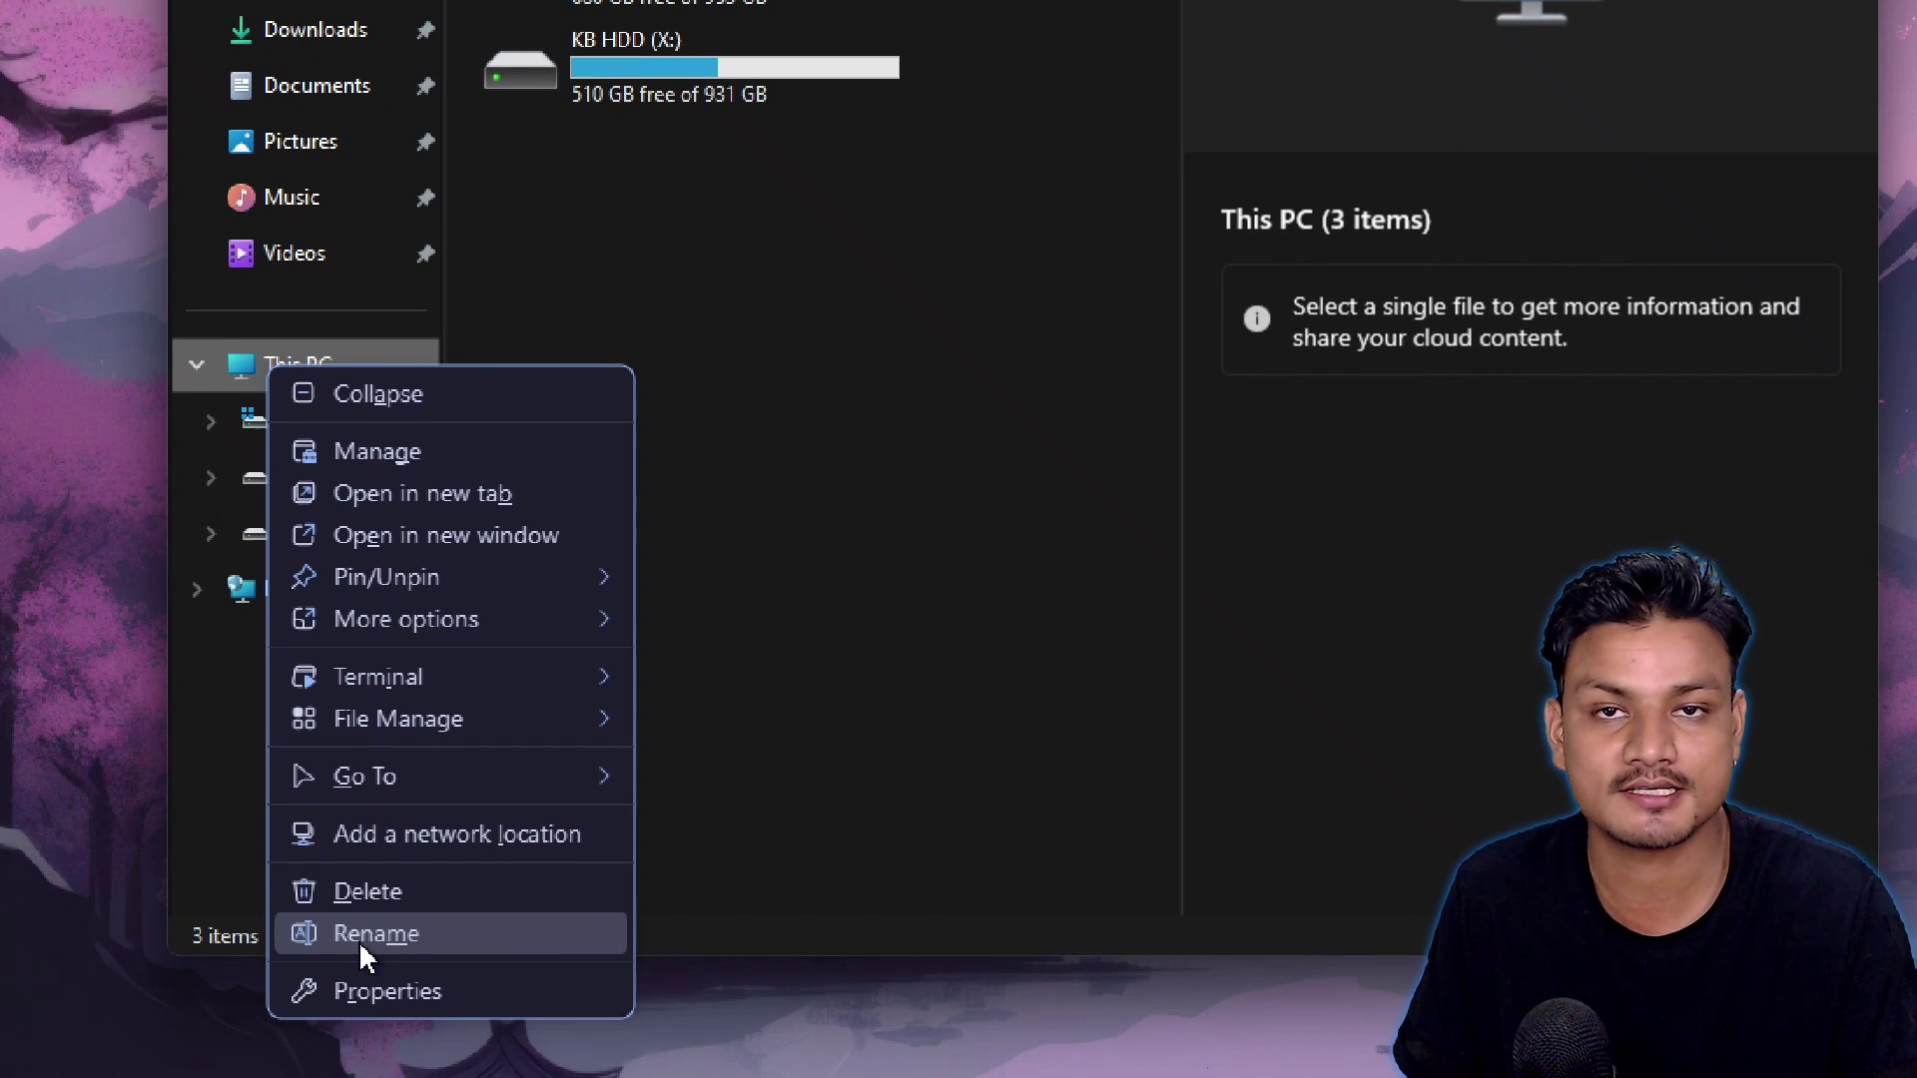
{"action": "left_click", "coordinate": [365, 991]}
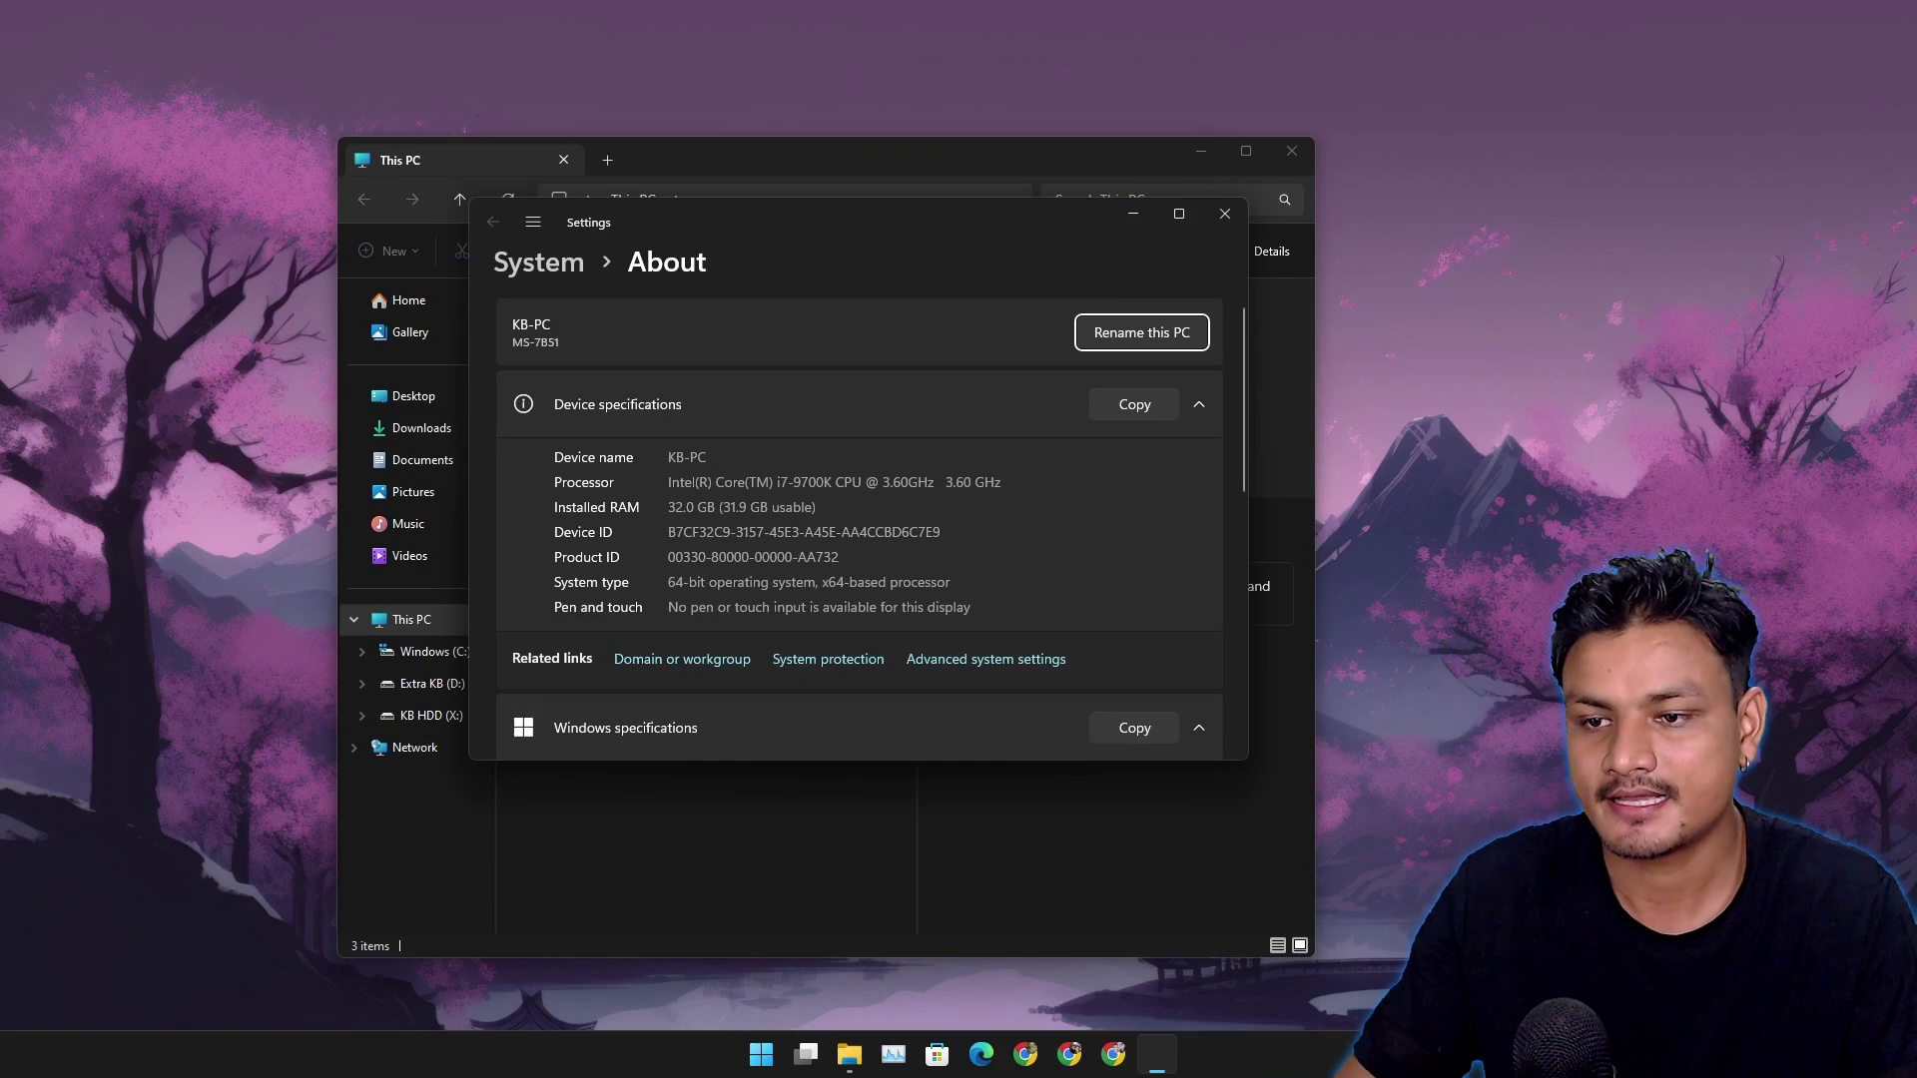
{"action": "left_click", "coordinate": [985, 659]}
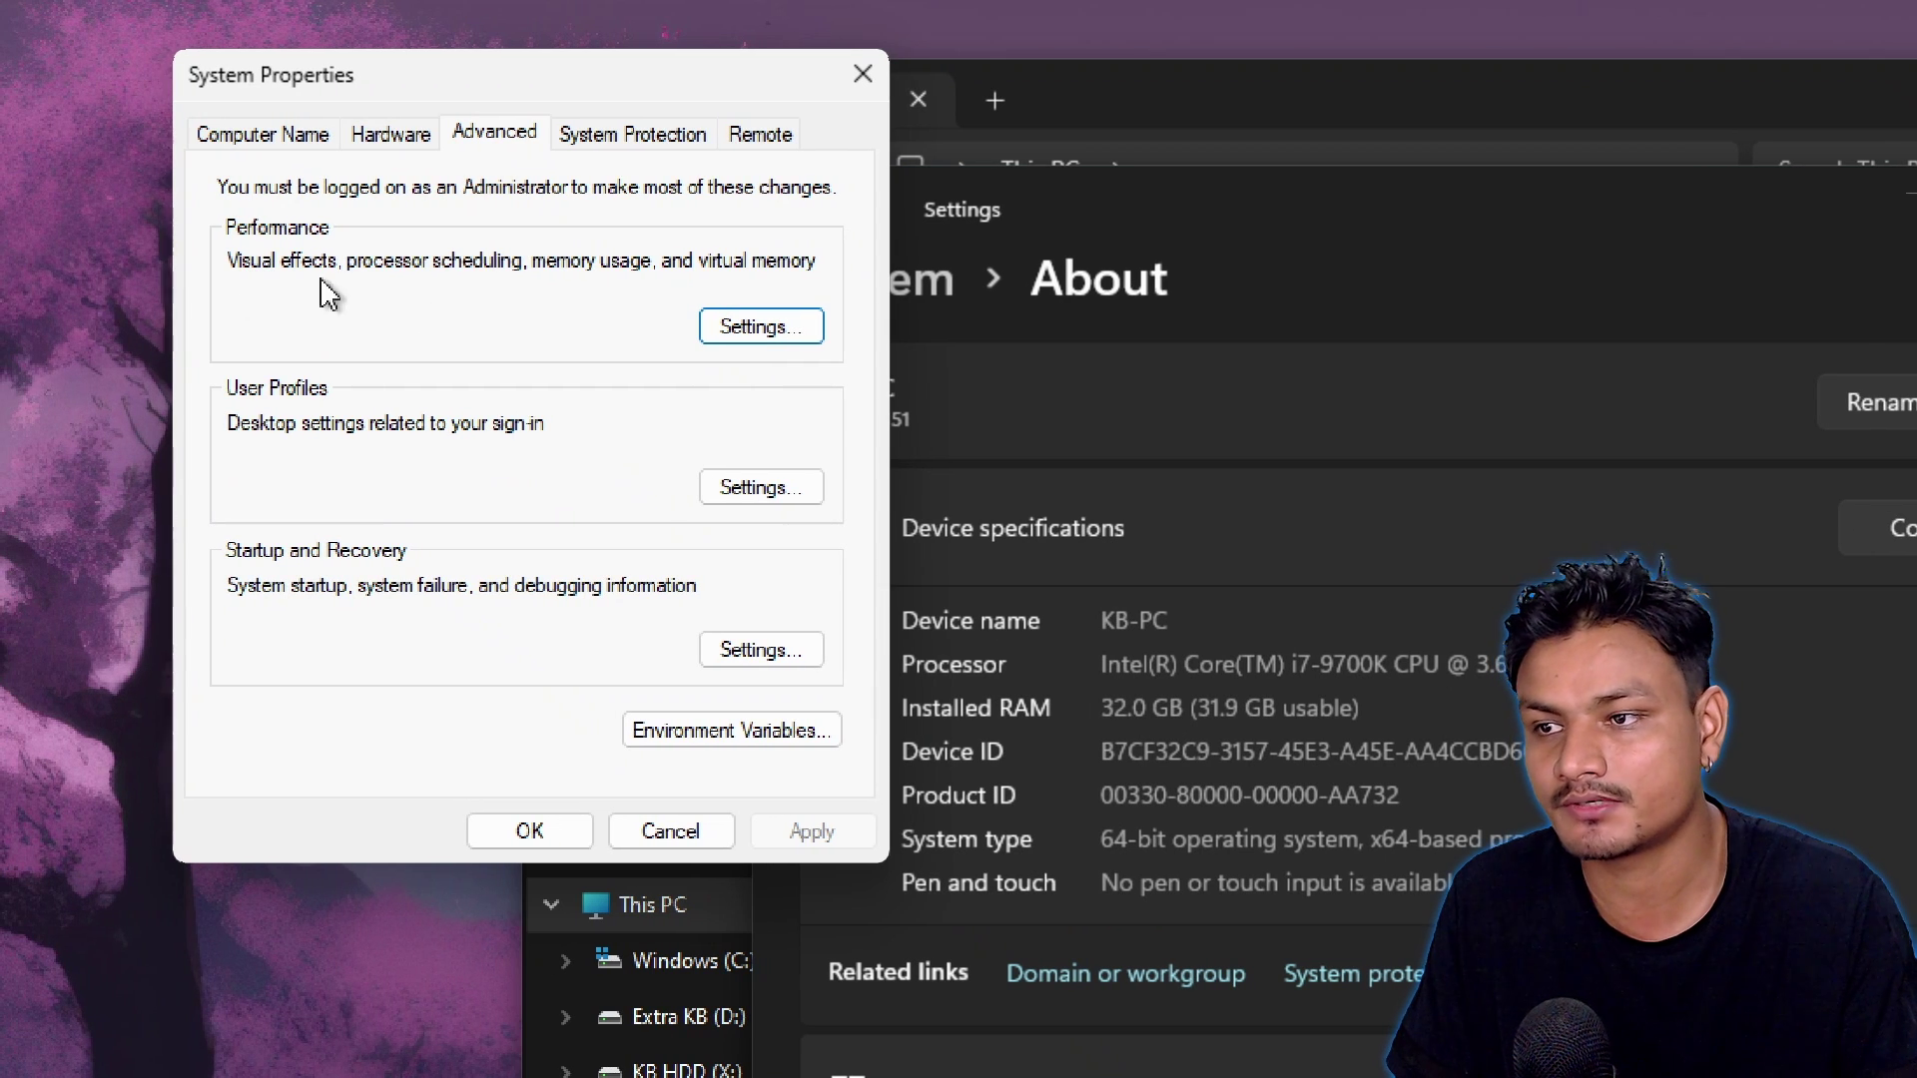
{"action": "left_click", "coordinate": [778, 331]}
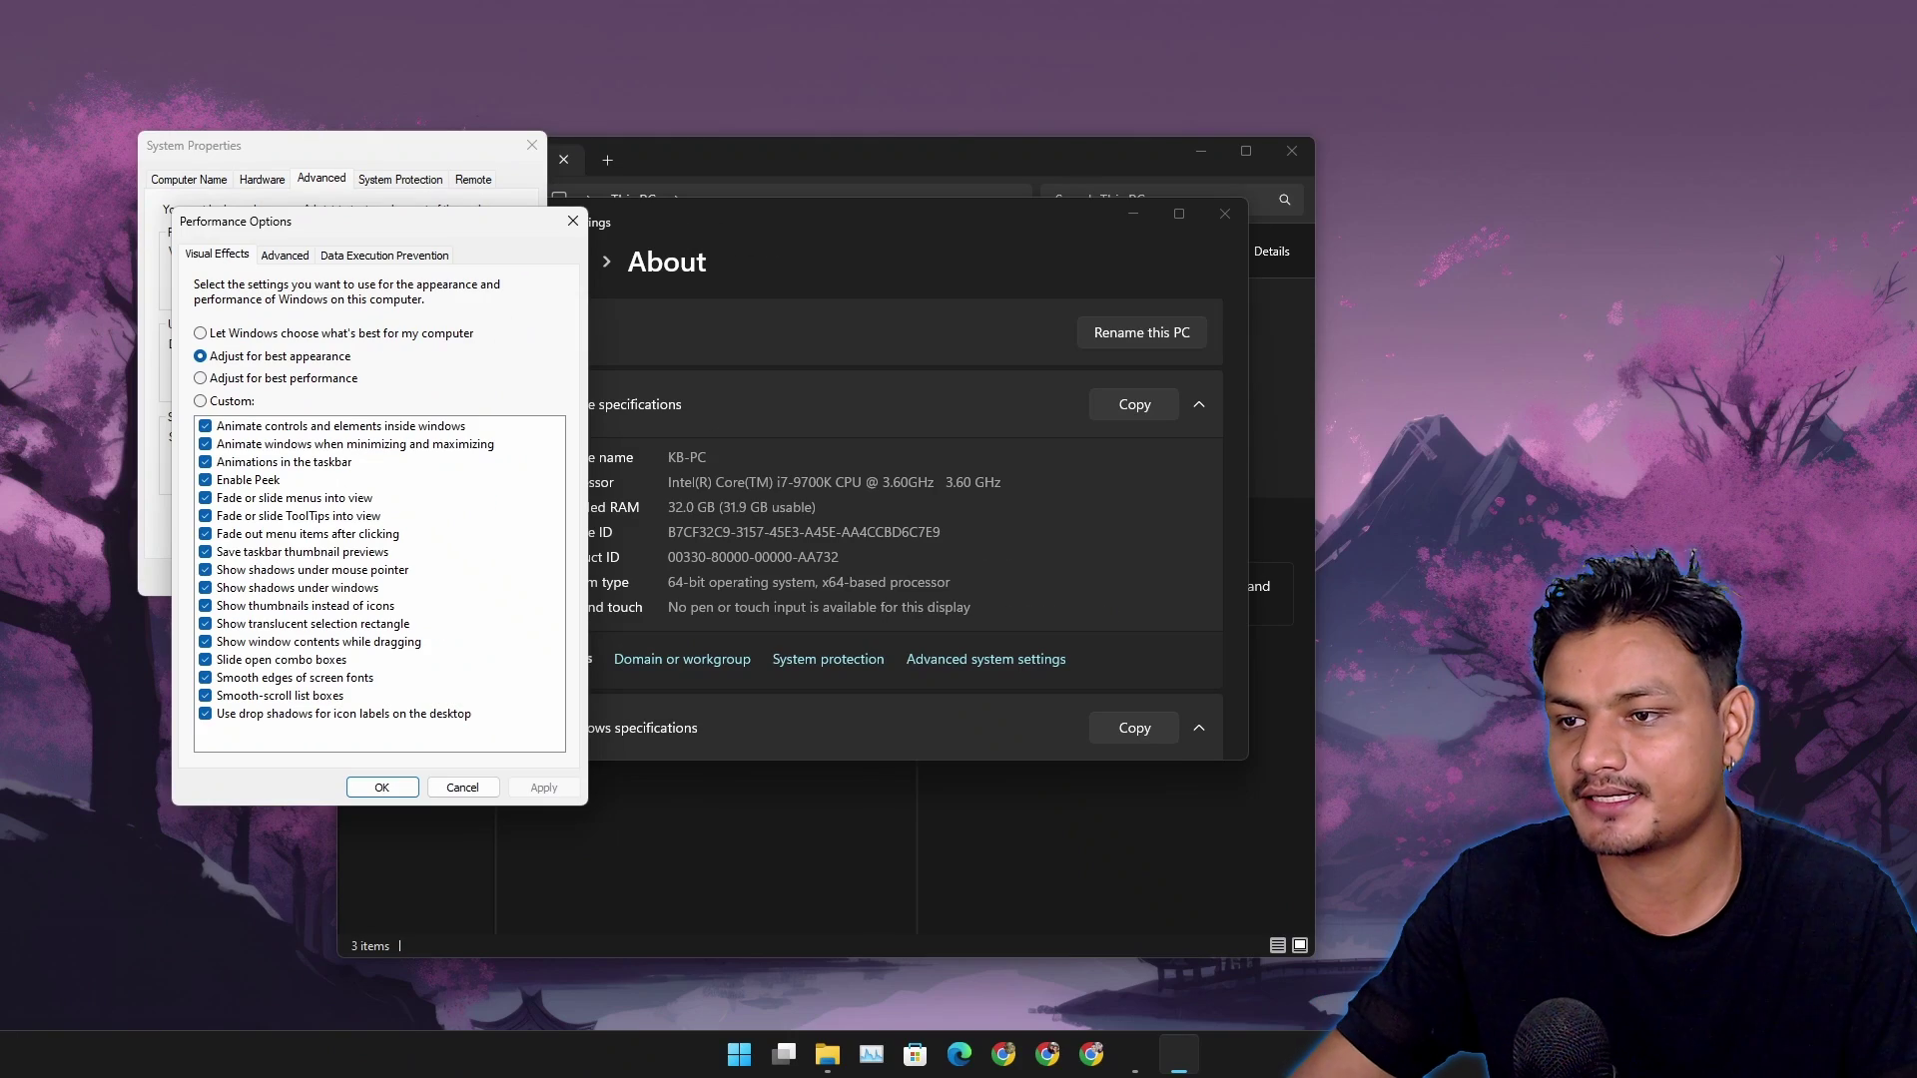
{"action": "left_click_drag", "start_coordinate": [422, 224], "coordinate": [901, 181]}
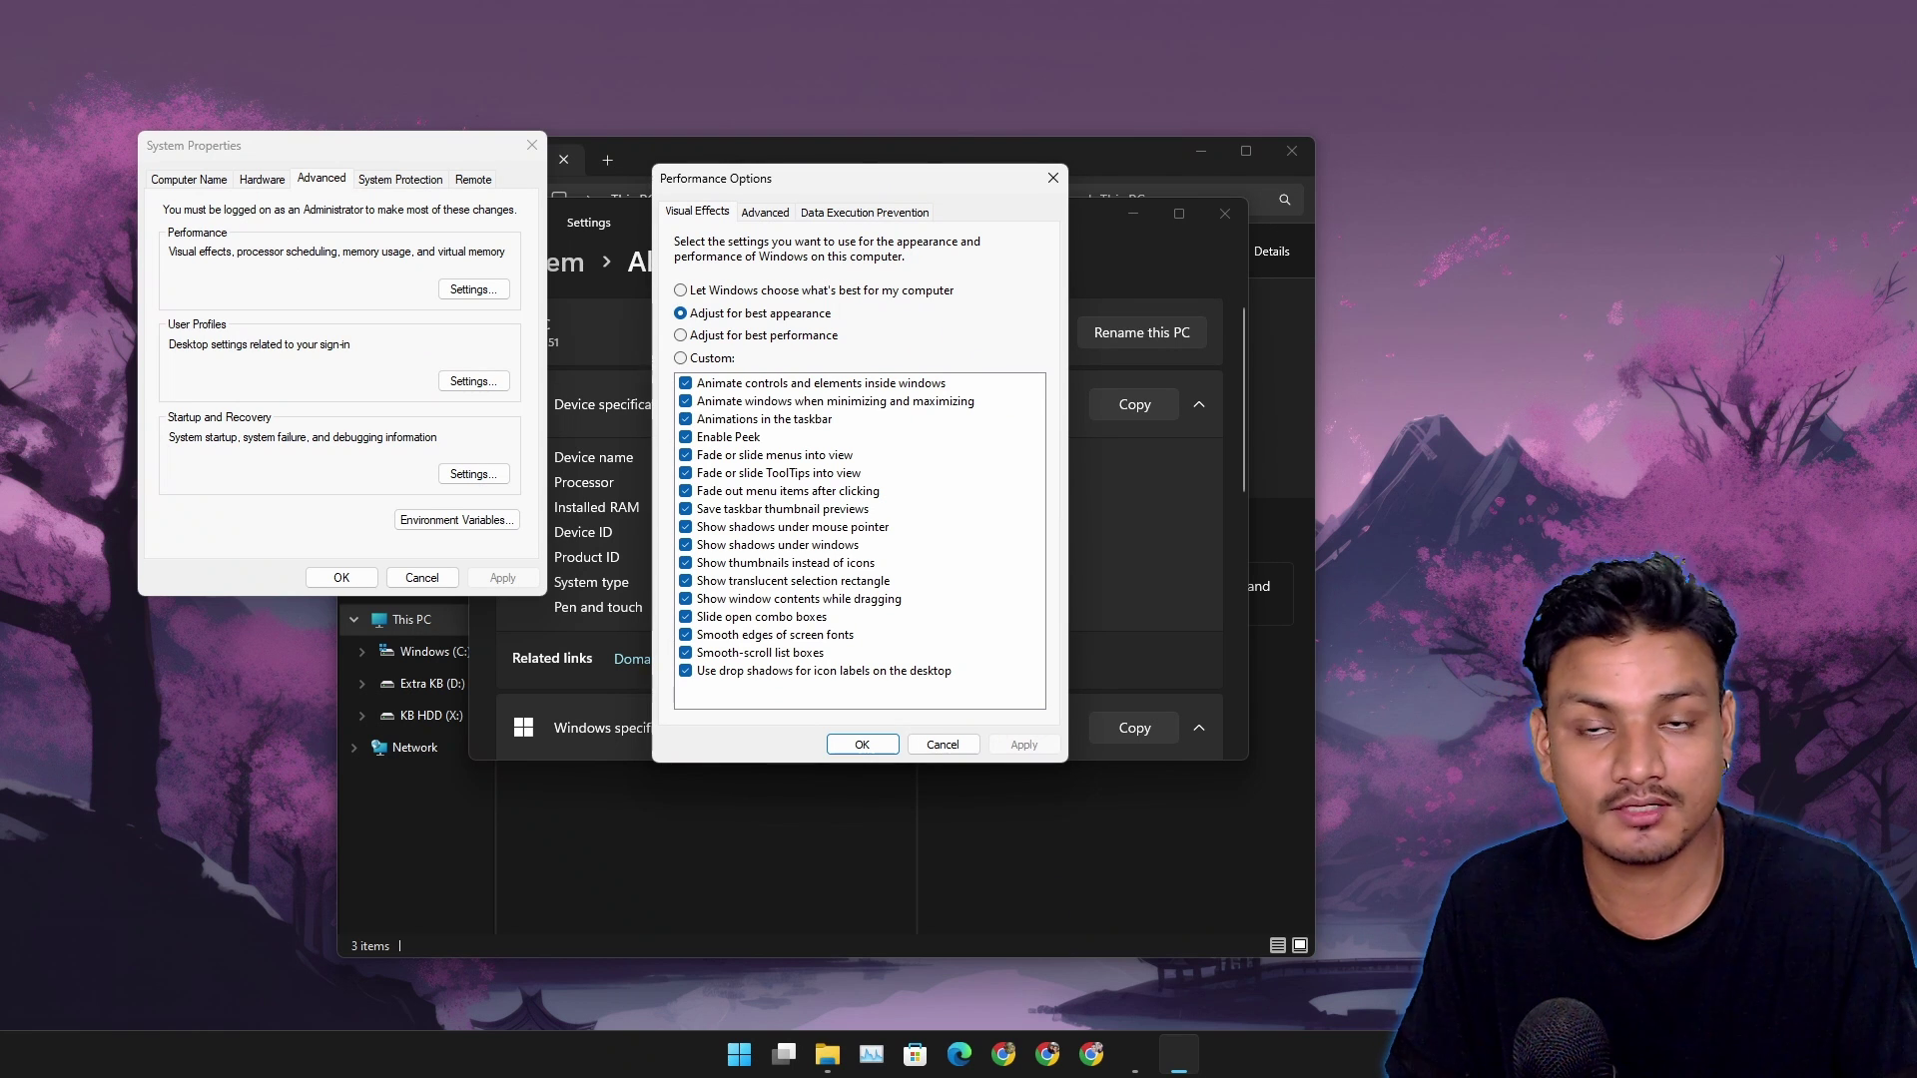
Refresh the desktop, reopen the Accessibility visual effects settings and switch between them and Performance Options to compare the two.
{"action": "right_click", "coordinate": [1496, 278]}
{"action": "left_click", "coordinate": [1557, 342]}
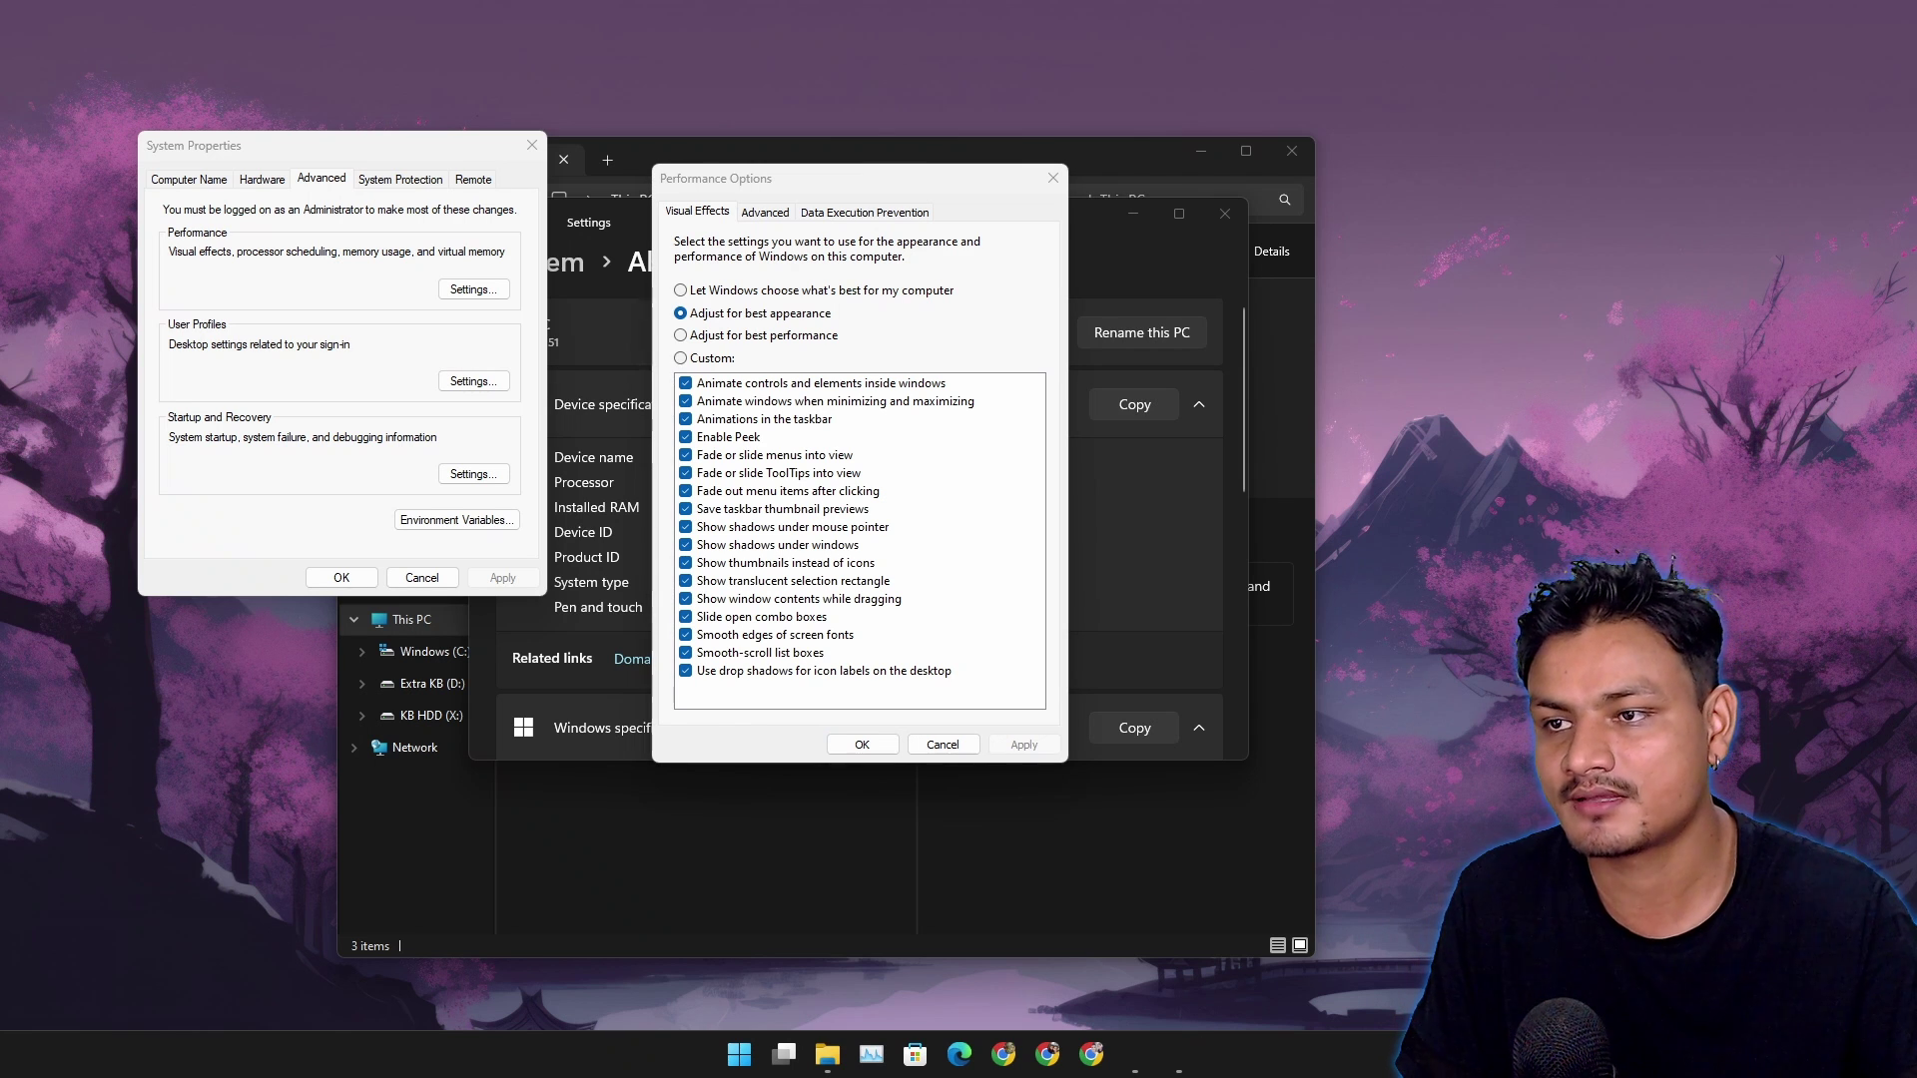
{"action": "key", "text": "Return"}
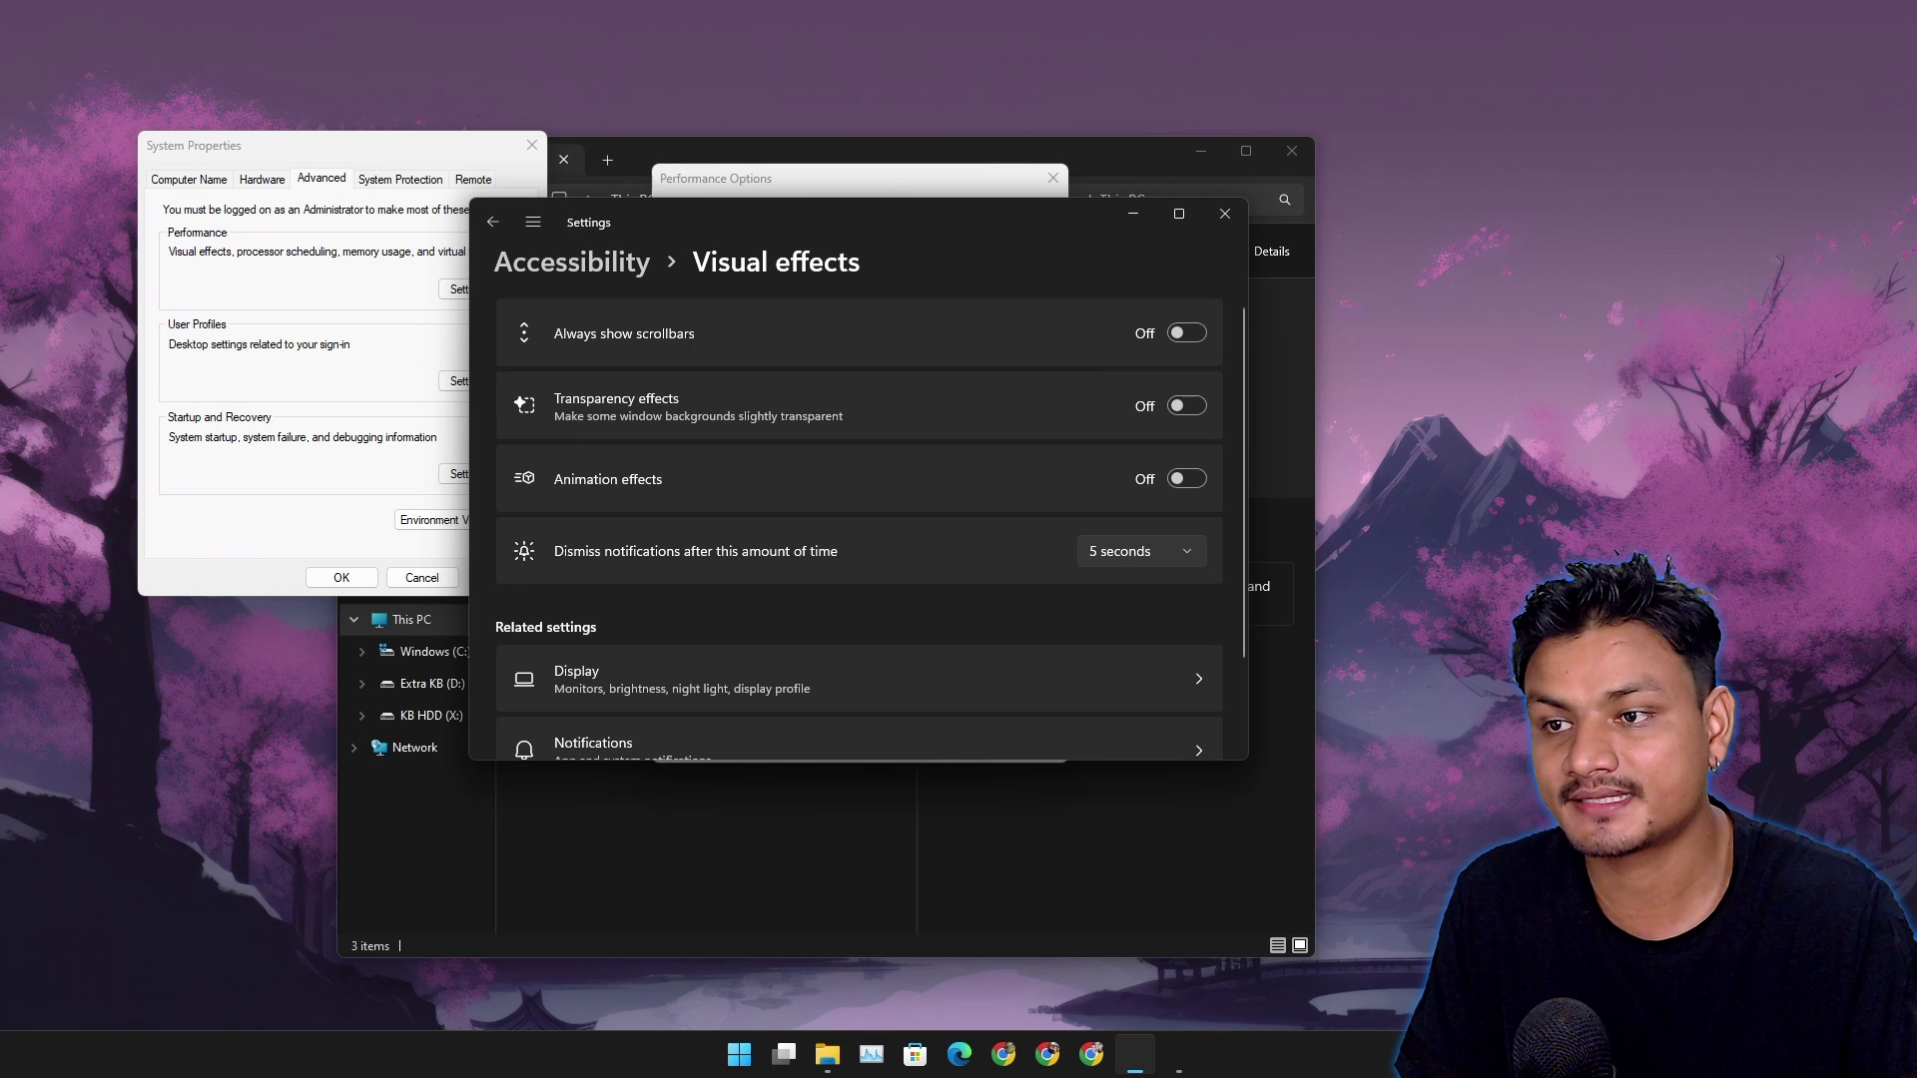
{"action": "key", "text": "alt+Tab"}
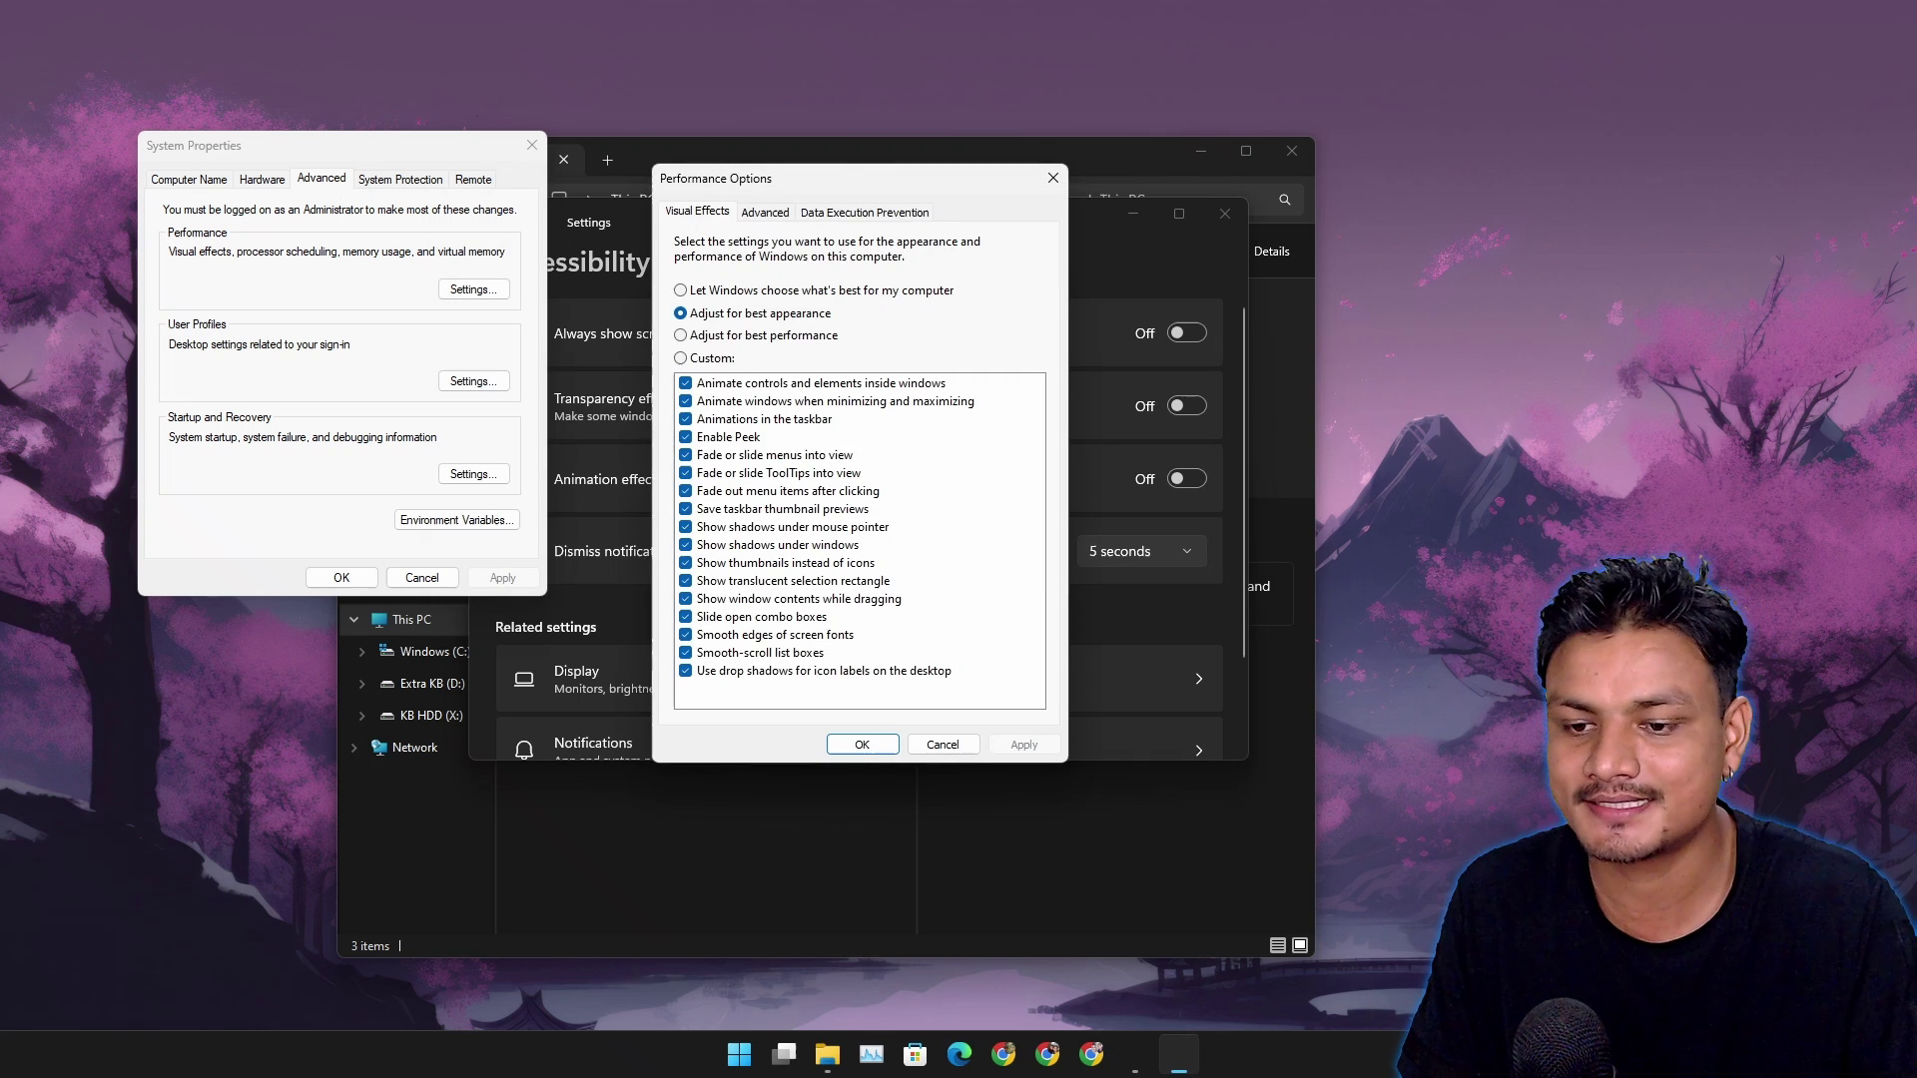
{"action": "key", "text": "alt+Tab"}
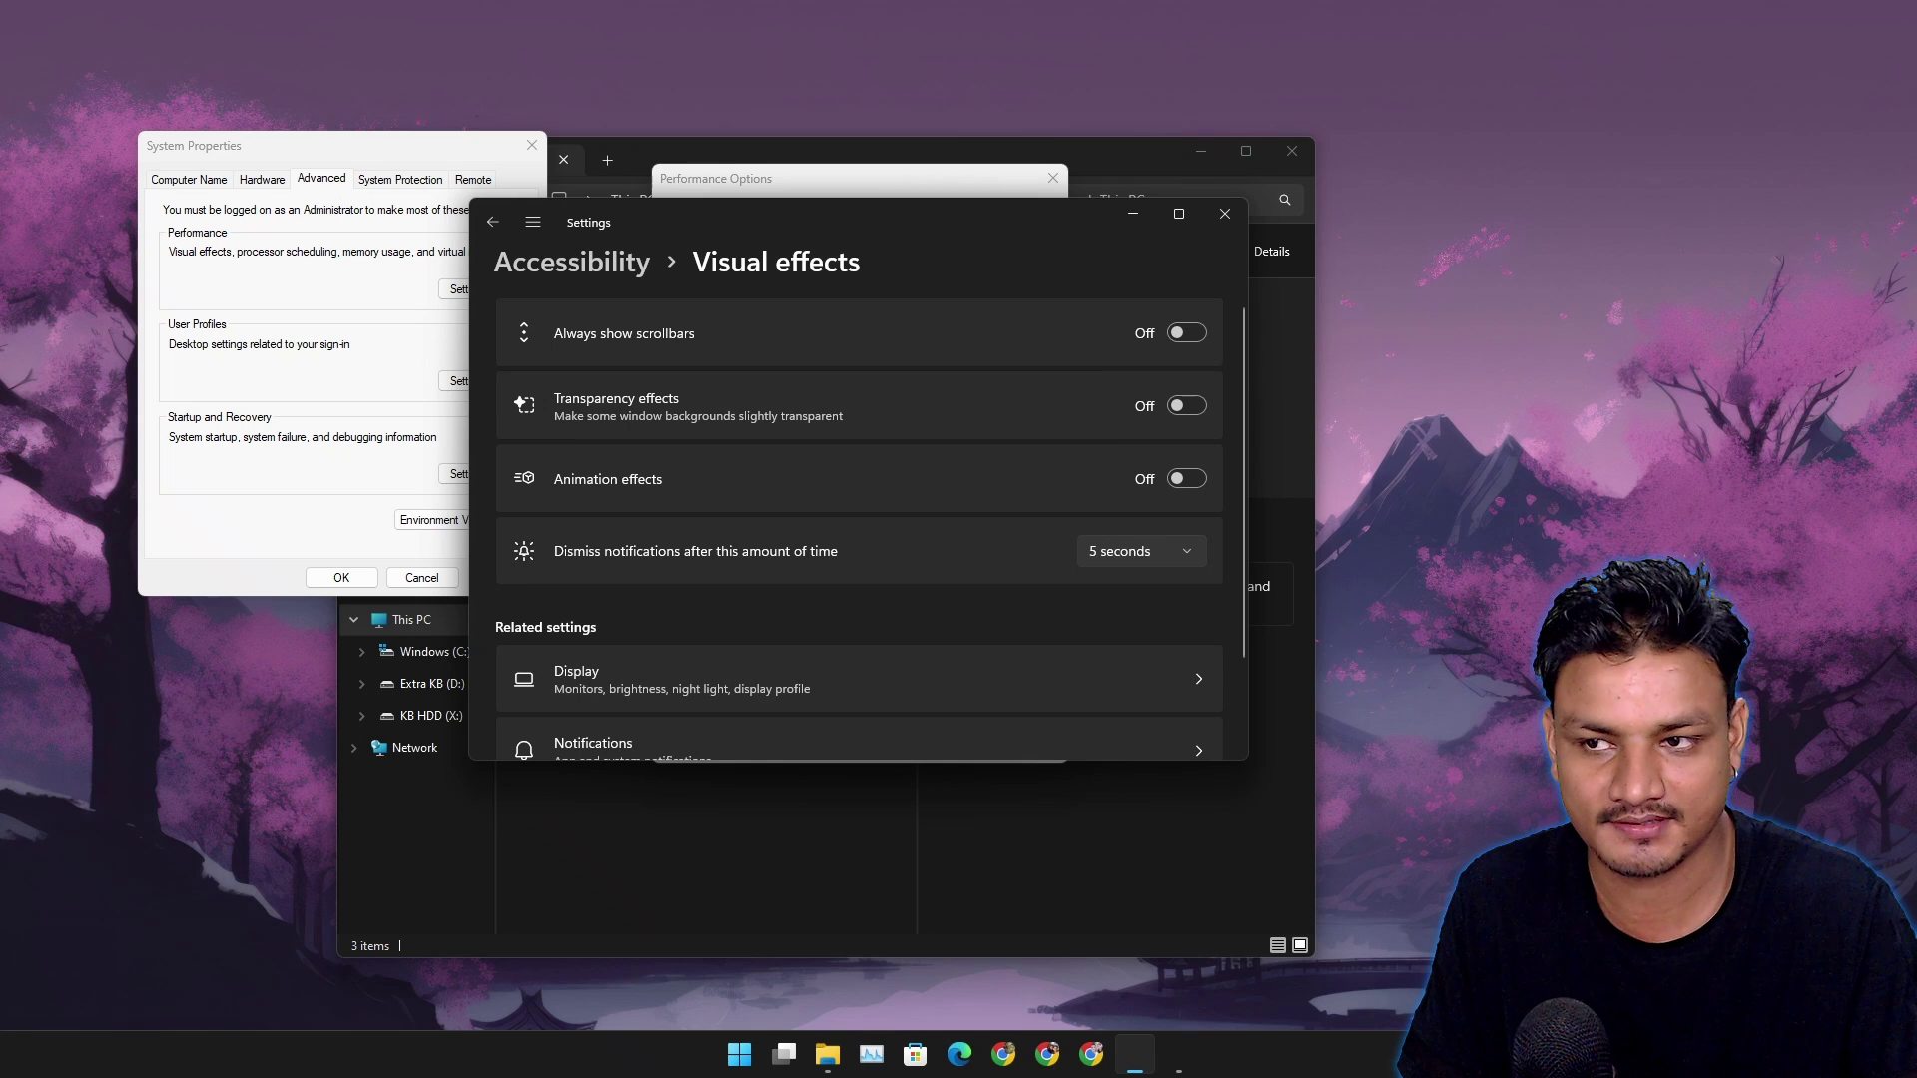
{"action": "key", "text": "alt+Tab"}
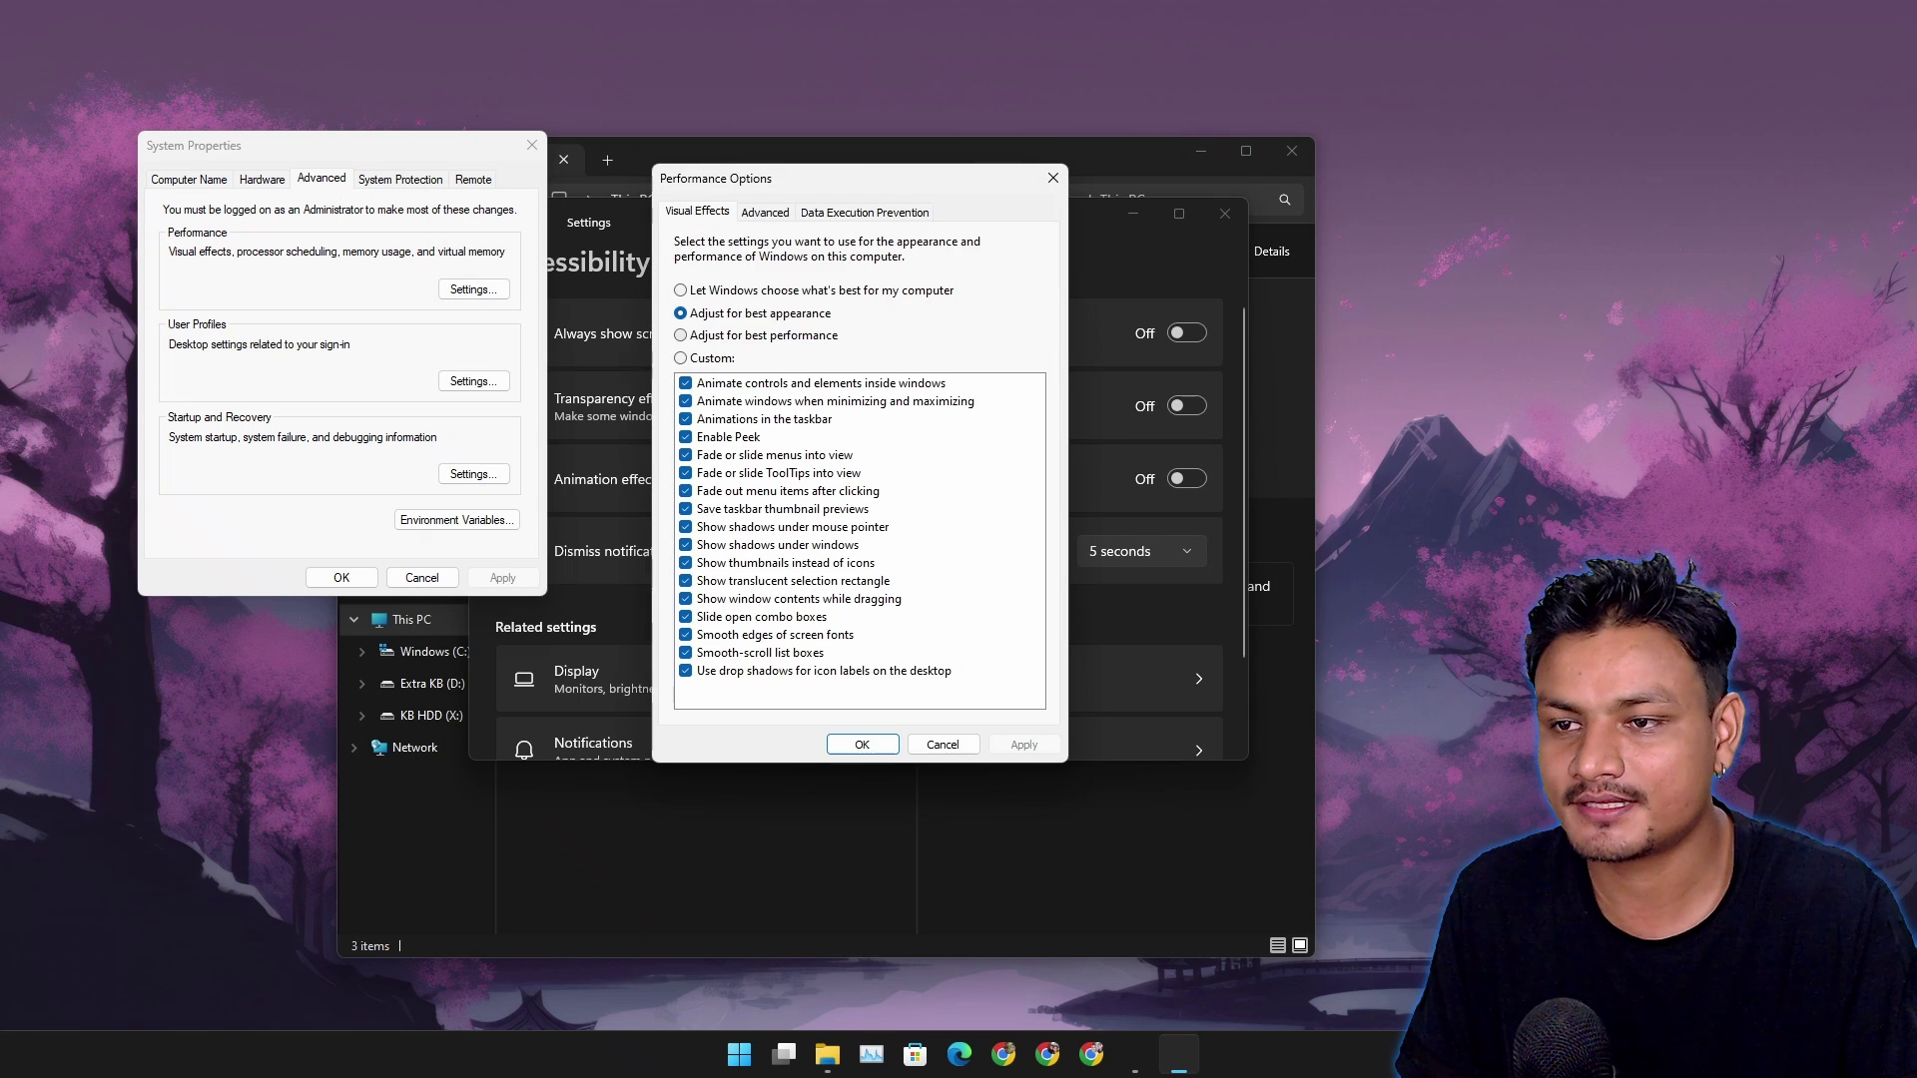
Apply "Adjust for best performance" in Performance Options, reopen the dialog and switch back to "Adjust for best appearance".
{"action": "left_click", "coordinate": [680, 336]}
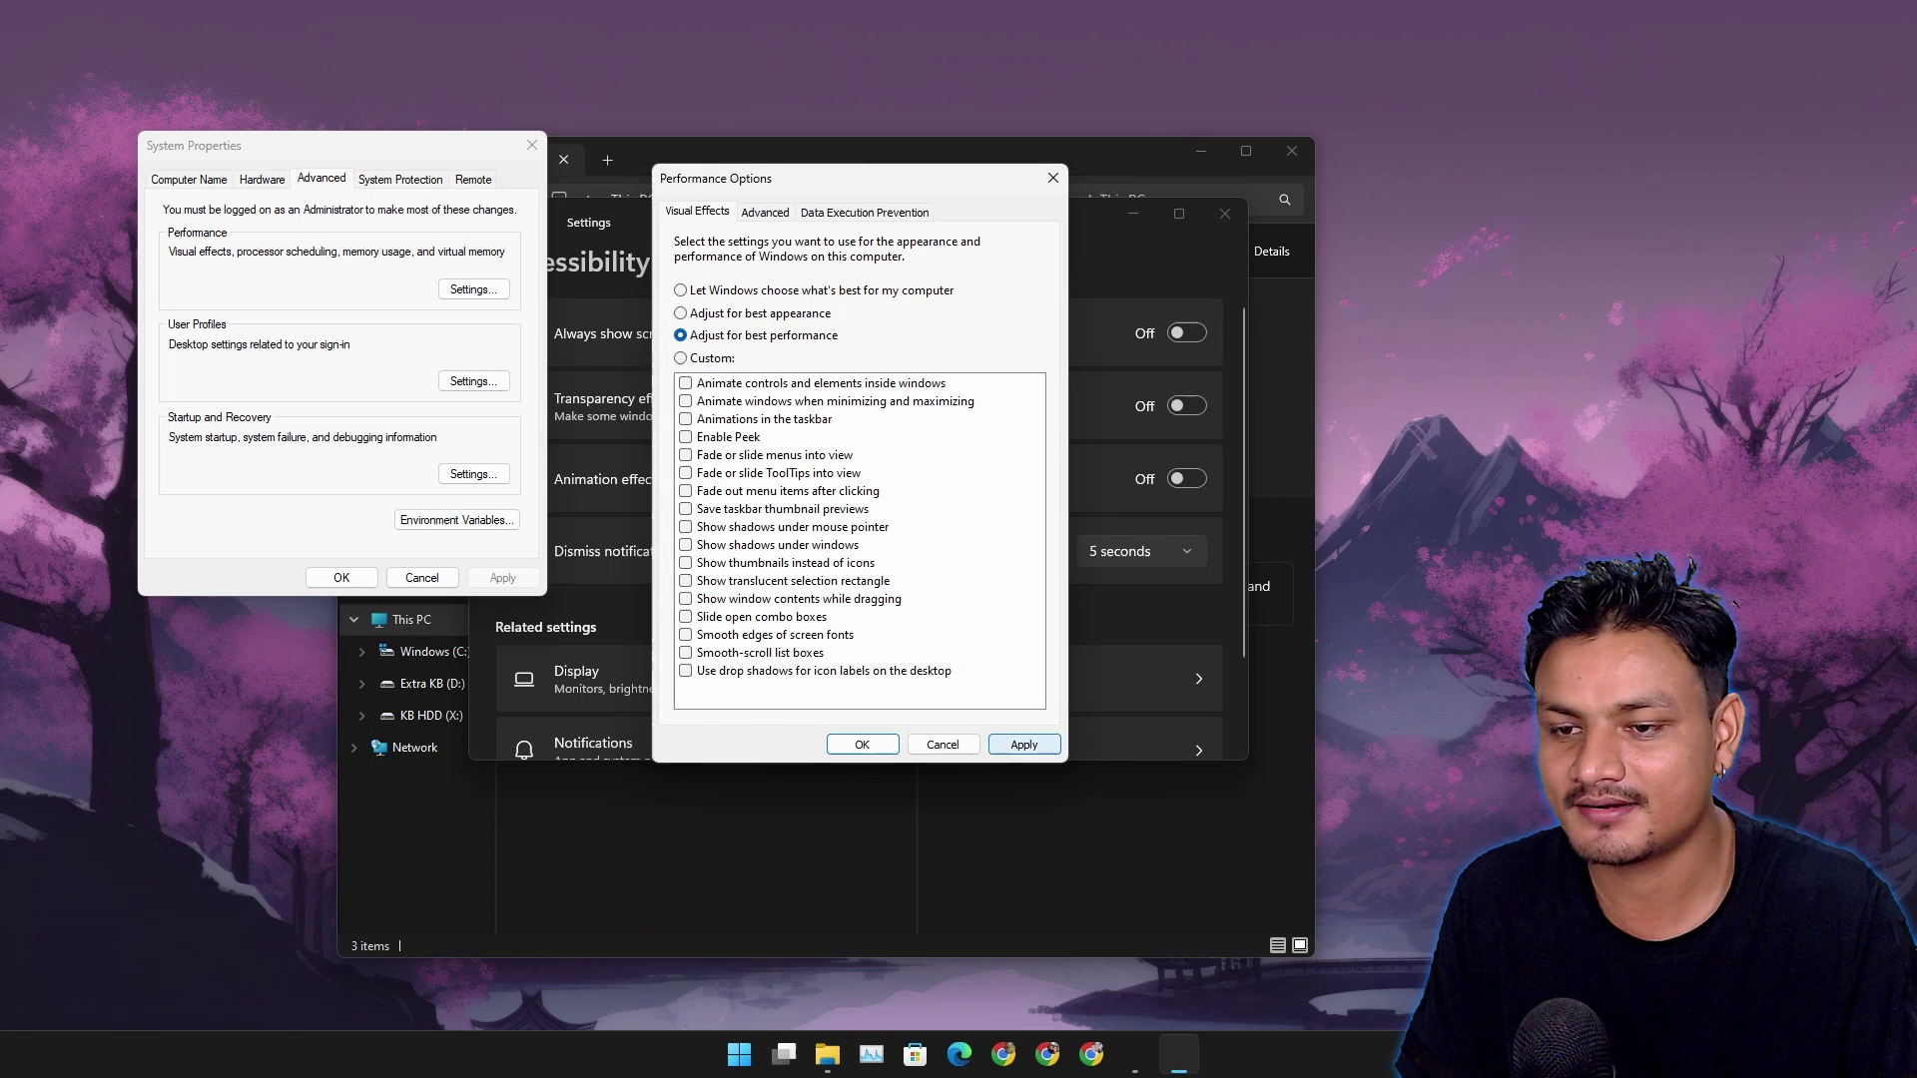
{"action": "left_click", "coordinate": [1024, 744]}
{"action": "left_click", "coordinate": [862, 745]}
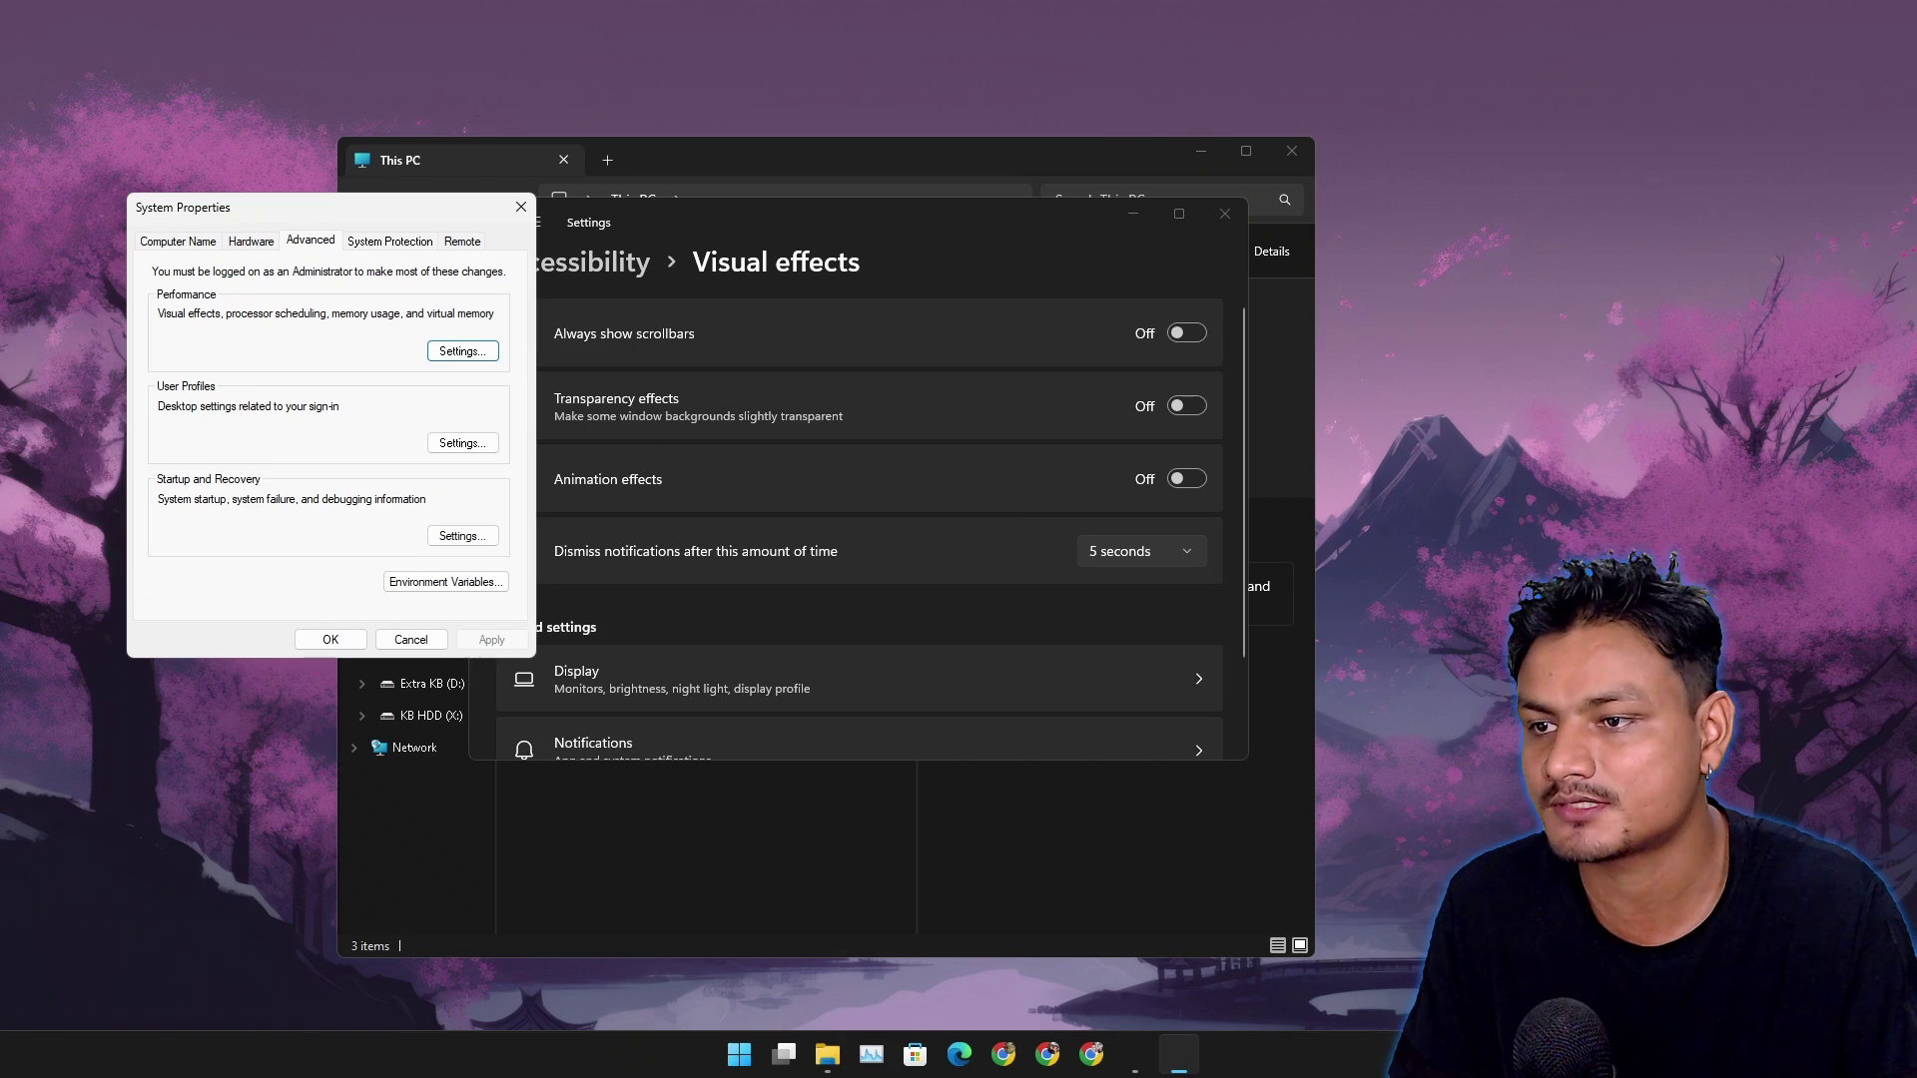
{"action": "left_click", "coordinate": [462, 351]}
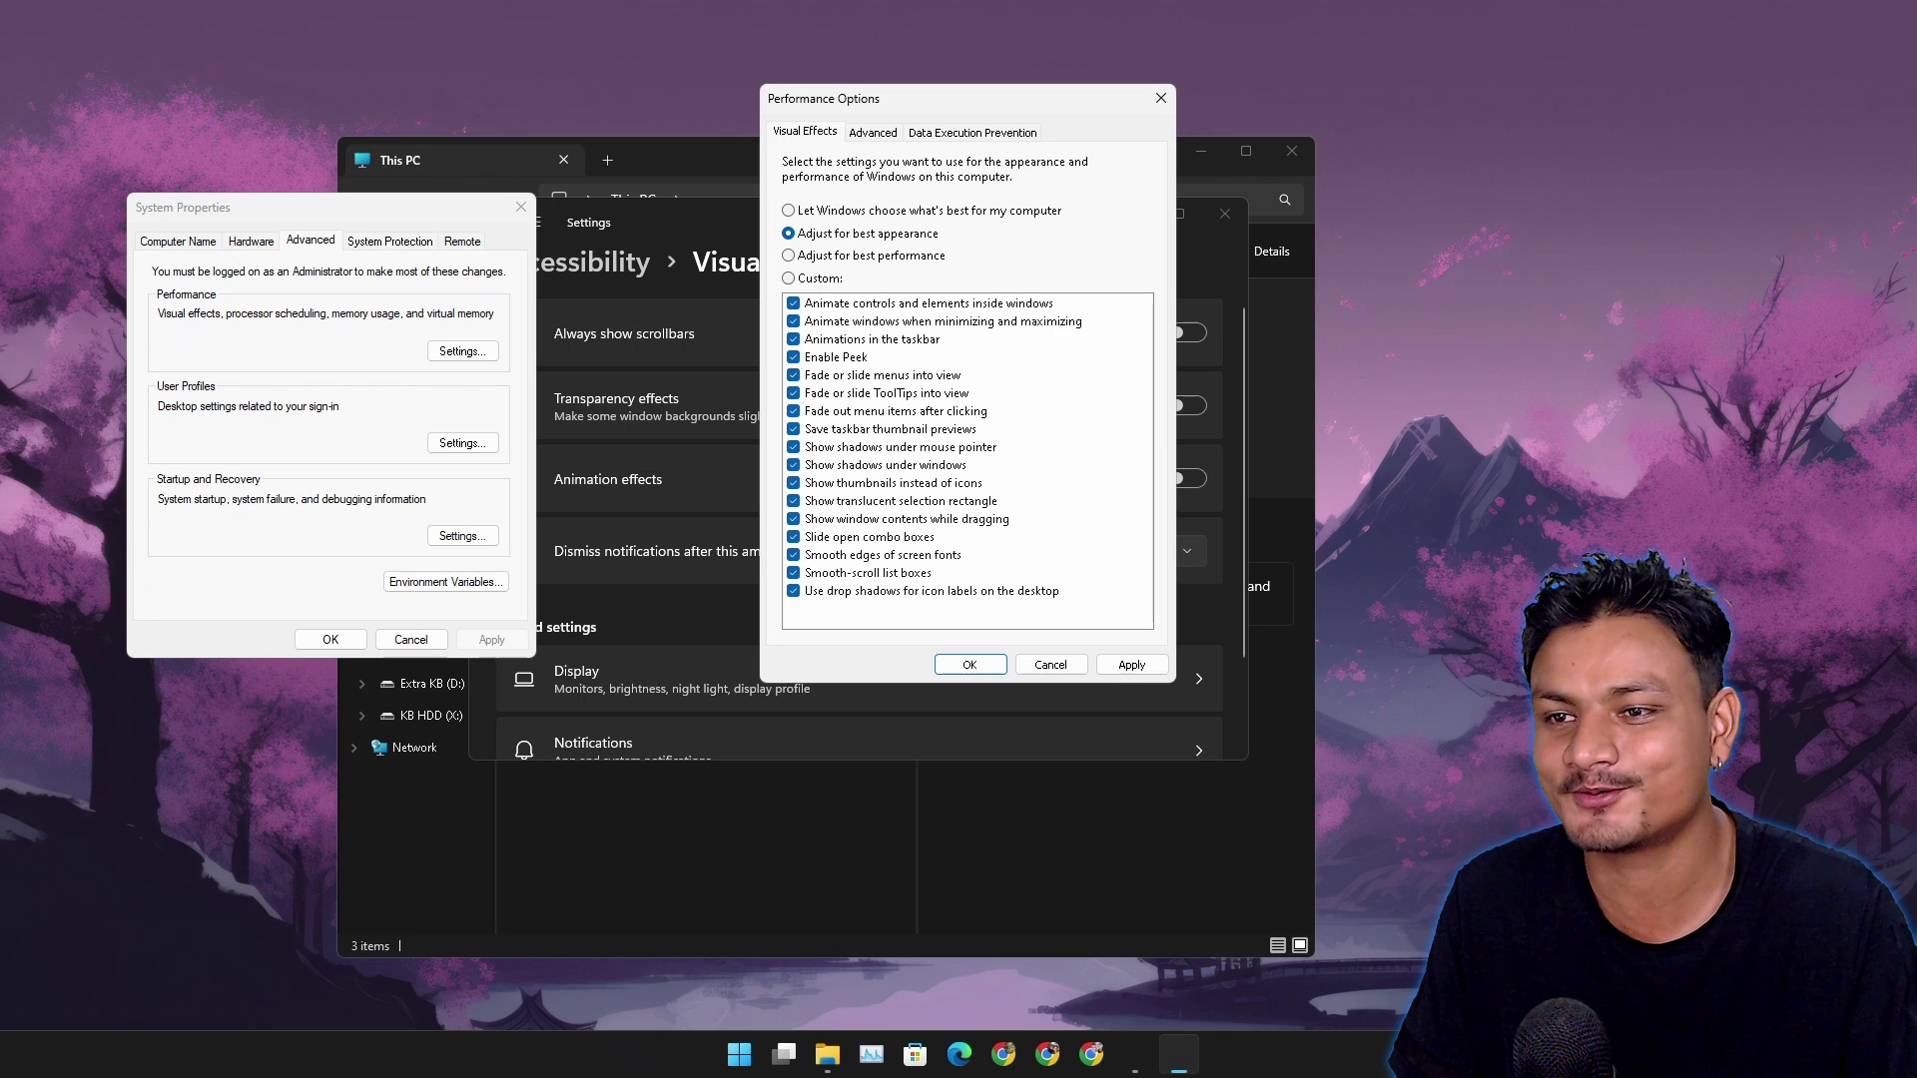
{"action": "left_click", "coordinate": [1132, 664]}
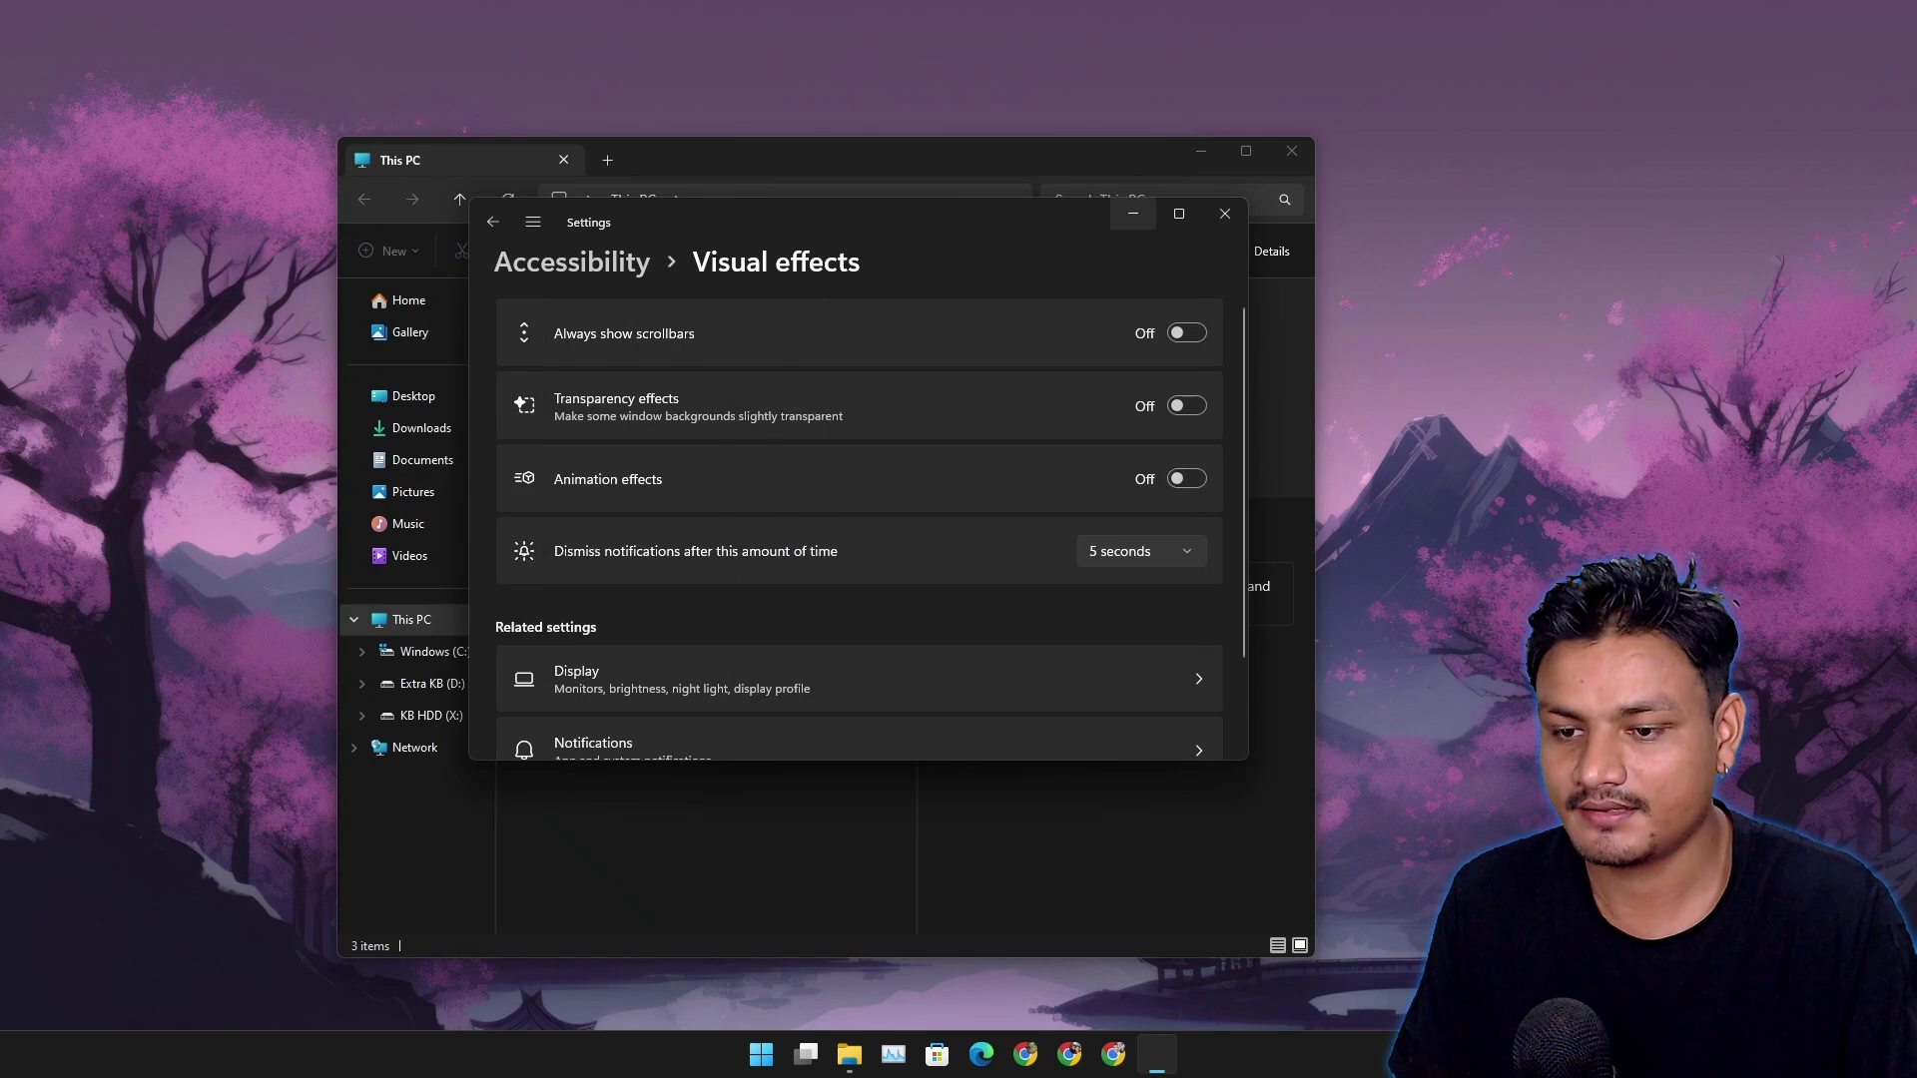
Minimize Settings, and open and close Task Manager and the Start menu to check how quickly they respond.
{"action": "left_click", "coordinate": [1133, 213]}
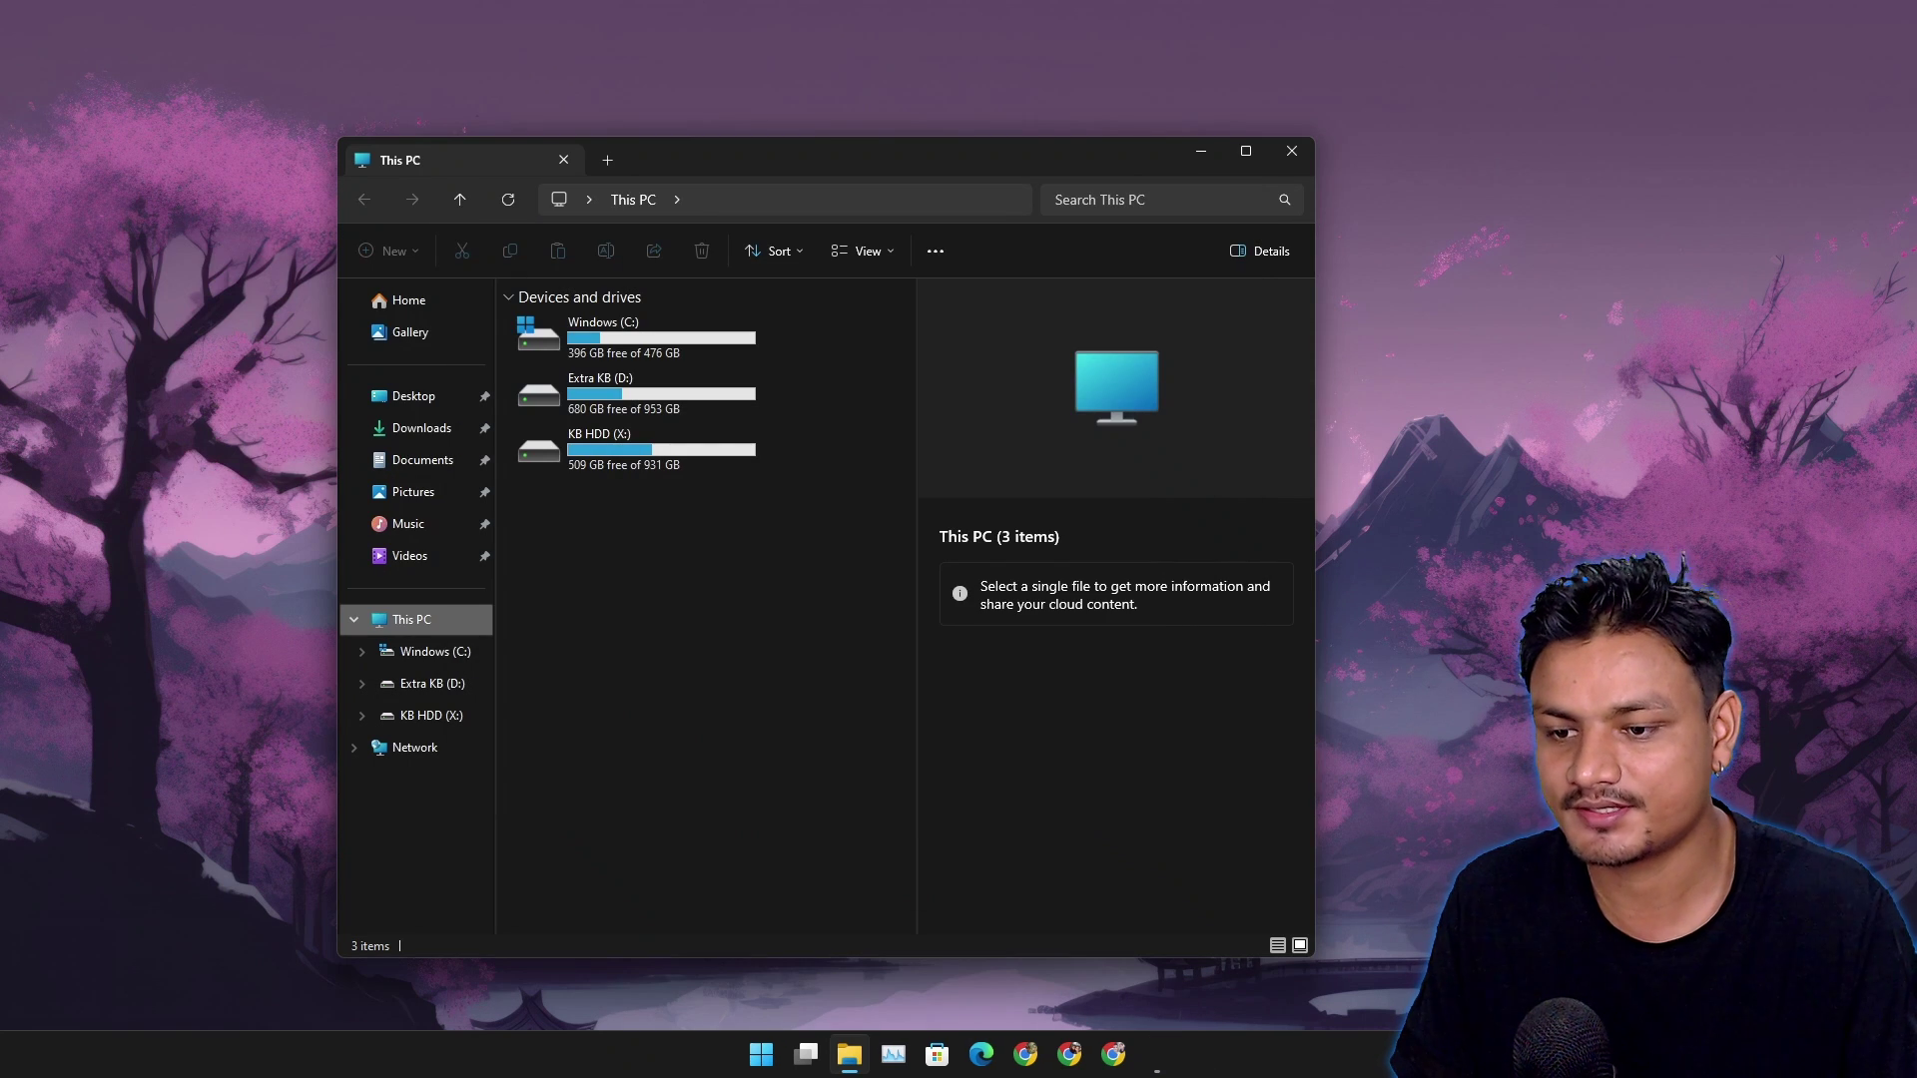
{"action": "left_click", "coordinate": [894, 1055]}
{"action": "key", "text": "ctrl+shift+Escape"}
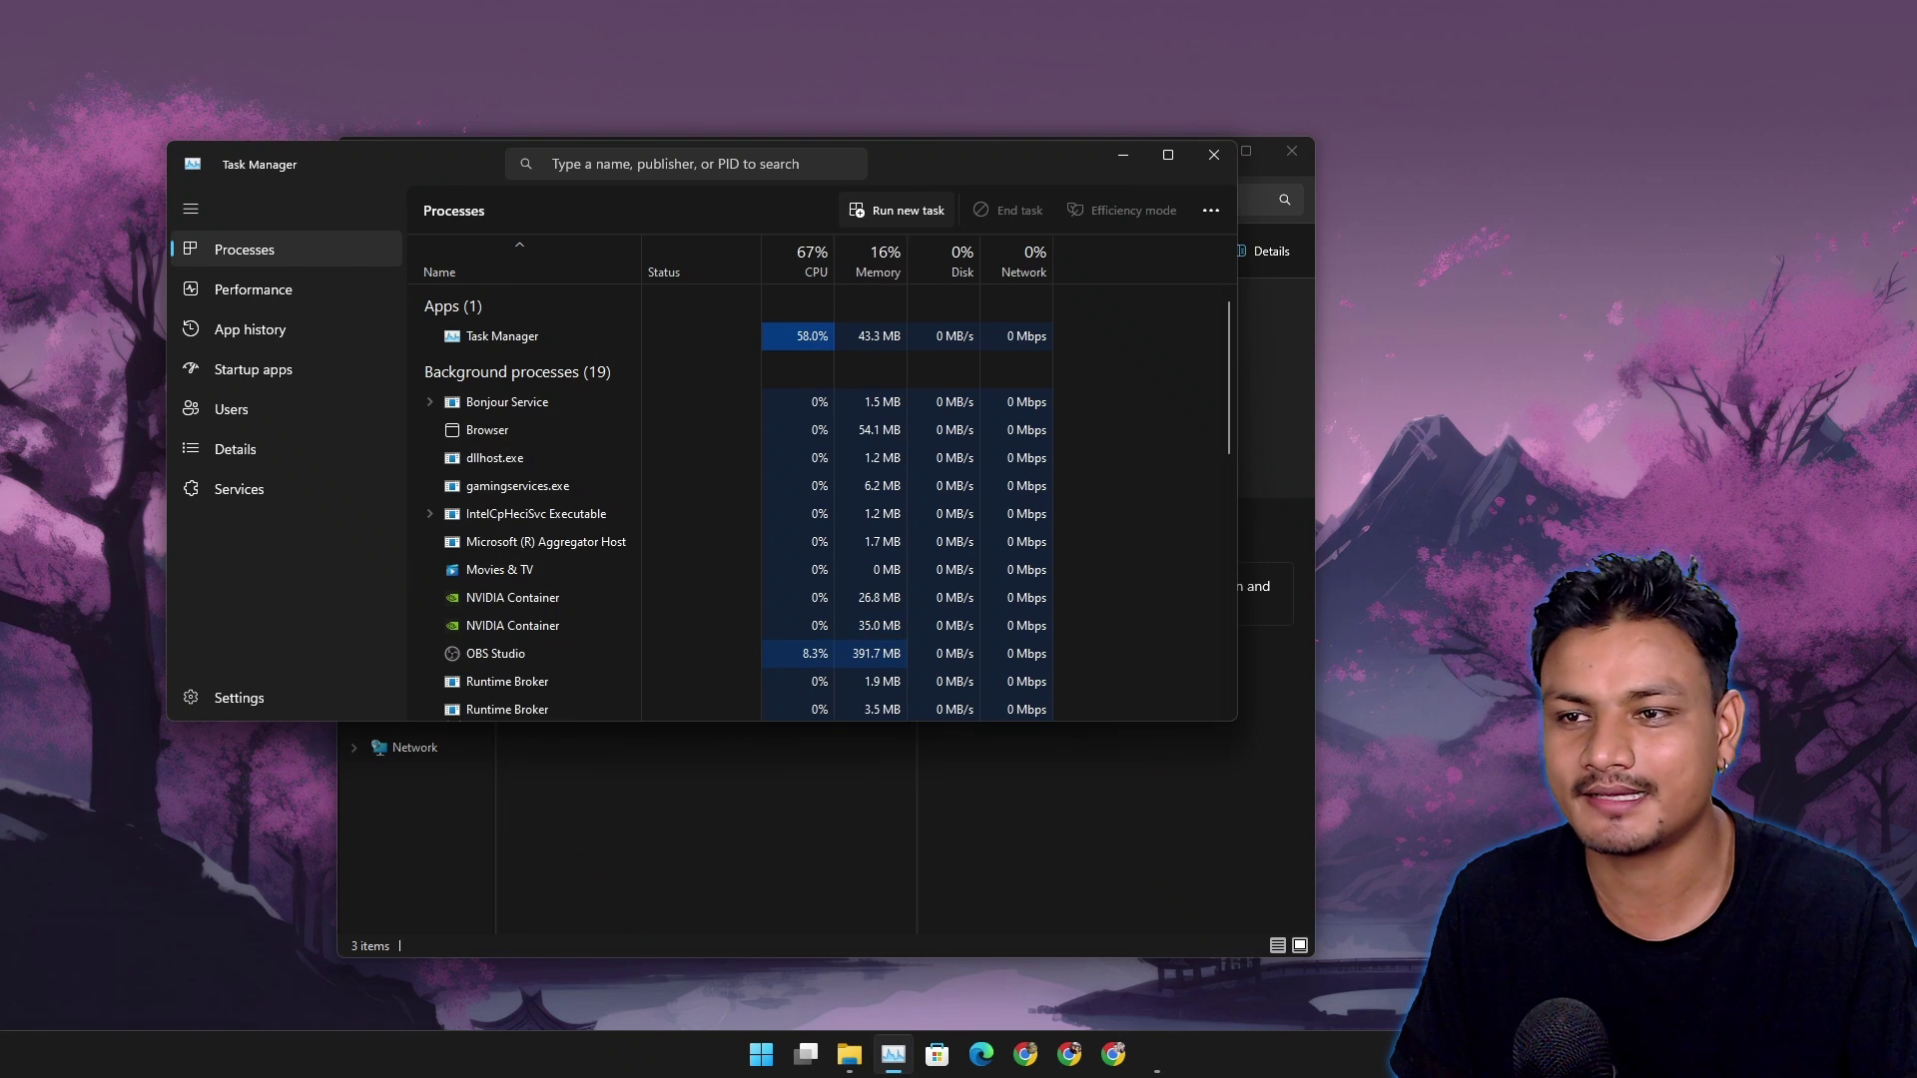
{"action": "left_click", "coordinate": [1212, 152]}
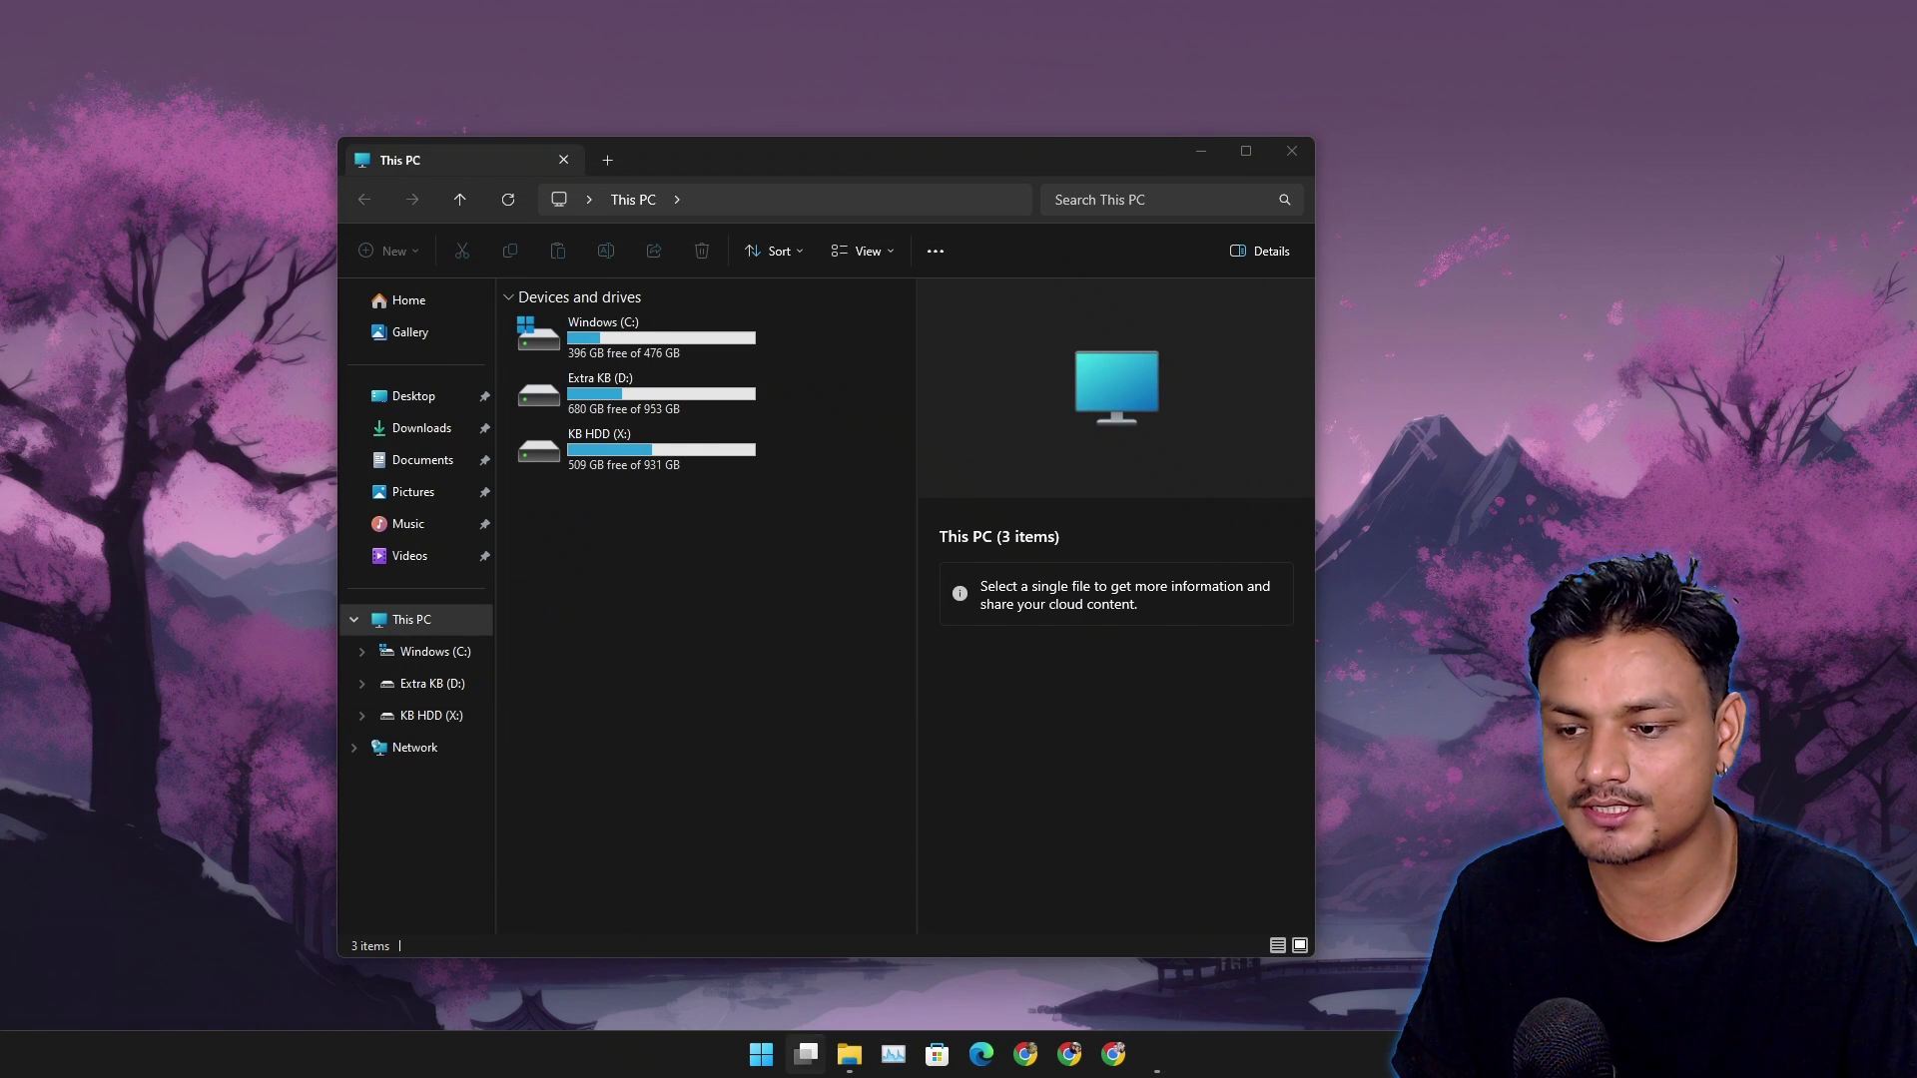
{"action": "left_click", "coordinate": [761, 1054]}
{"action": "left_click", "coordinate": [760, 1054]}
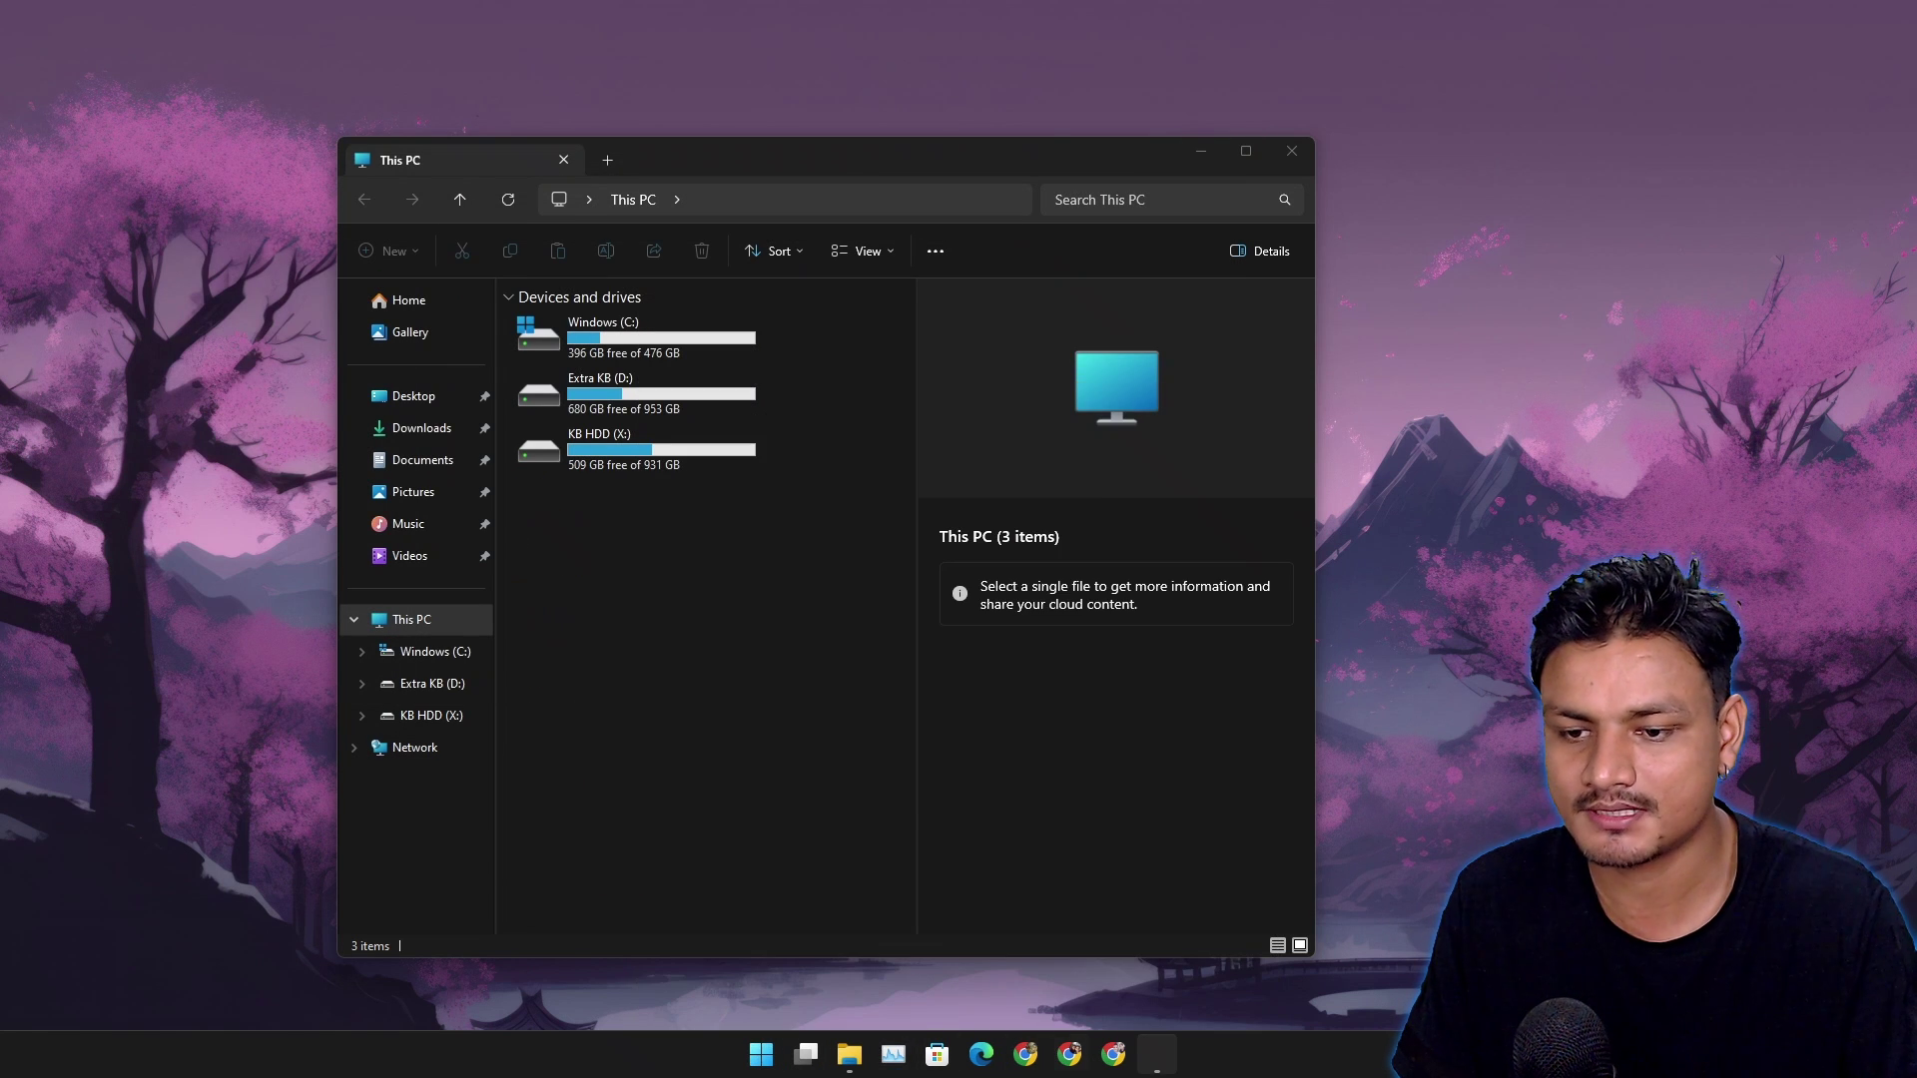
Restore the Settings visual effects page and turn on both transparency effects and animation effects.
{"action": "left_click", "coordinate": [1155, 1054]}
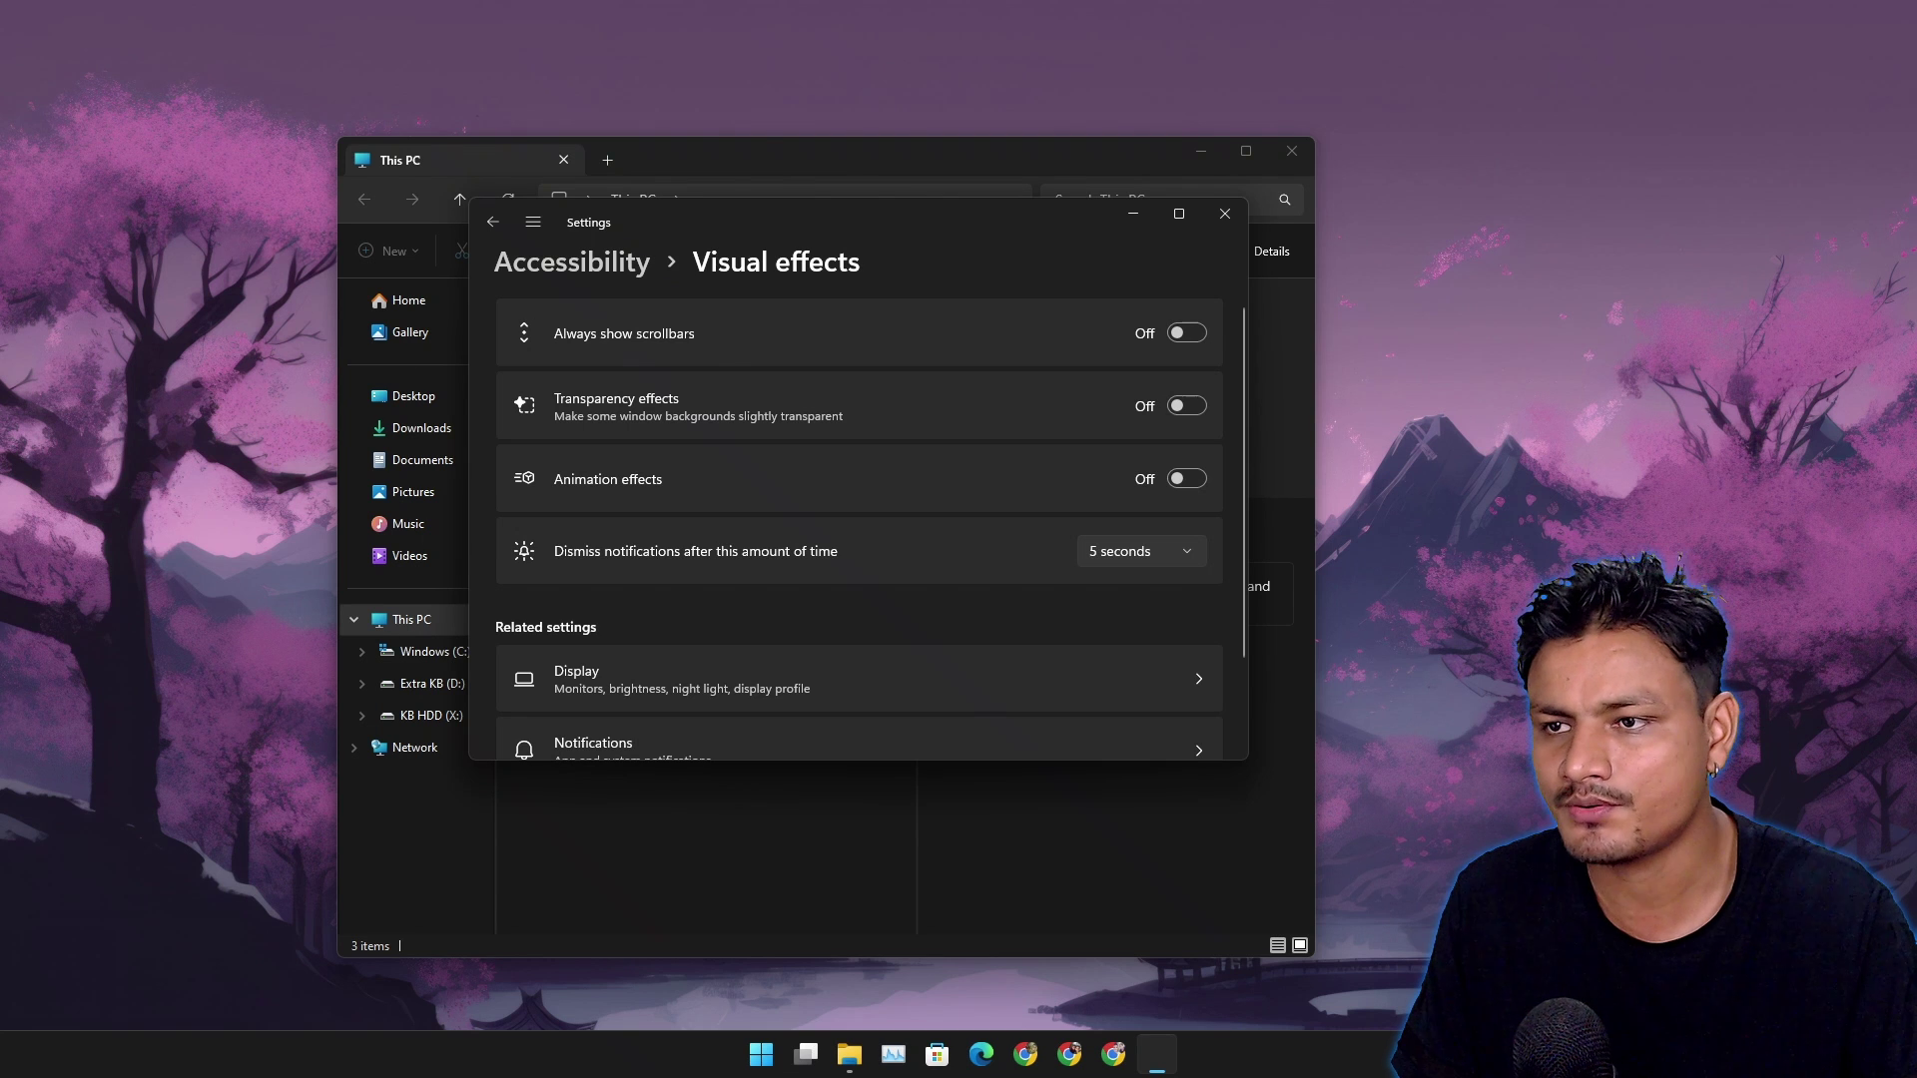
{"action": "left_click", "coordinate": [1186, 405]}
{"action": "left_click", "coordinate": [1186, 479]}
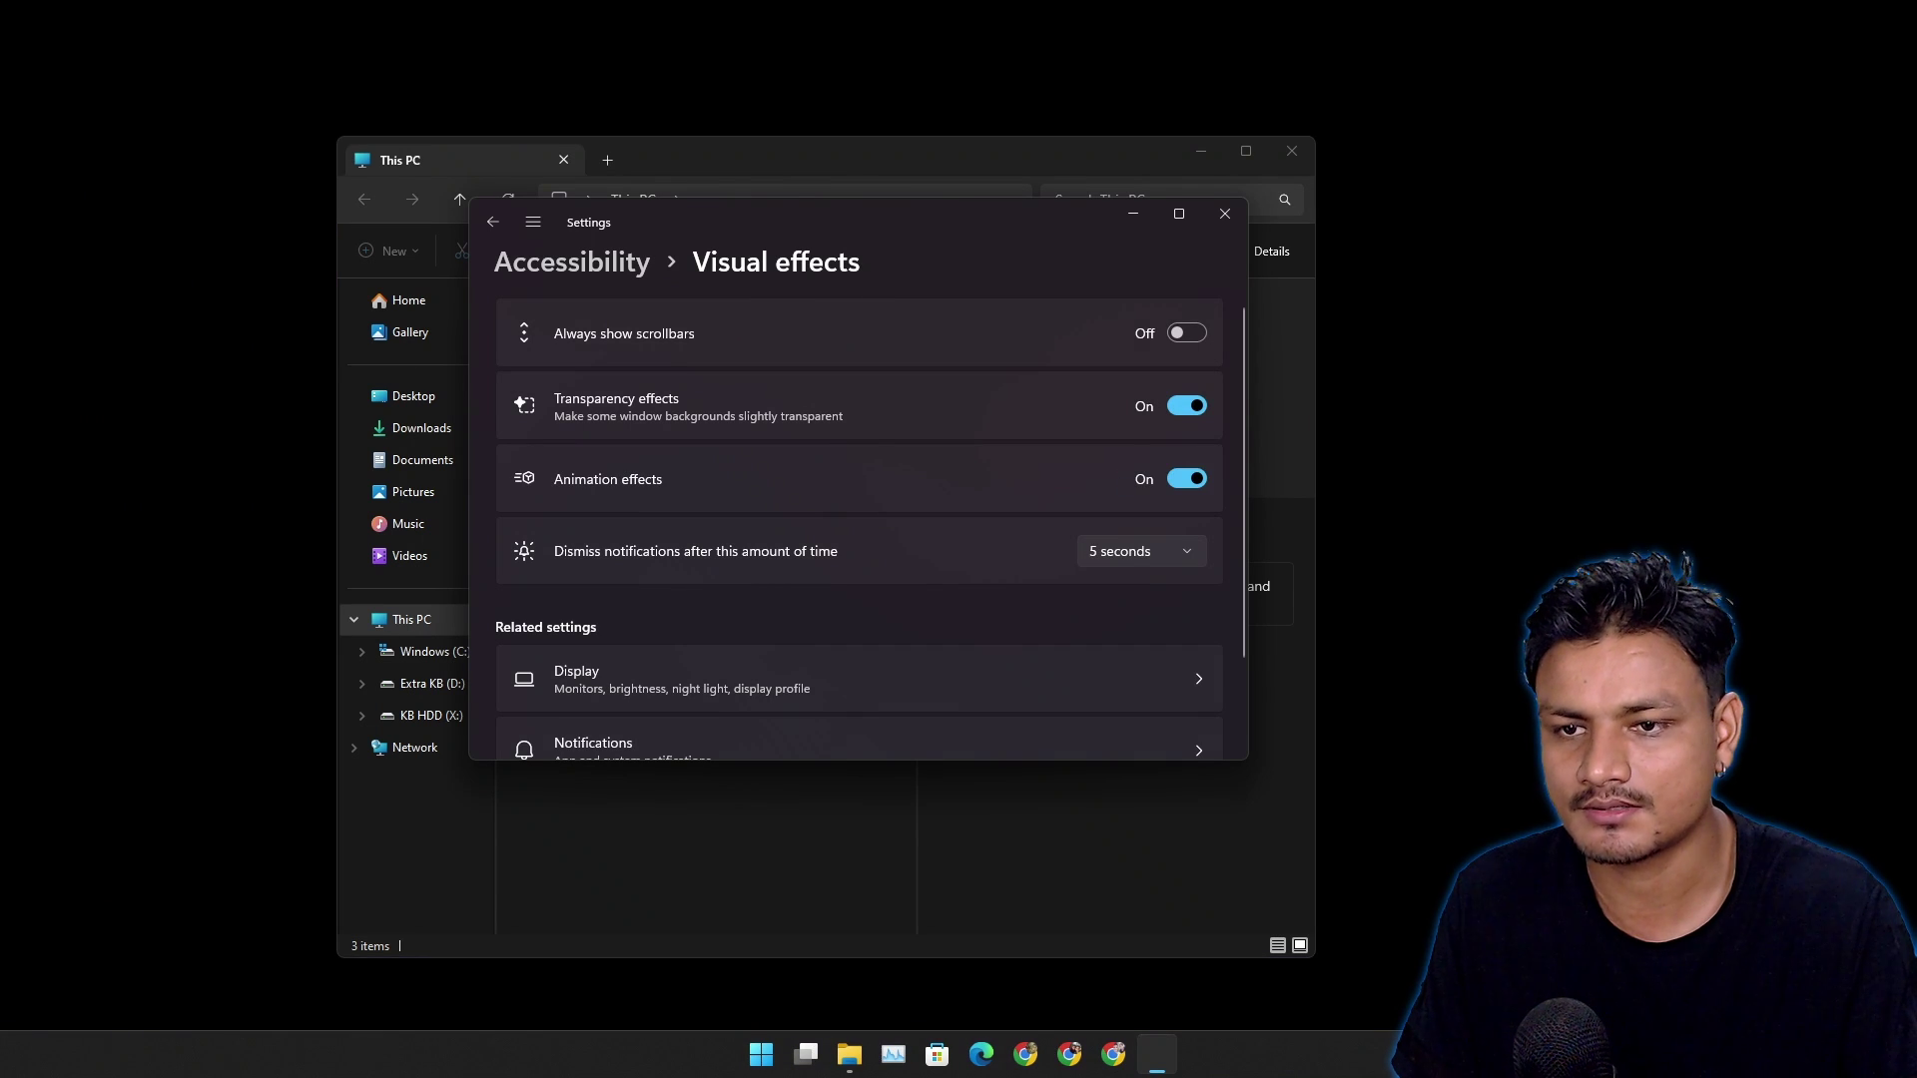
Browse the desktop's context menu view options, and open and close the Start menu repeatedly to check its animation.
{"action": "right_click", "coordinate": [1468, 245]}
{"action": "mouse_move", "coordinate": [1527, 261]}
{"action": "left_click", "coordinate": [1754, 398]}
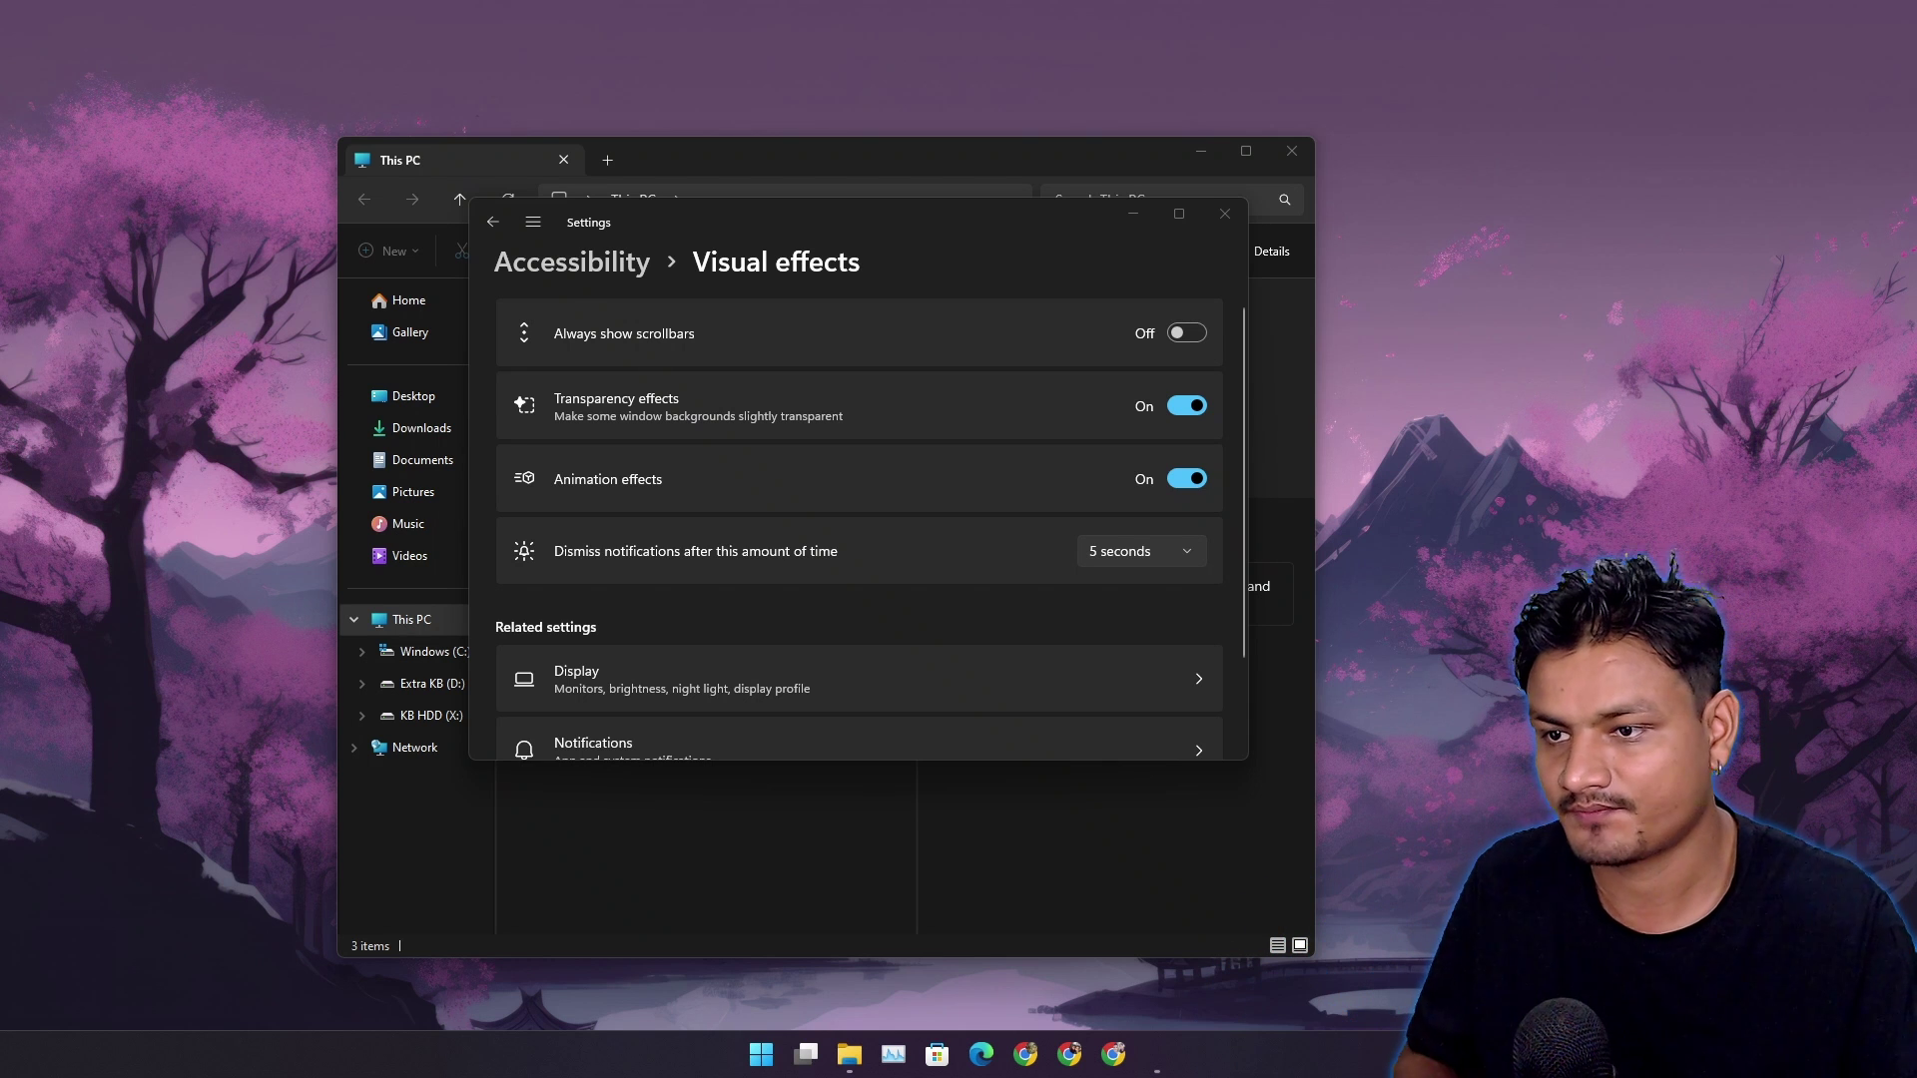
{"action": "key", "text": "super"}
{"action": "key", "text": "super"}
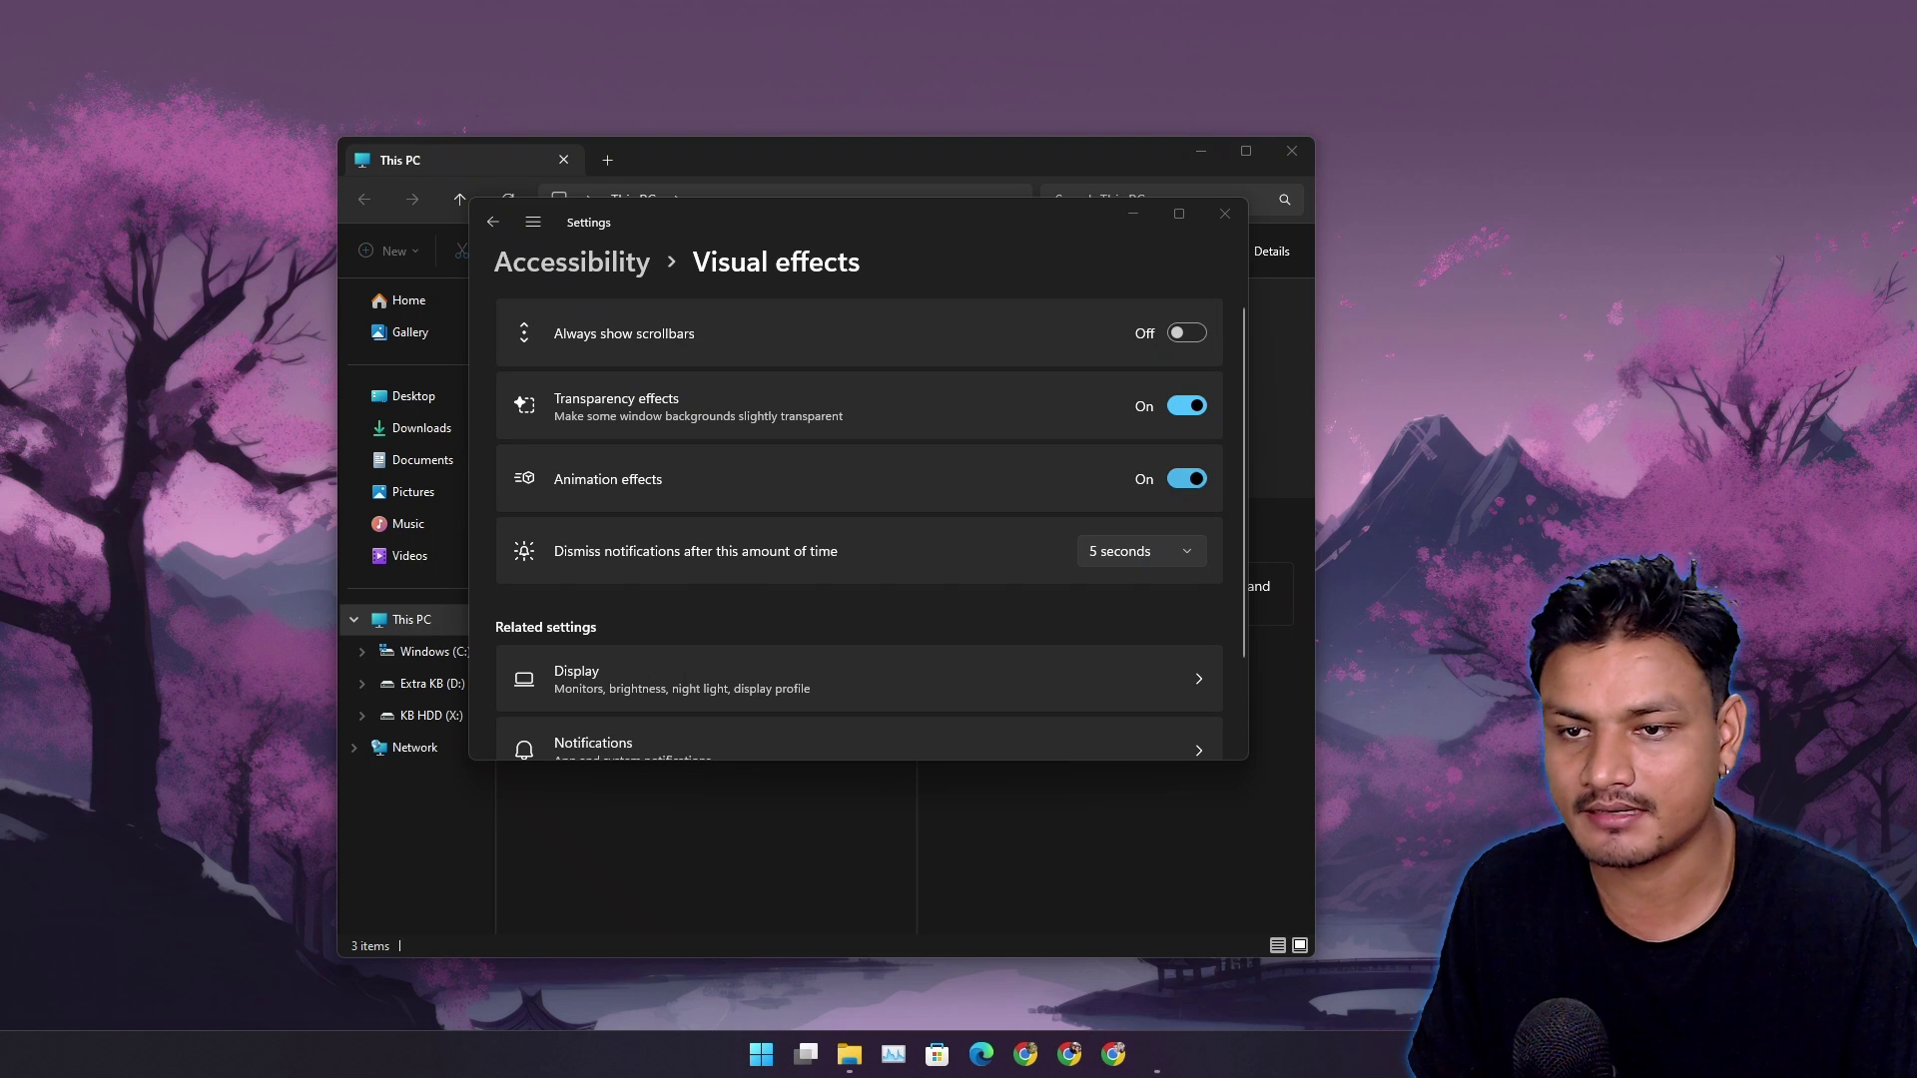
{"action": "key", "text": "super"}
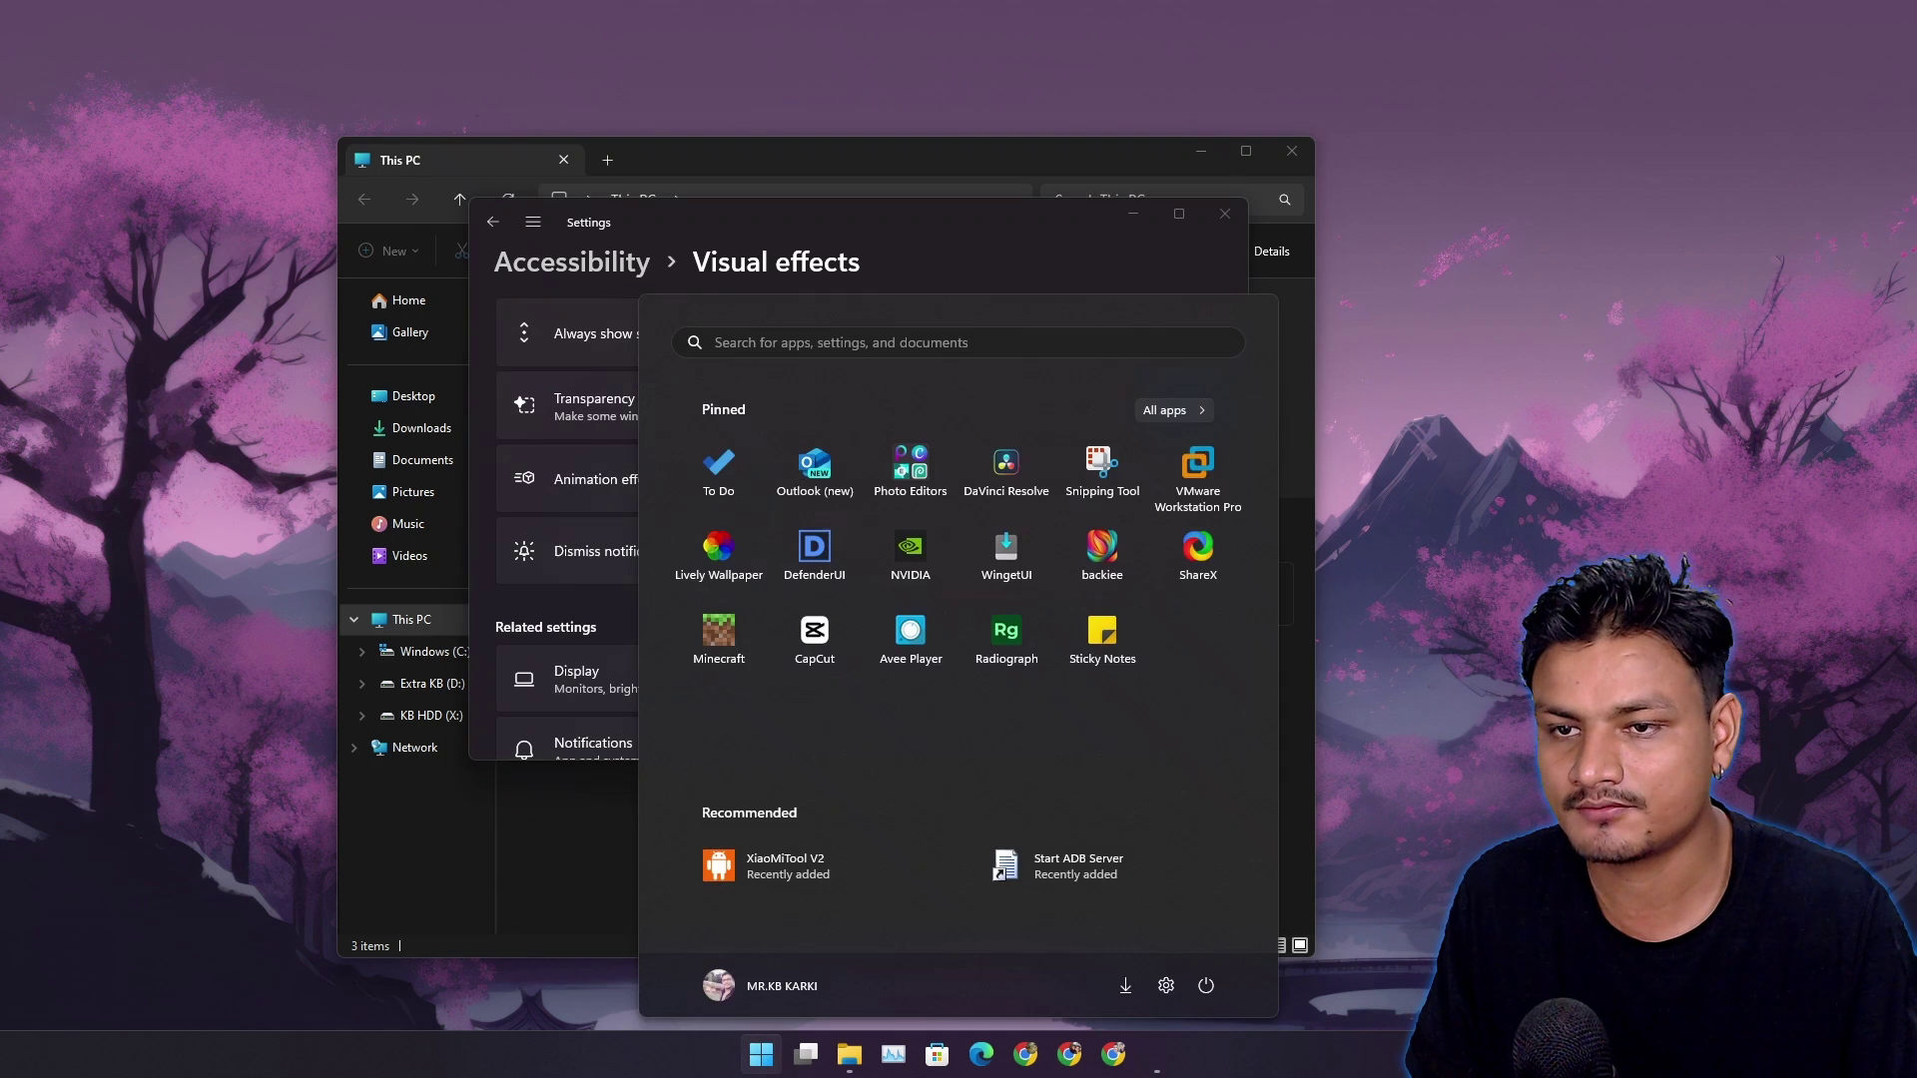
{"action": "key", "text": "super"}
{"action": "key", "text": "super"}
{"action": "key", "text": "super"}
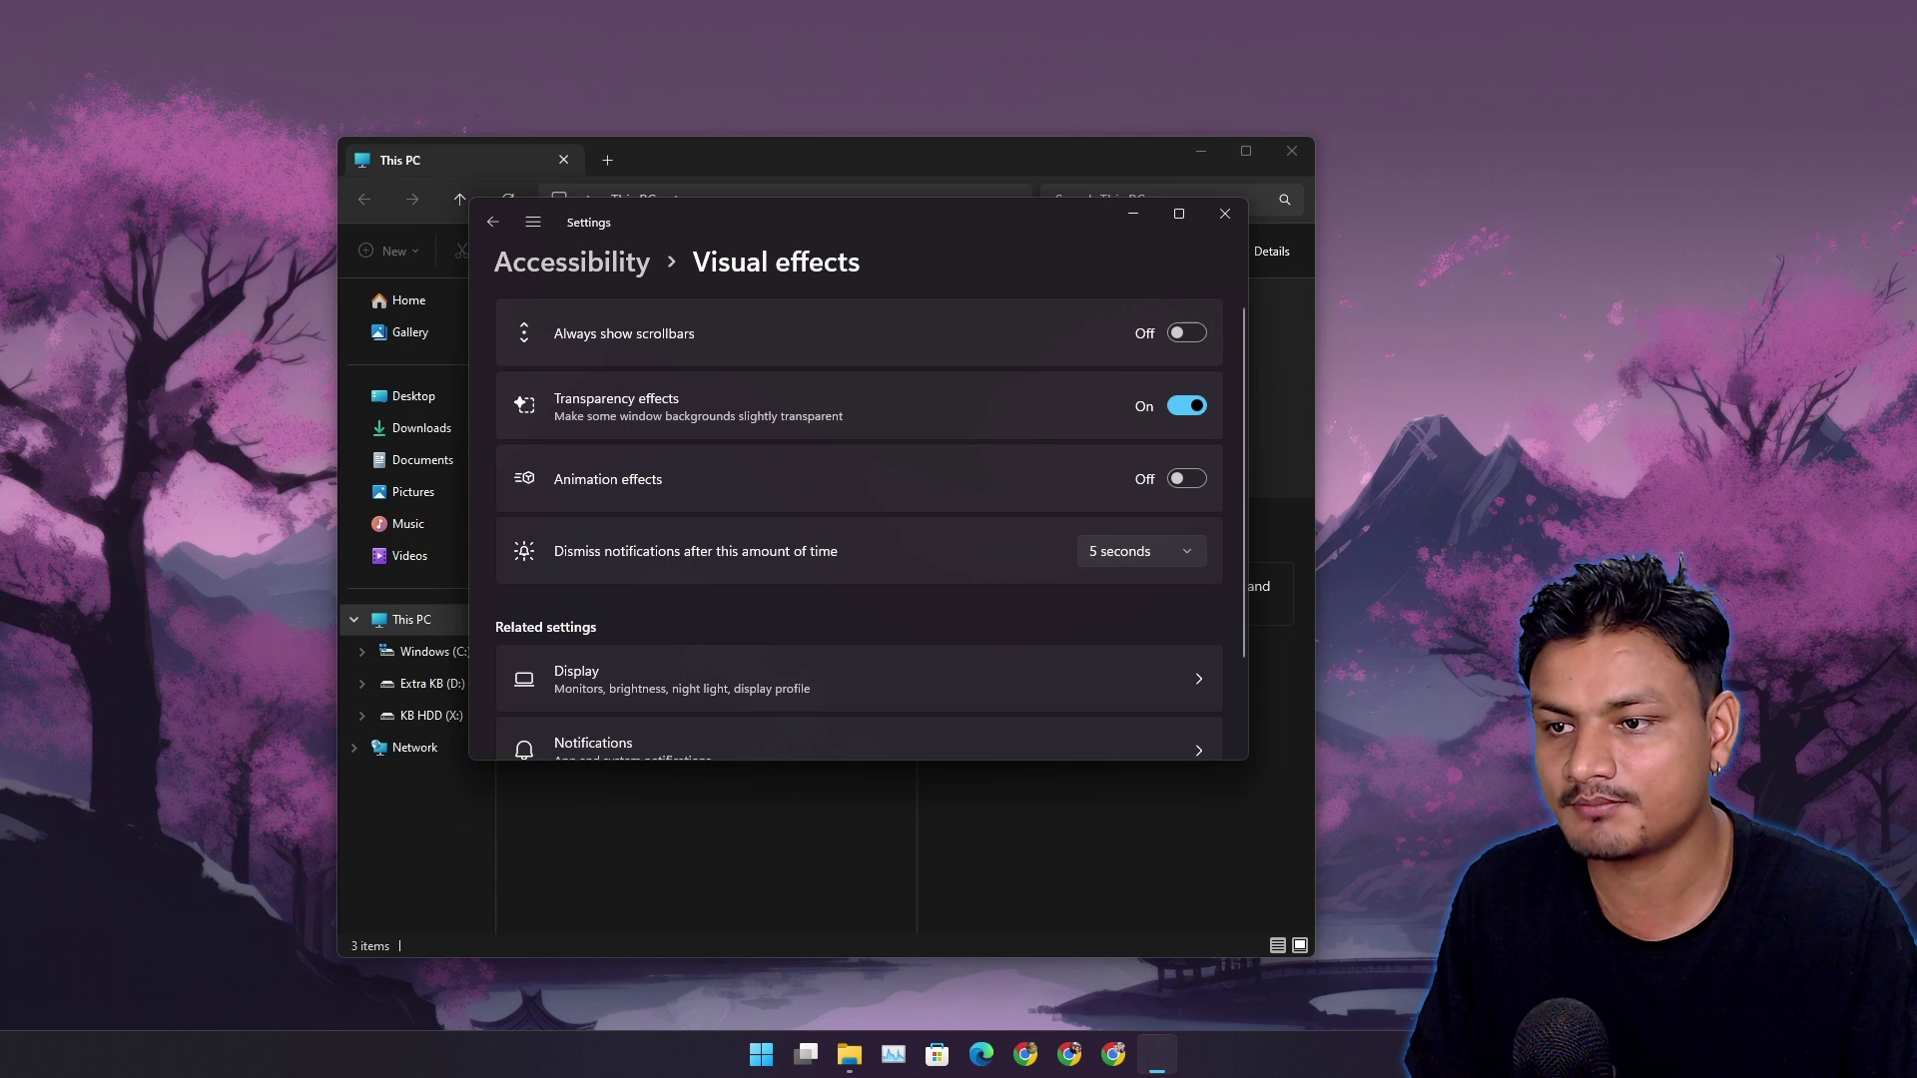
Open the Performance Options dialog via This PC's properties and the advanced system settings.
{"action": "right_click", "coordinate": [399, 619]}
{"action": "left_click", "coordinate": [449, 979]}
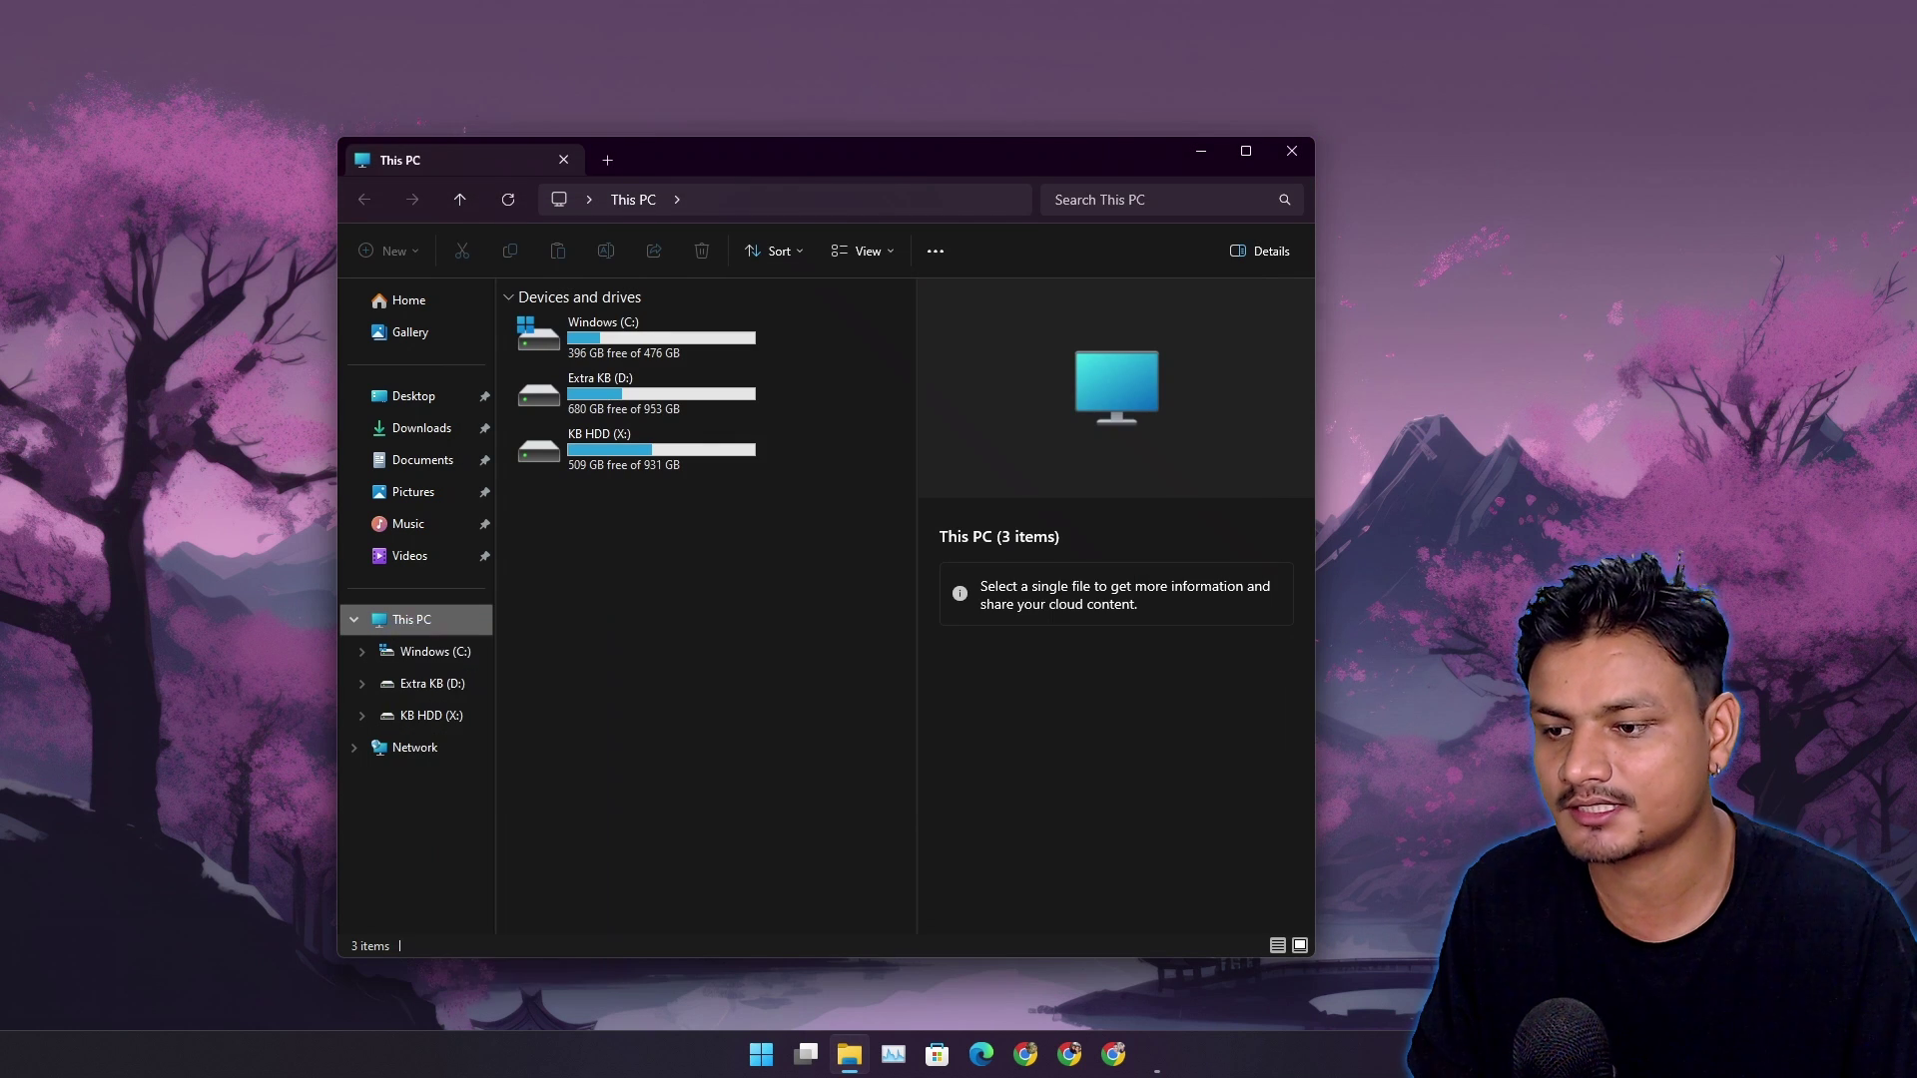
{"action": "scroll", "coordinate": [858, 499], "scroll_direction": "down", "scroll_amount": 2}
{"action": "left_click", "coordinate": [986, 519]}
{"action": "left_click", "coordinate": [499, 314]}
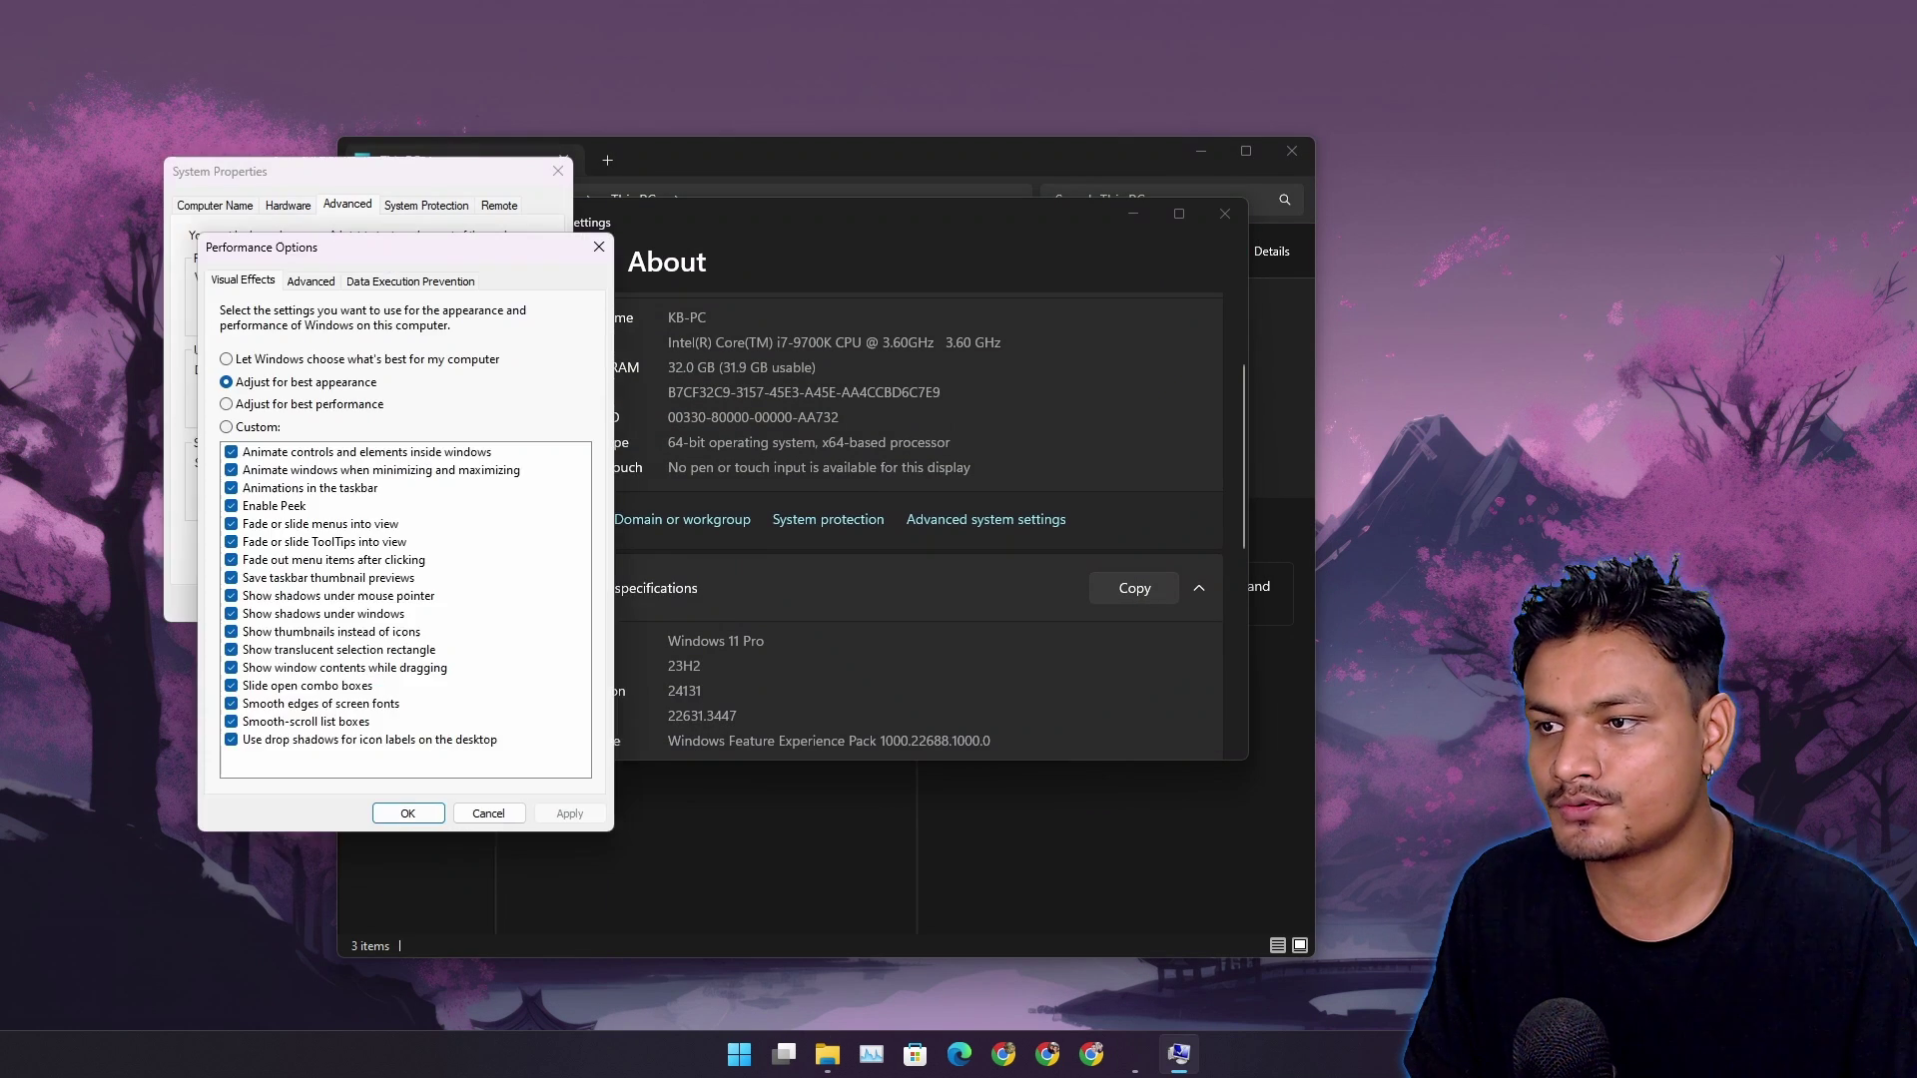
Apply "Adjust for best performance", and open and close the Start menu to test its effect.
{"action": "left_click", "coordinate": [250, 404]}
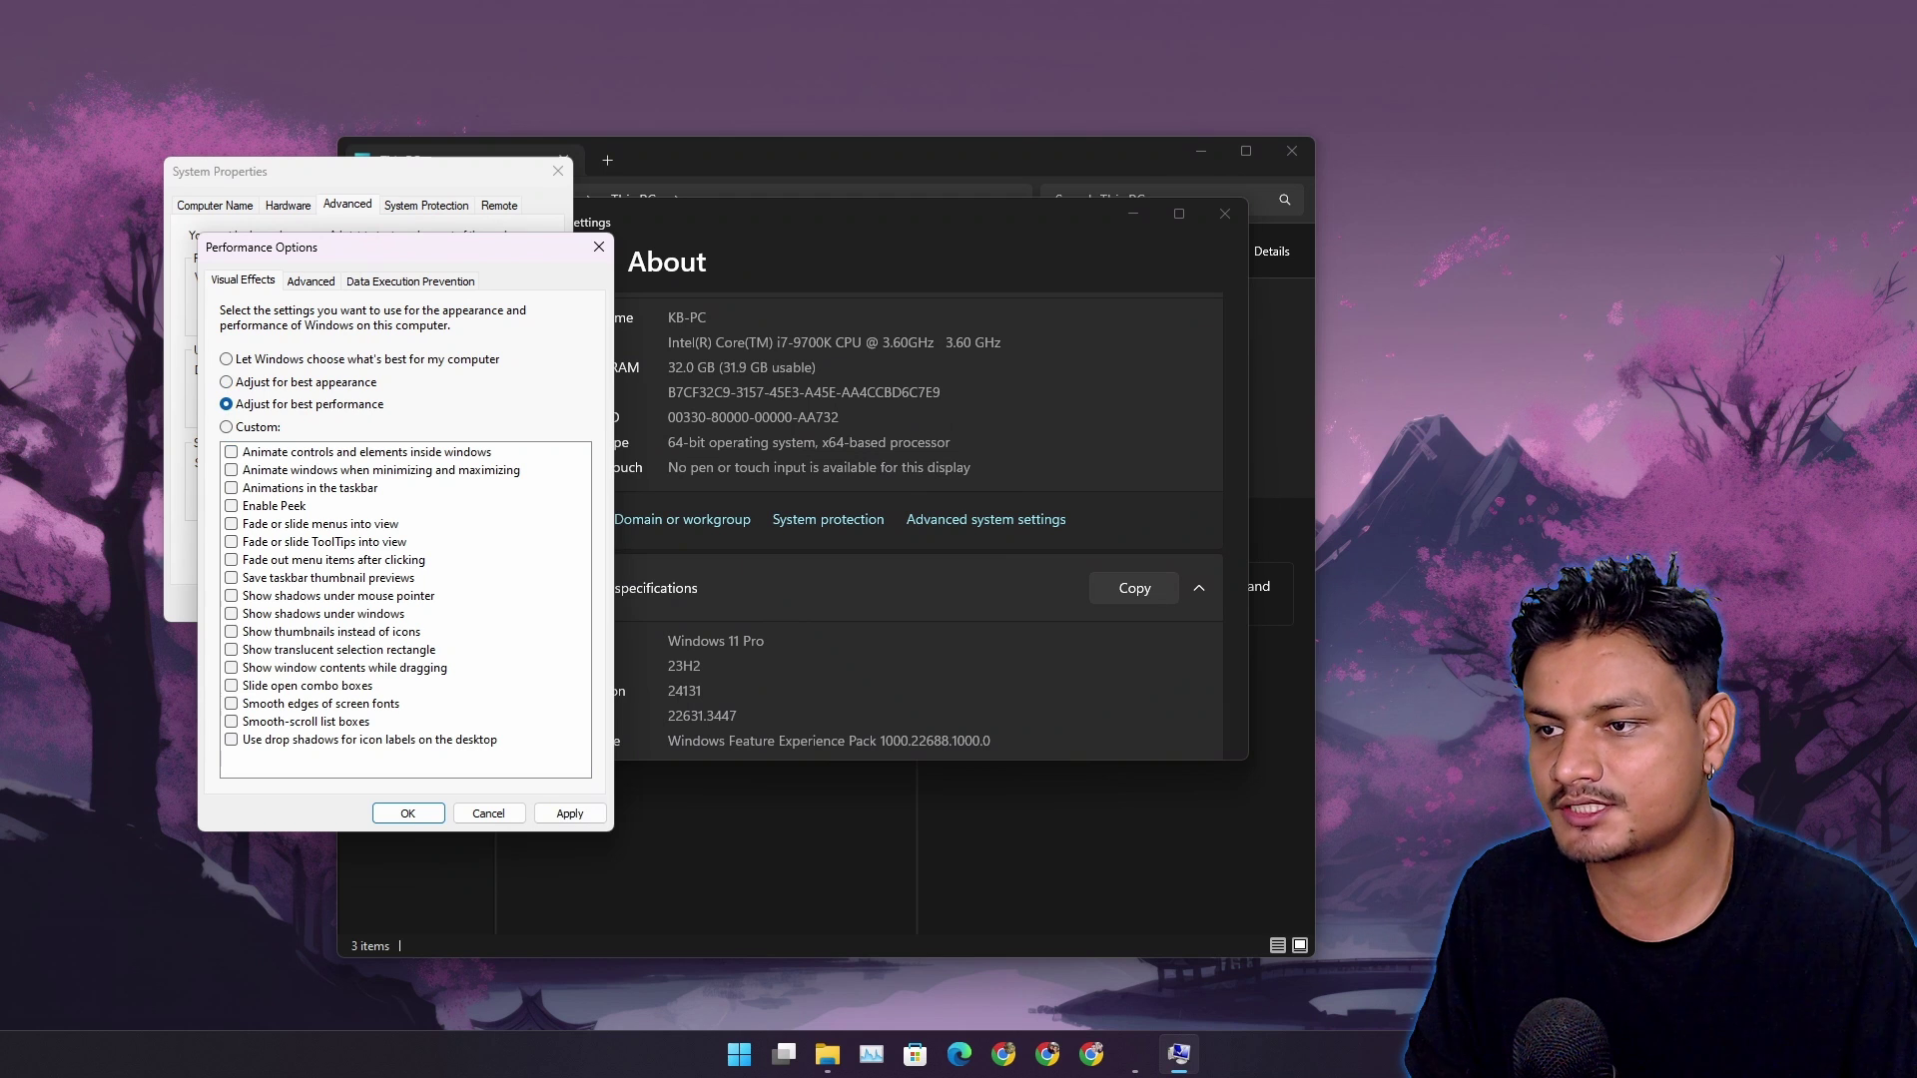
{"action": "left_click", "coordinate": [570, 814]}
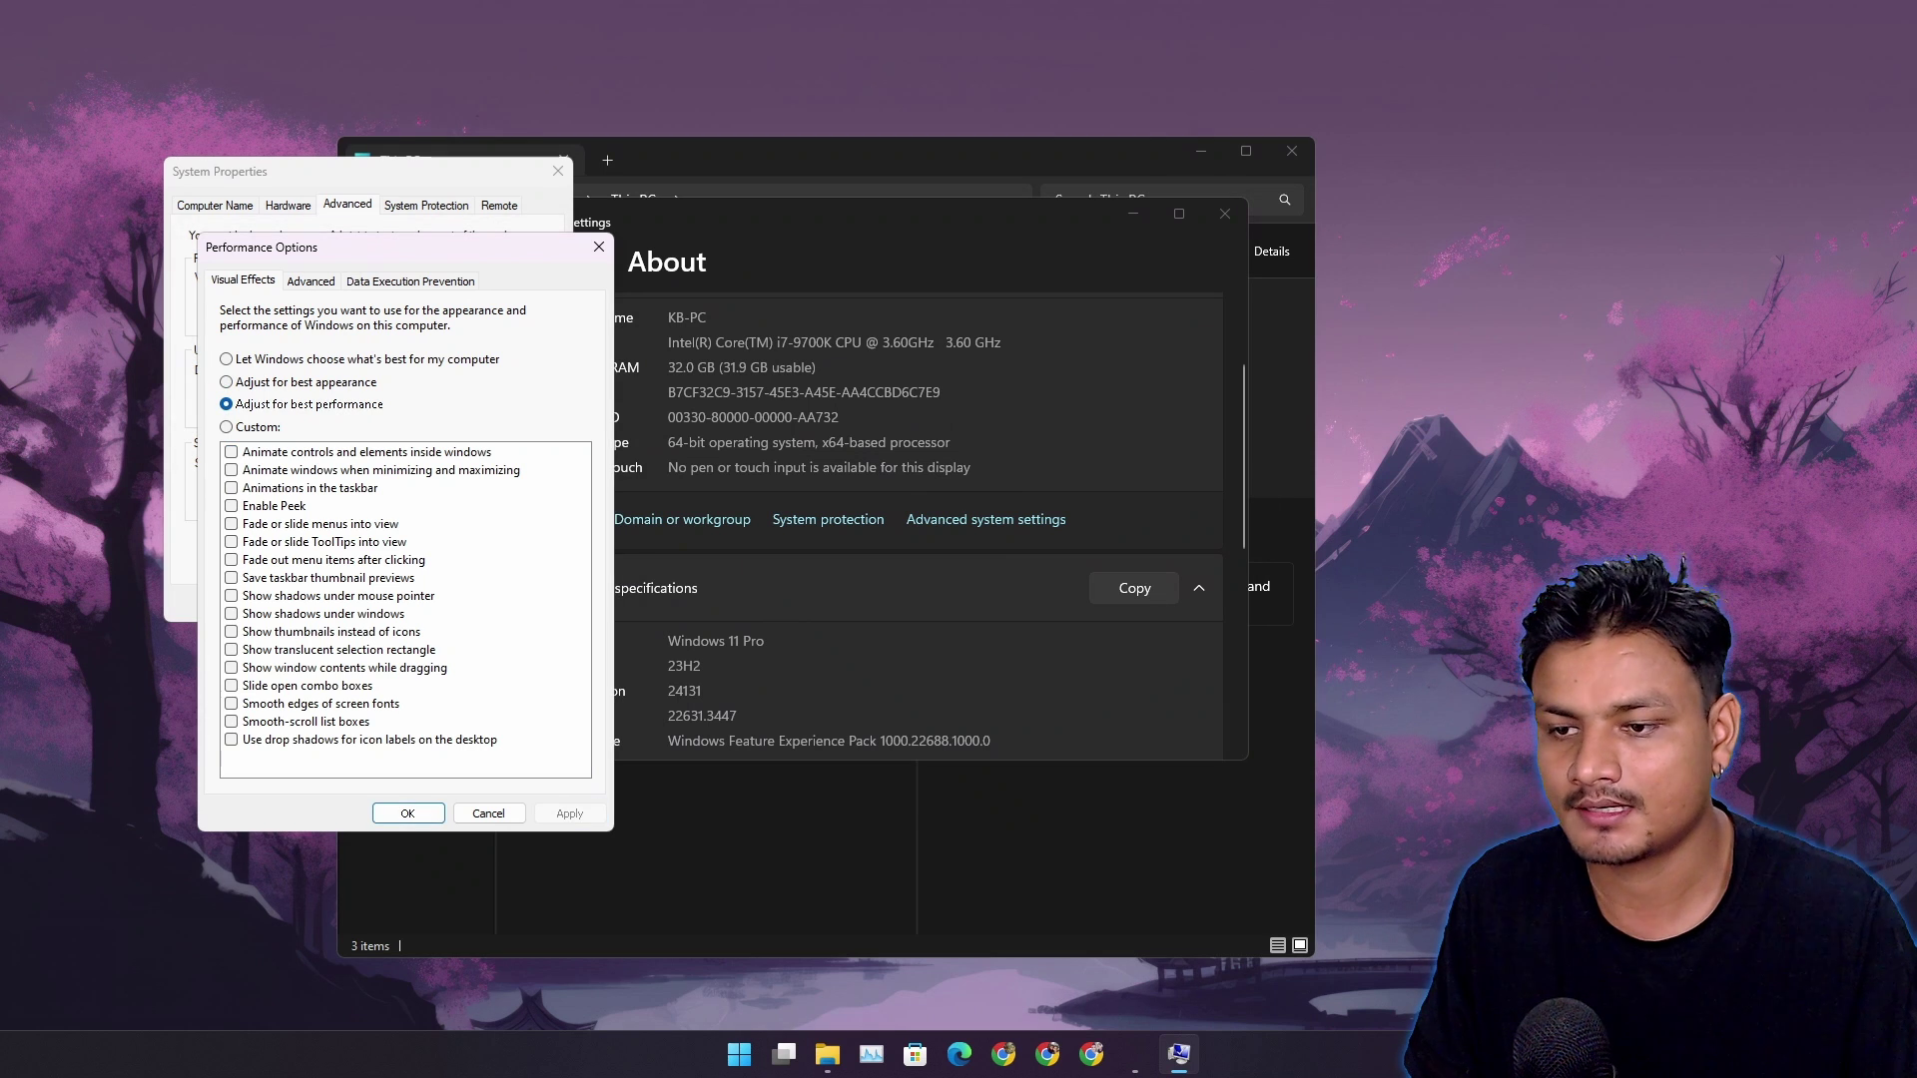
{"action": "key", "text": "super"}
{"action": "key", "text": "super"}
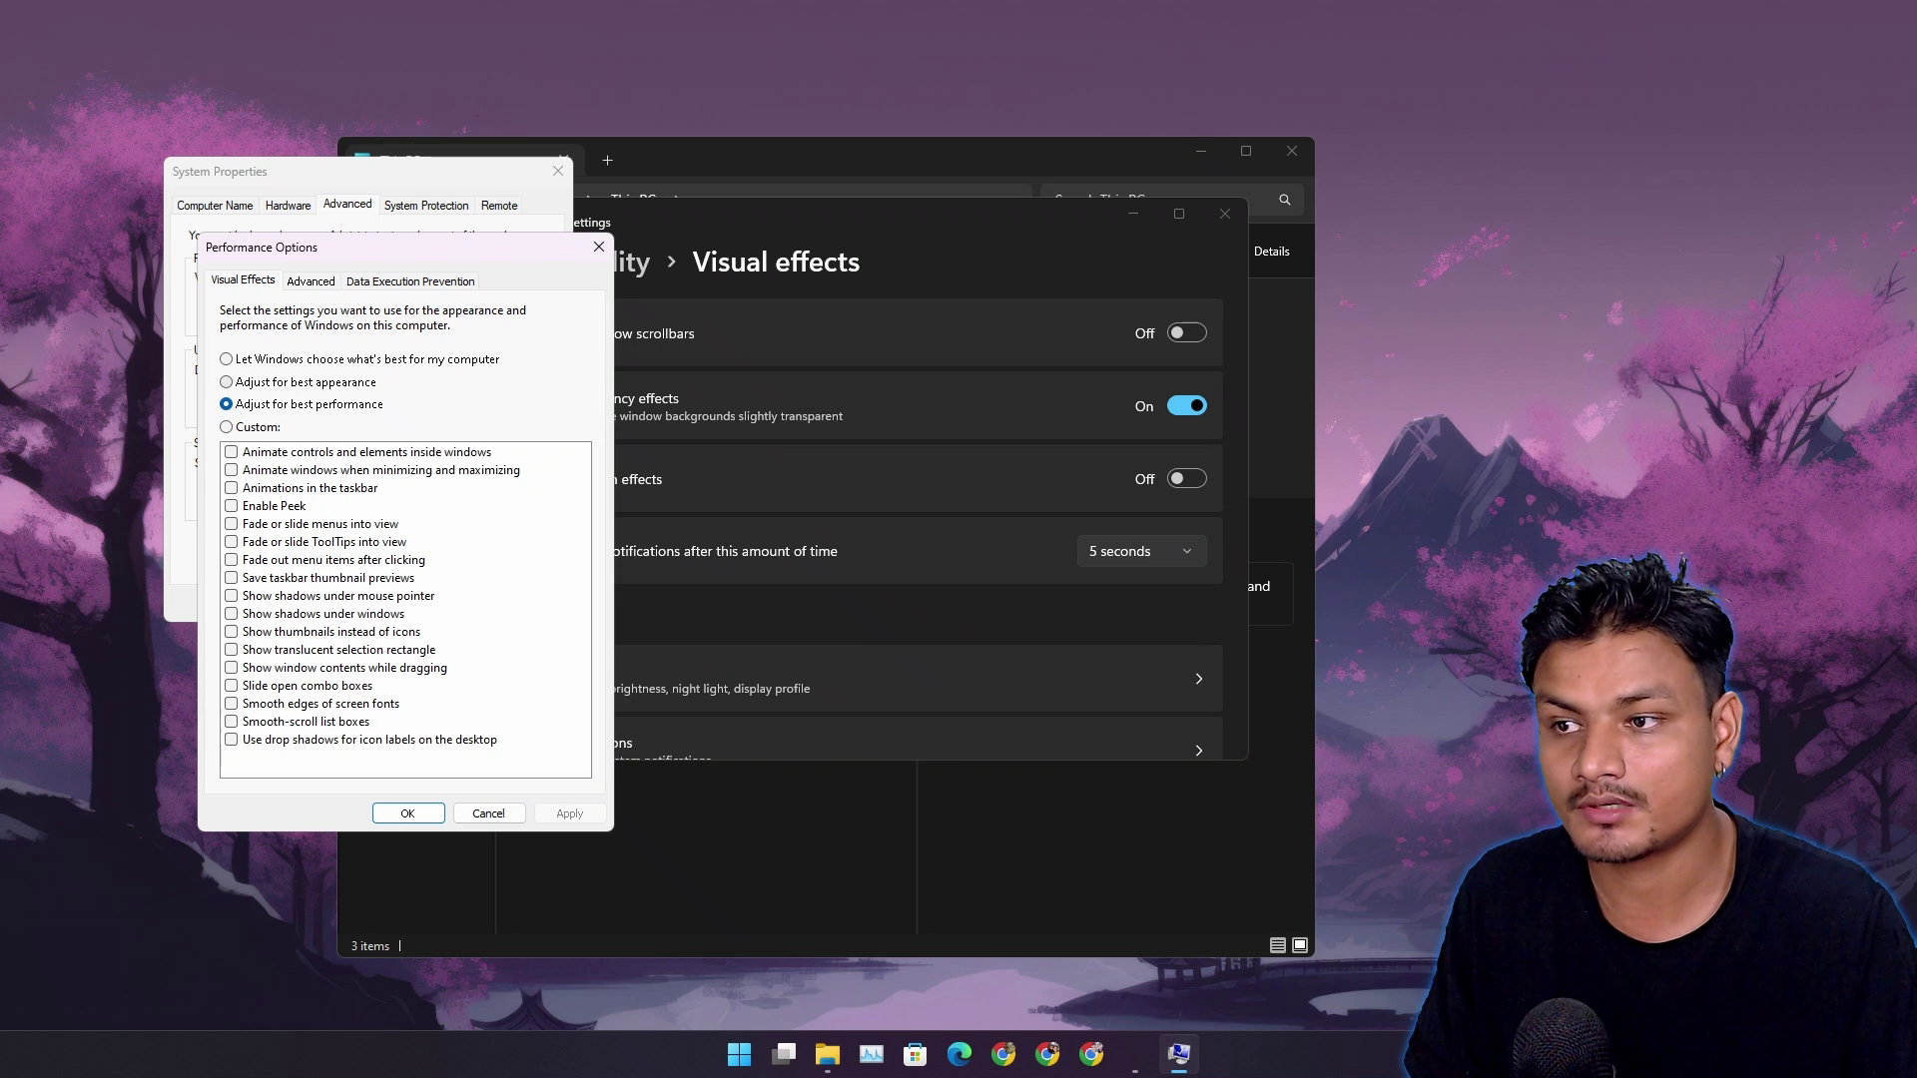
Apply "Adjust for best appearance", close Performance Options and System Properties, and test the Start menu.
{"action": "left_click", "coordinate": [249, 382]}
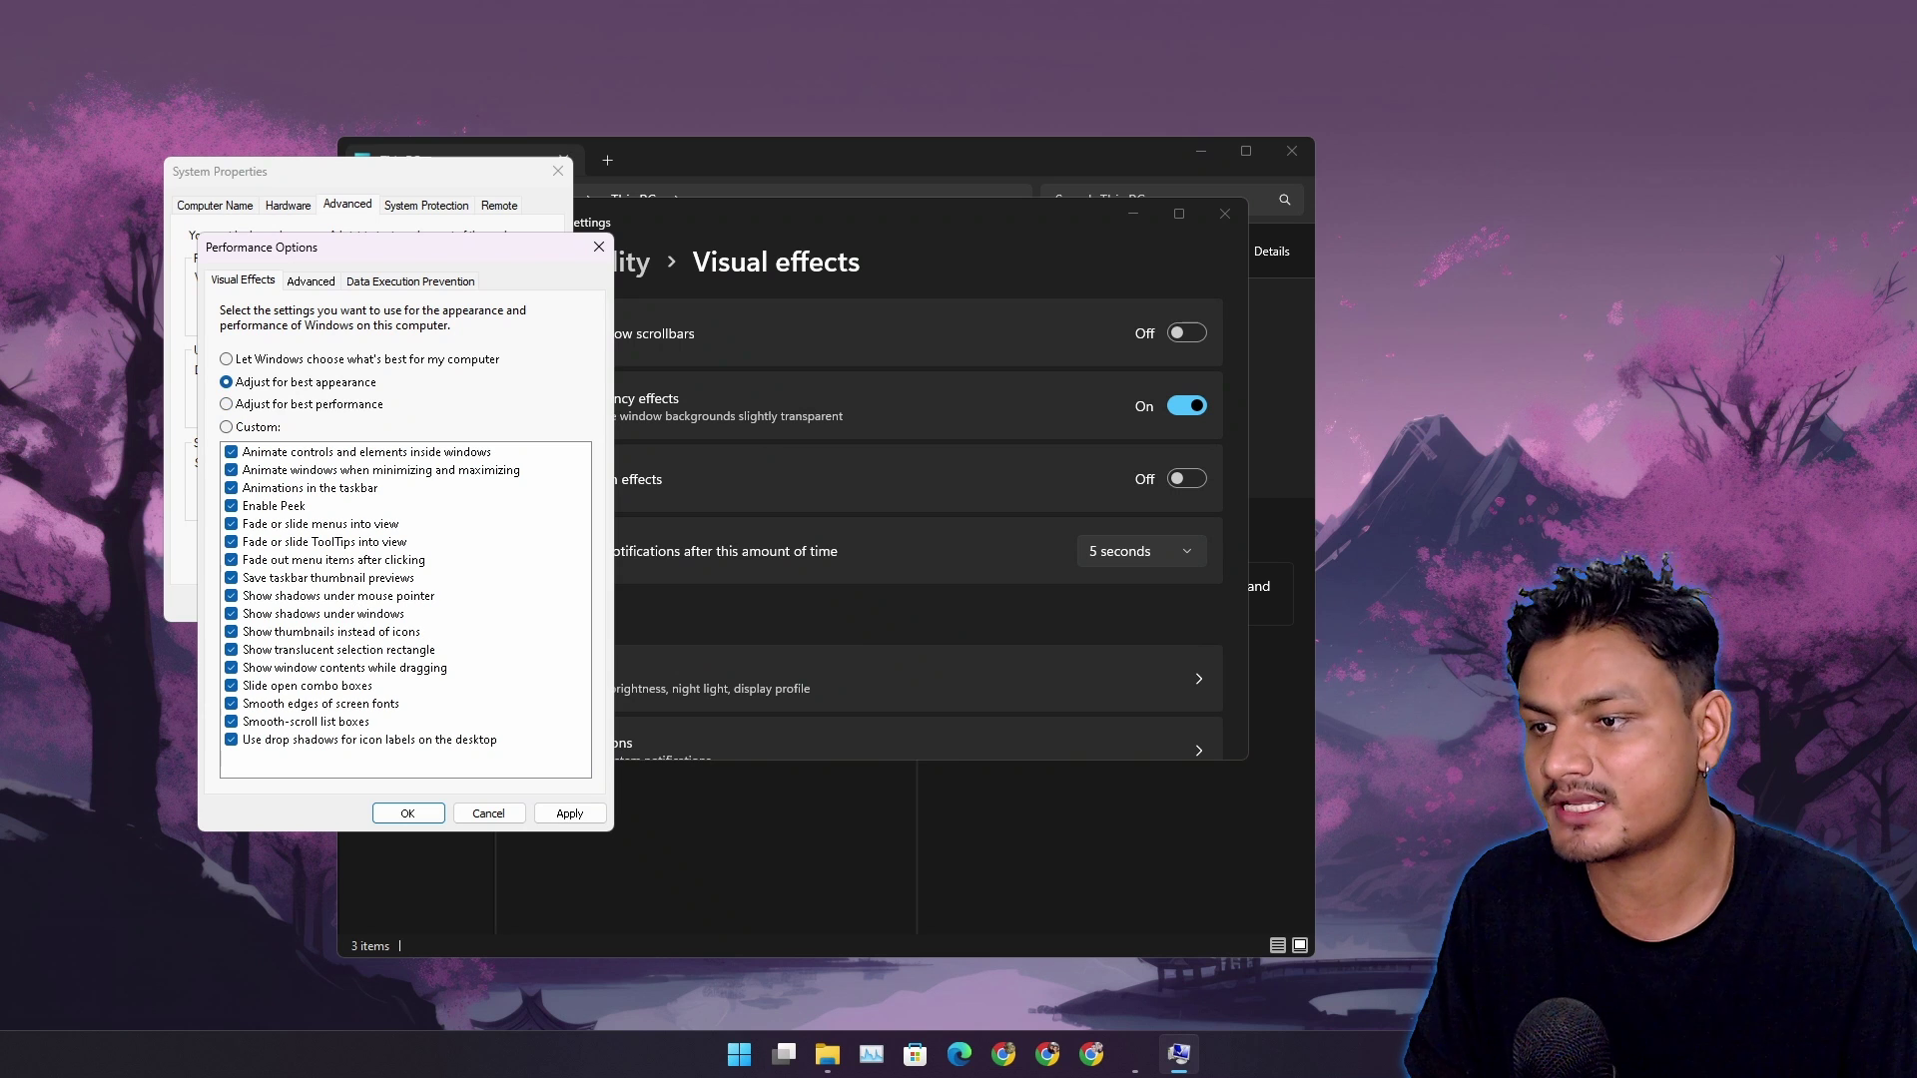
{"action": "left_click", "coordinate": [570, 813]}
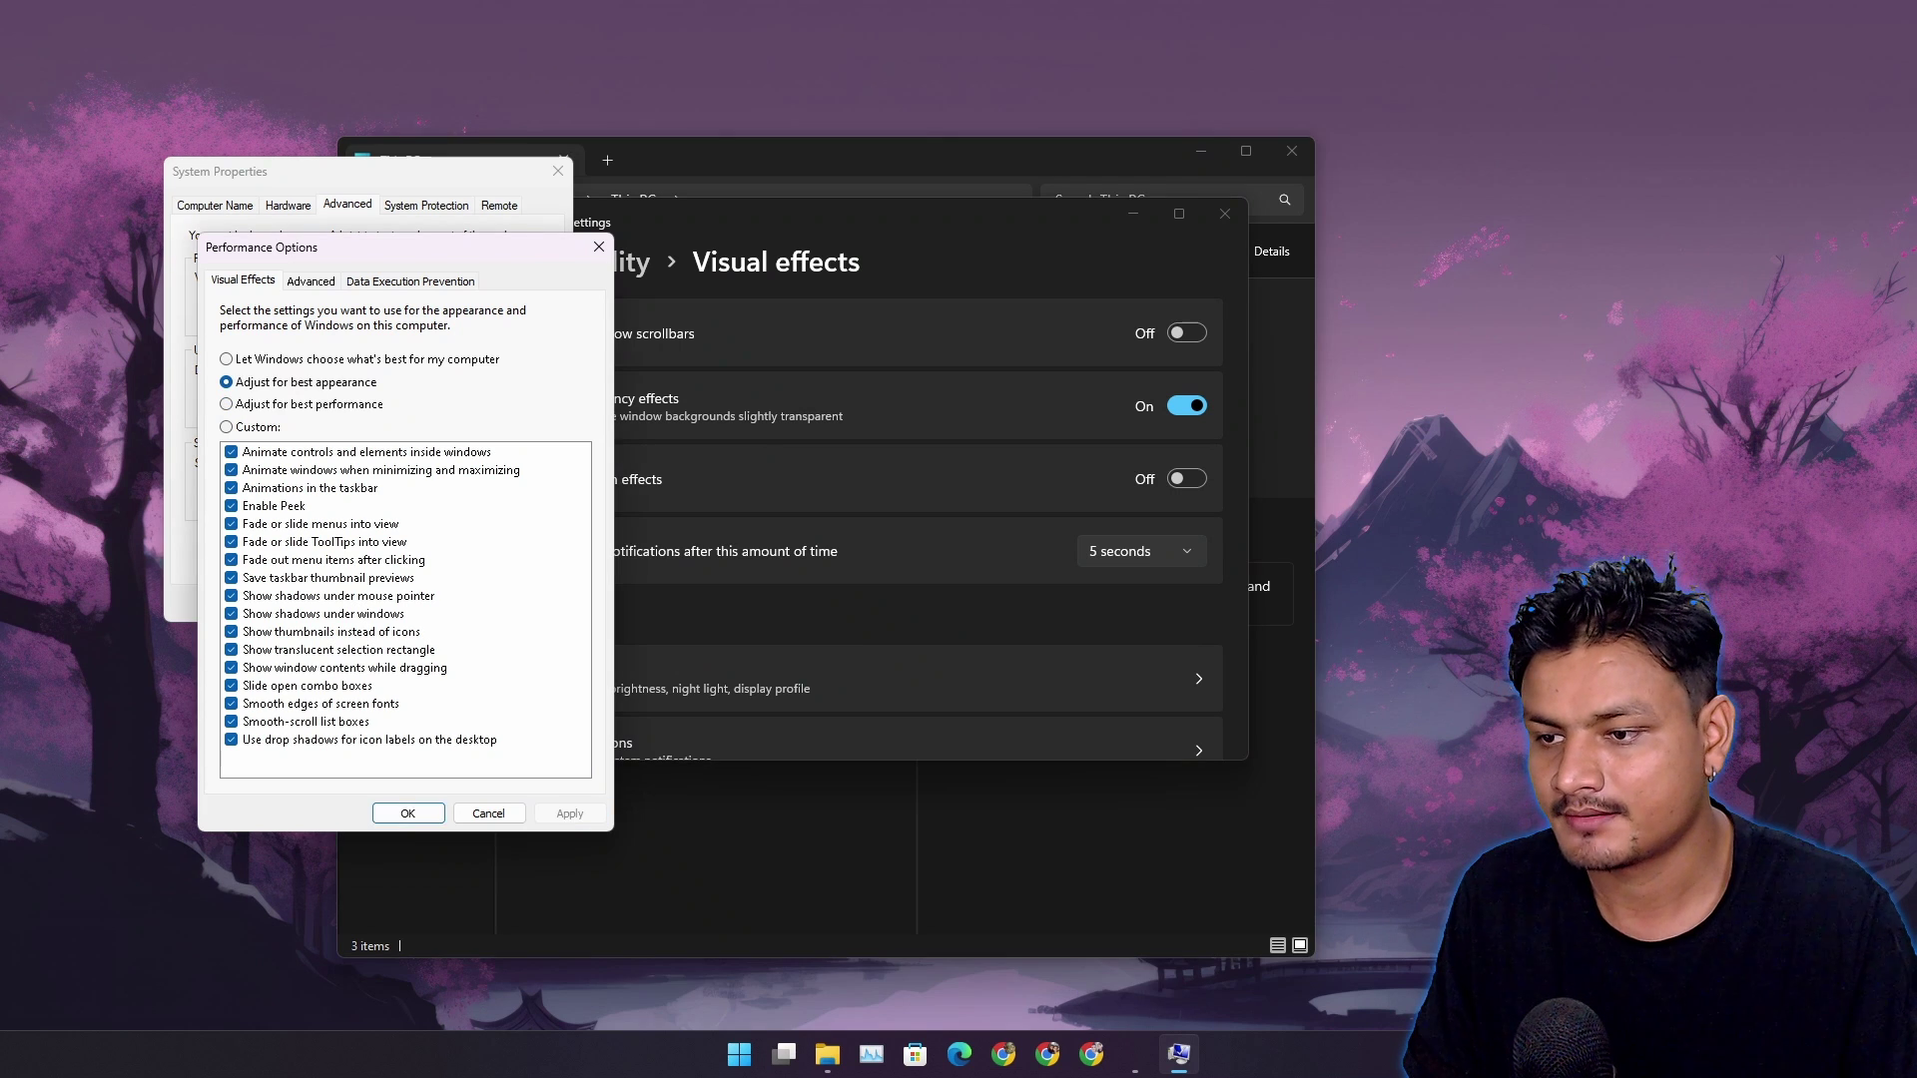
{"action": "left_click", "coordinate": [408, 813]}
{"action": "left_click", "coordinate": [368, 604]}
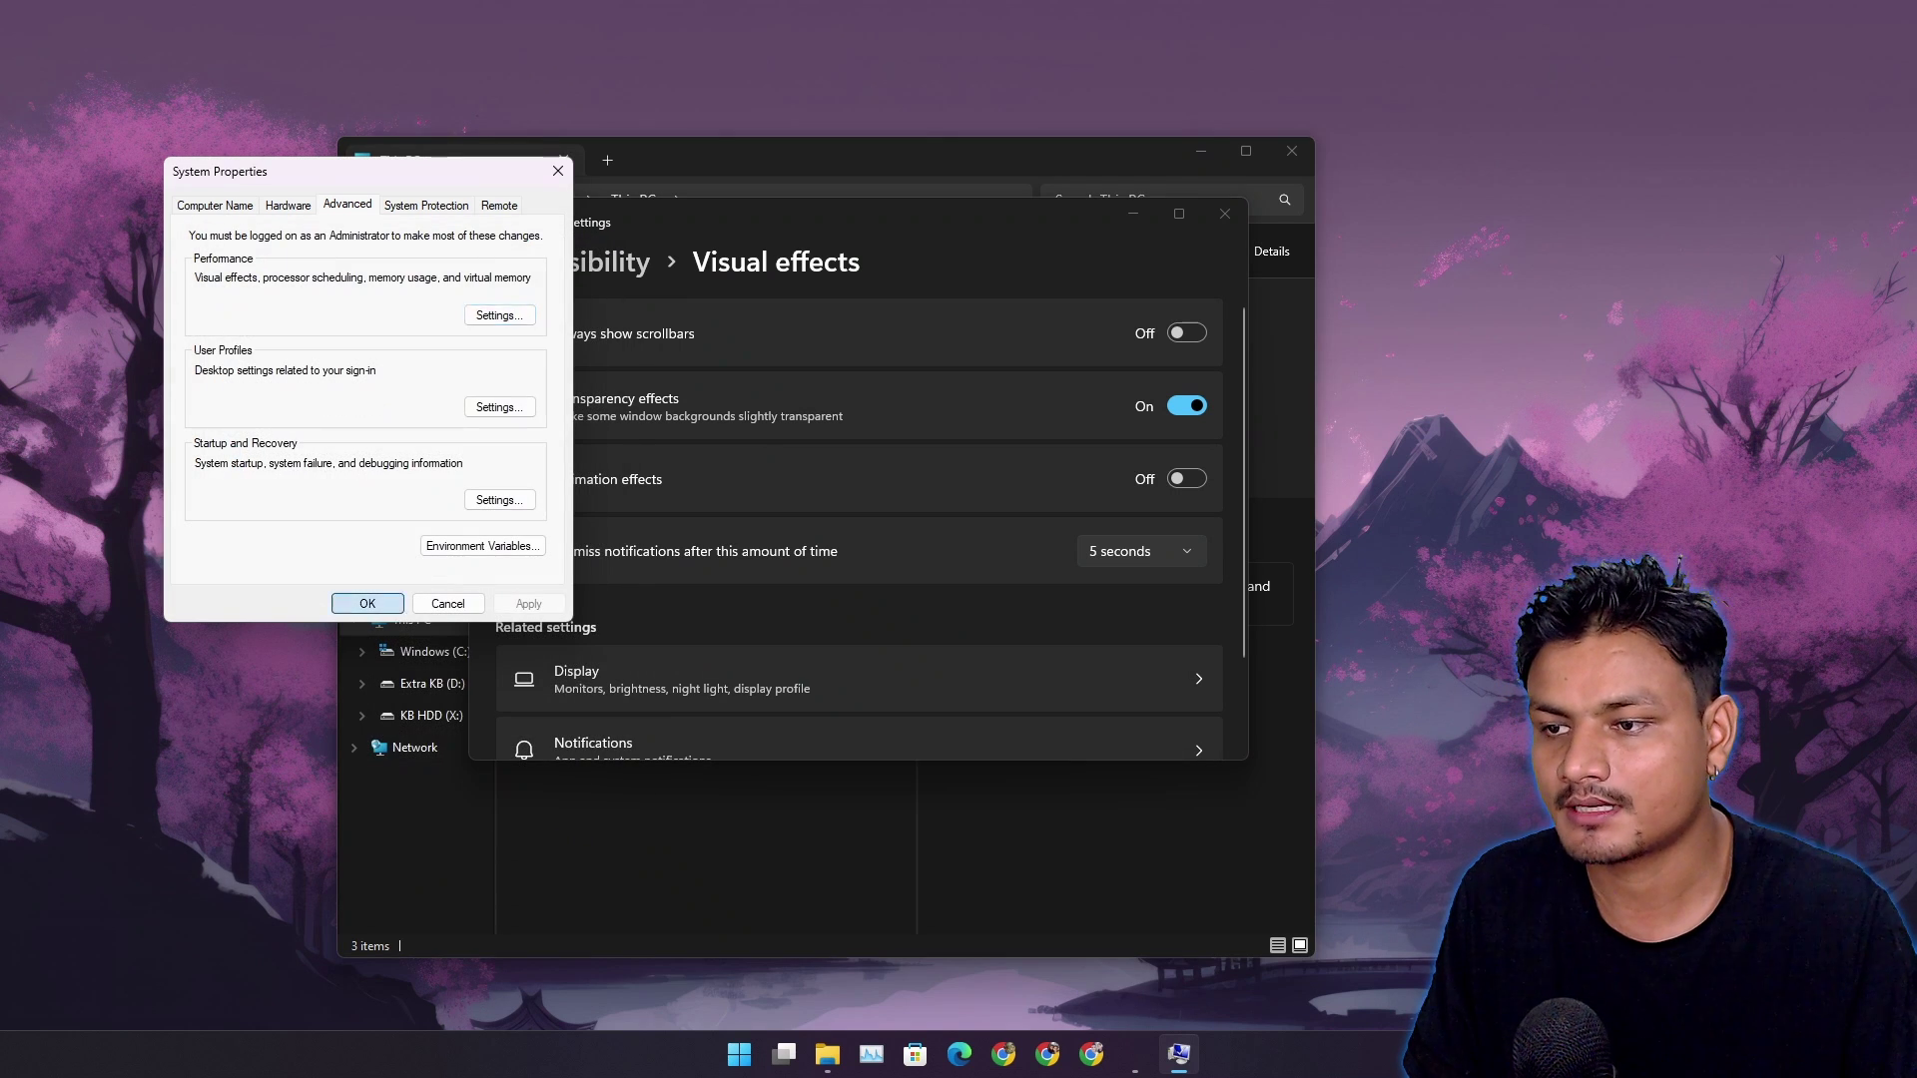
{"action": "key", "text": "super"}
{"action": "key", "text": "super"}
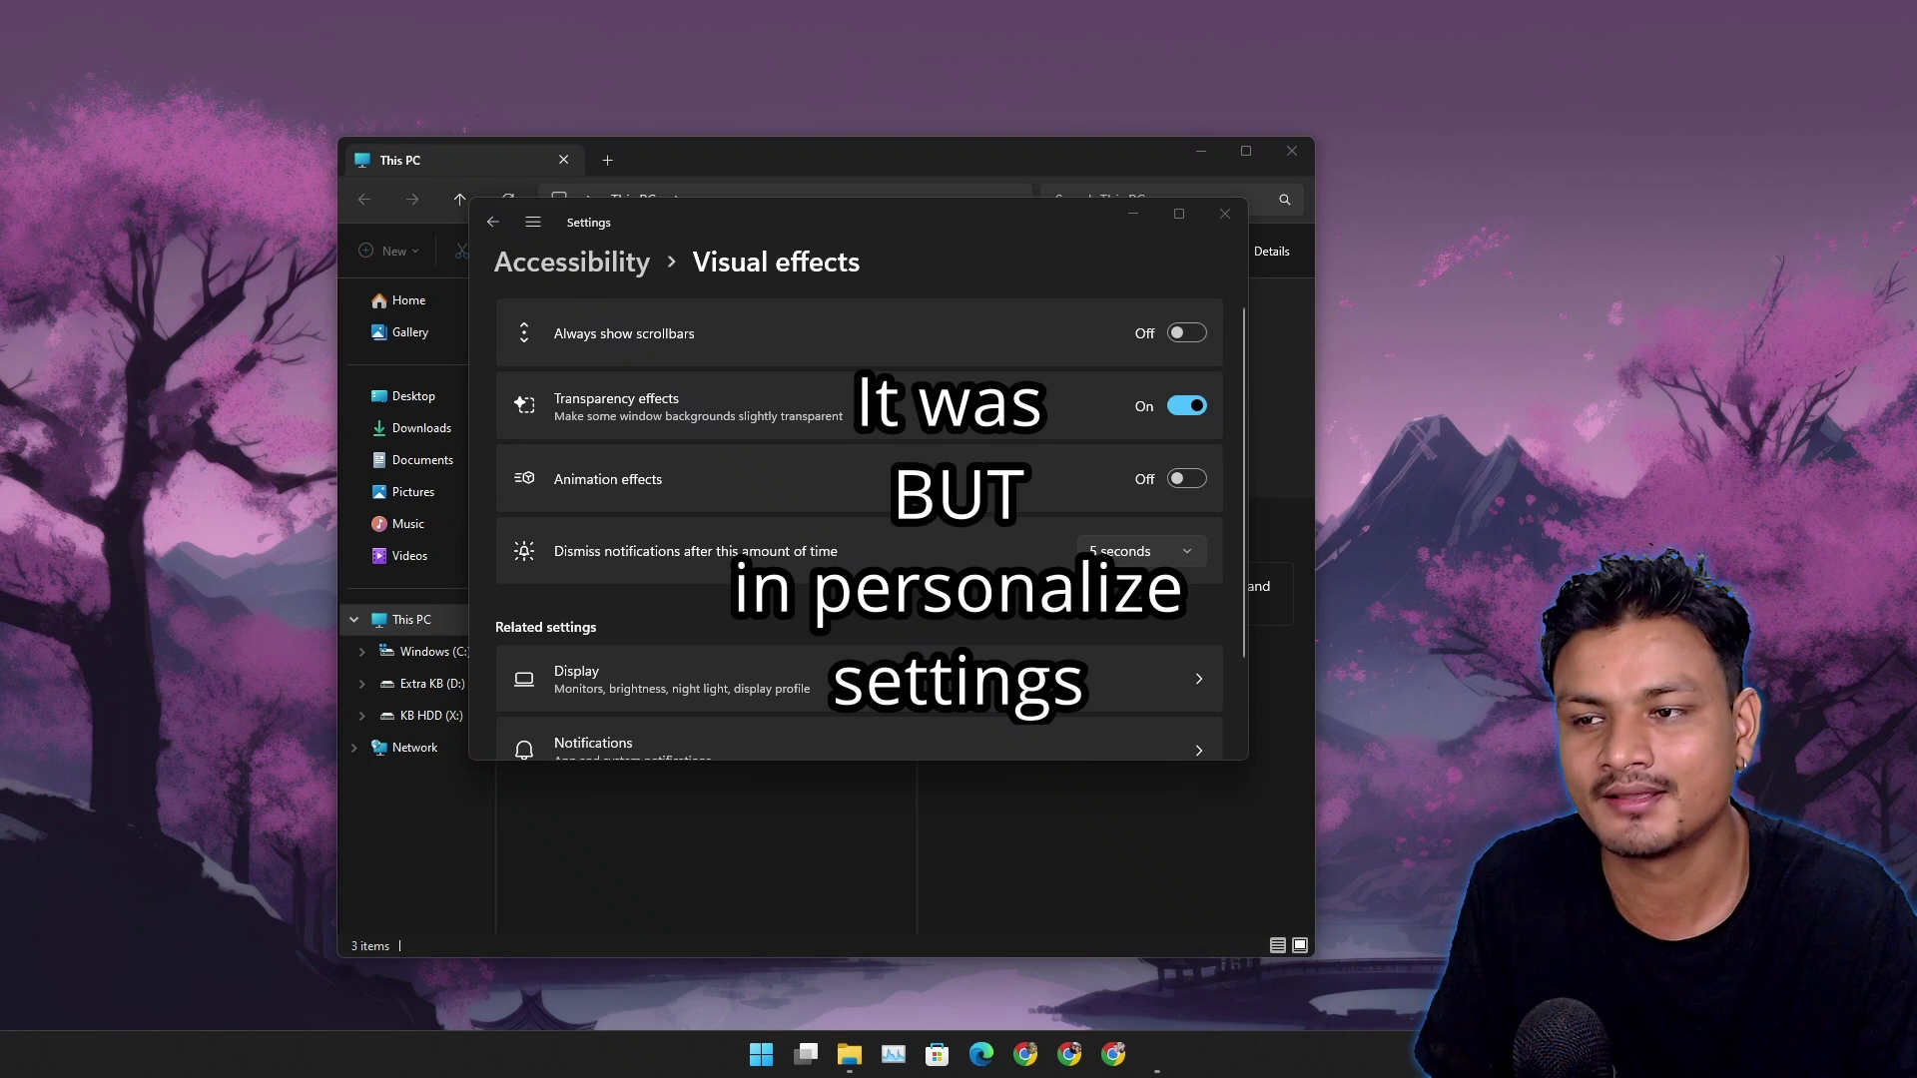
Toggle transparency effects off and on several times to compare the look, leaving them on.
{"action": "left_click", "coordinate": [1186, 406]}
{"action": "left_click", "coordinate": [1186, 405]}
{"action": "left_click", "coordinate": [1186, 405]}
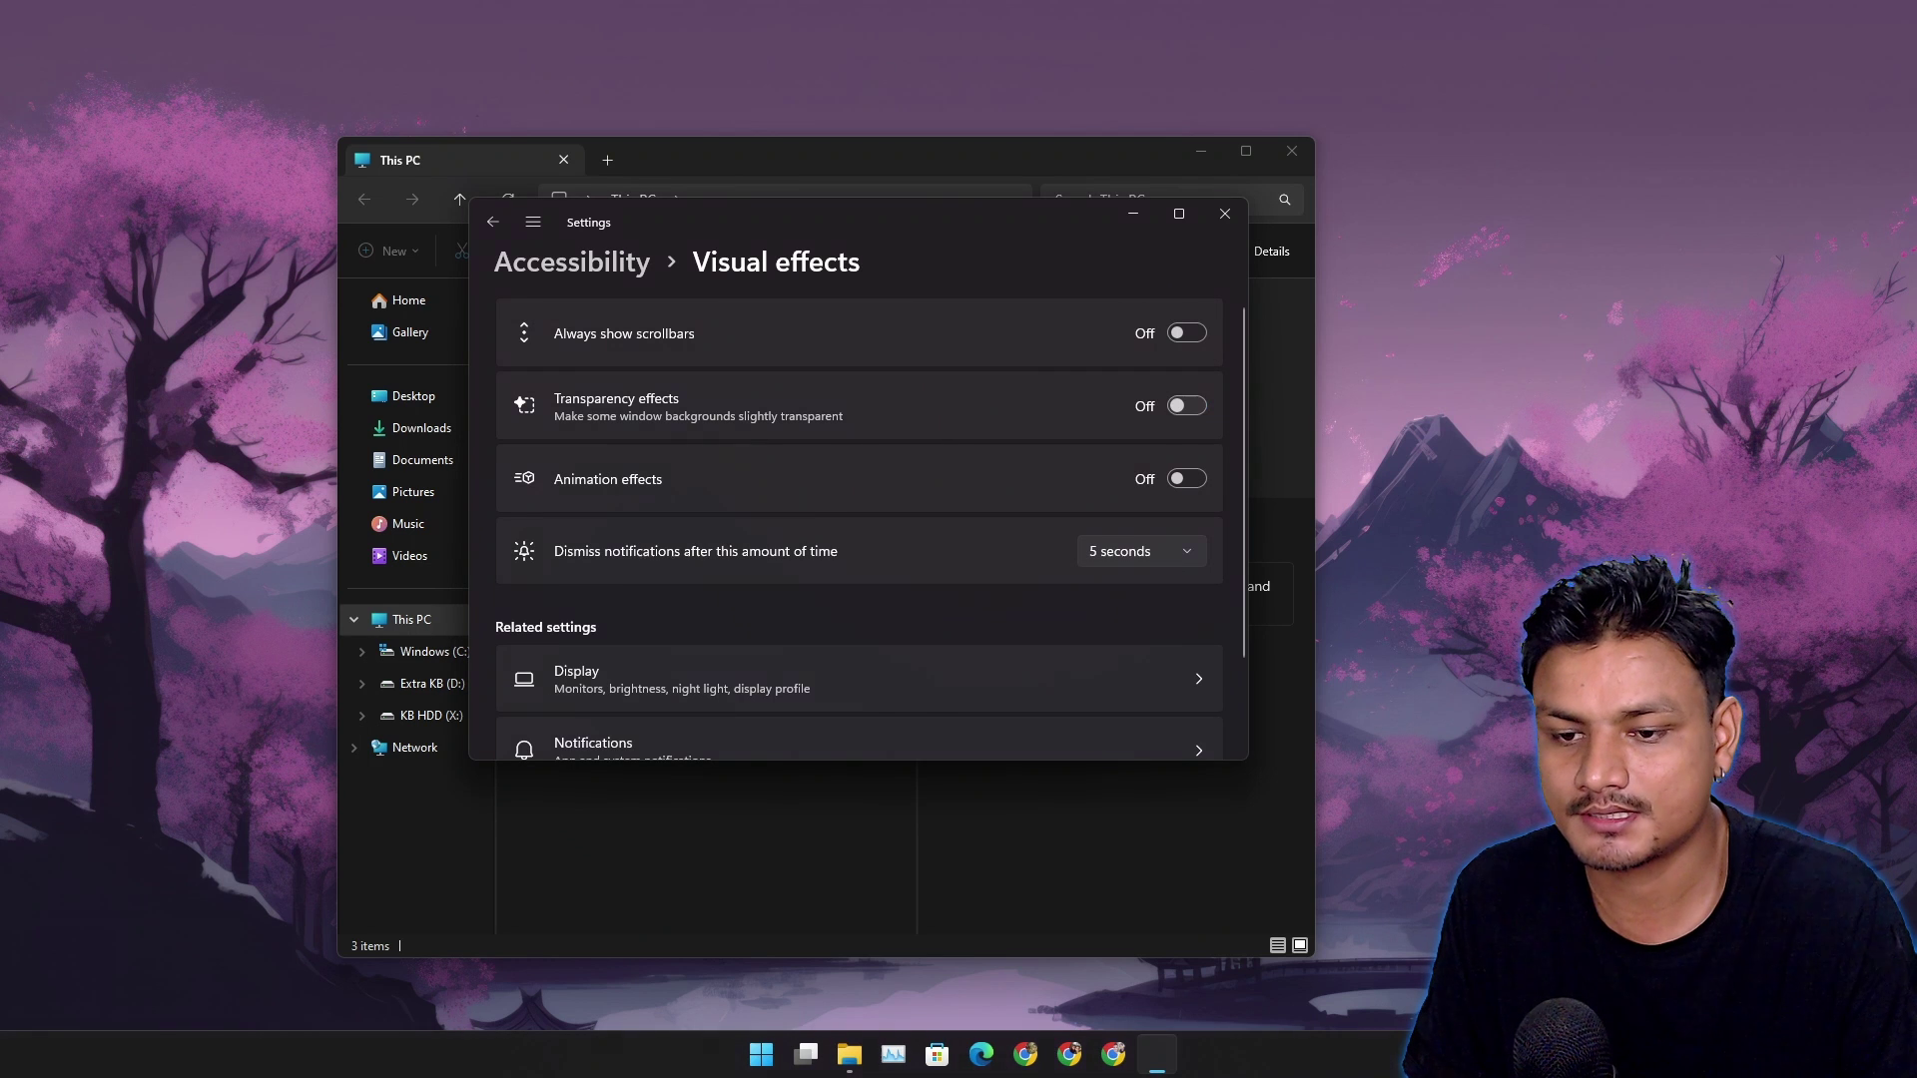
{"action": "left_click", "coordinate": [1186, 405]}
{"action": "left_click", "coordinate": [1186, 406]}
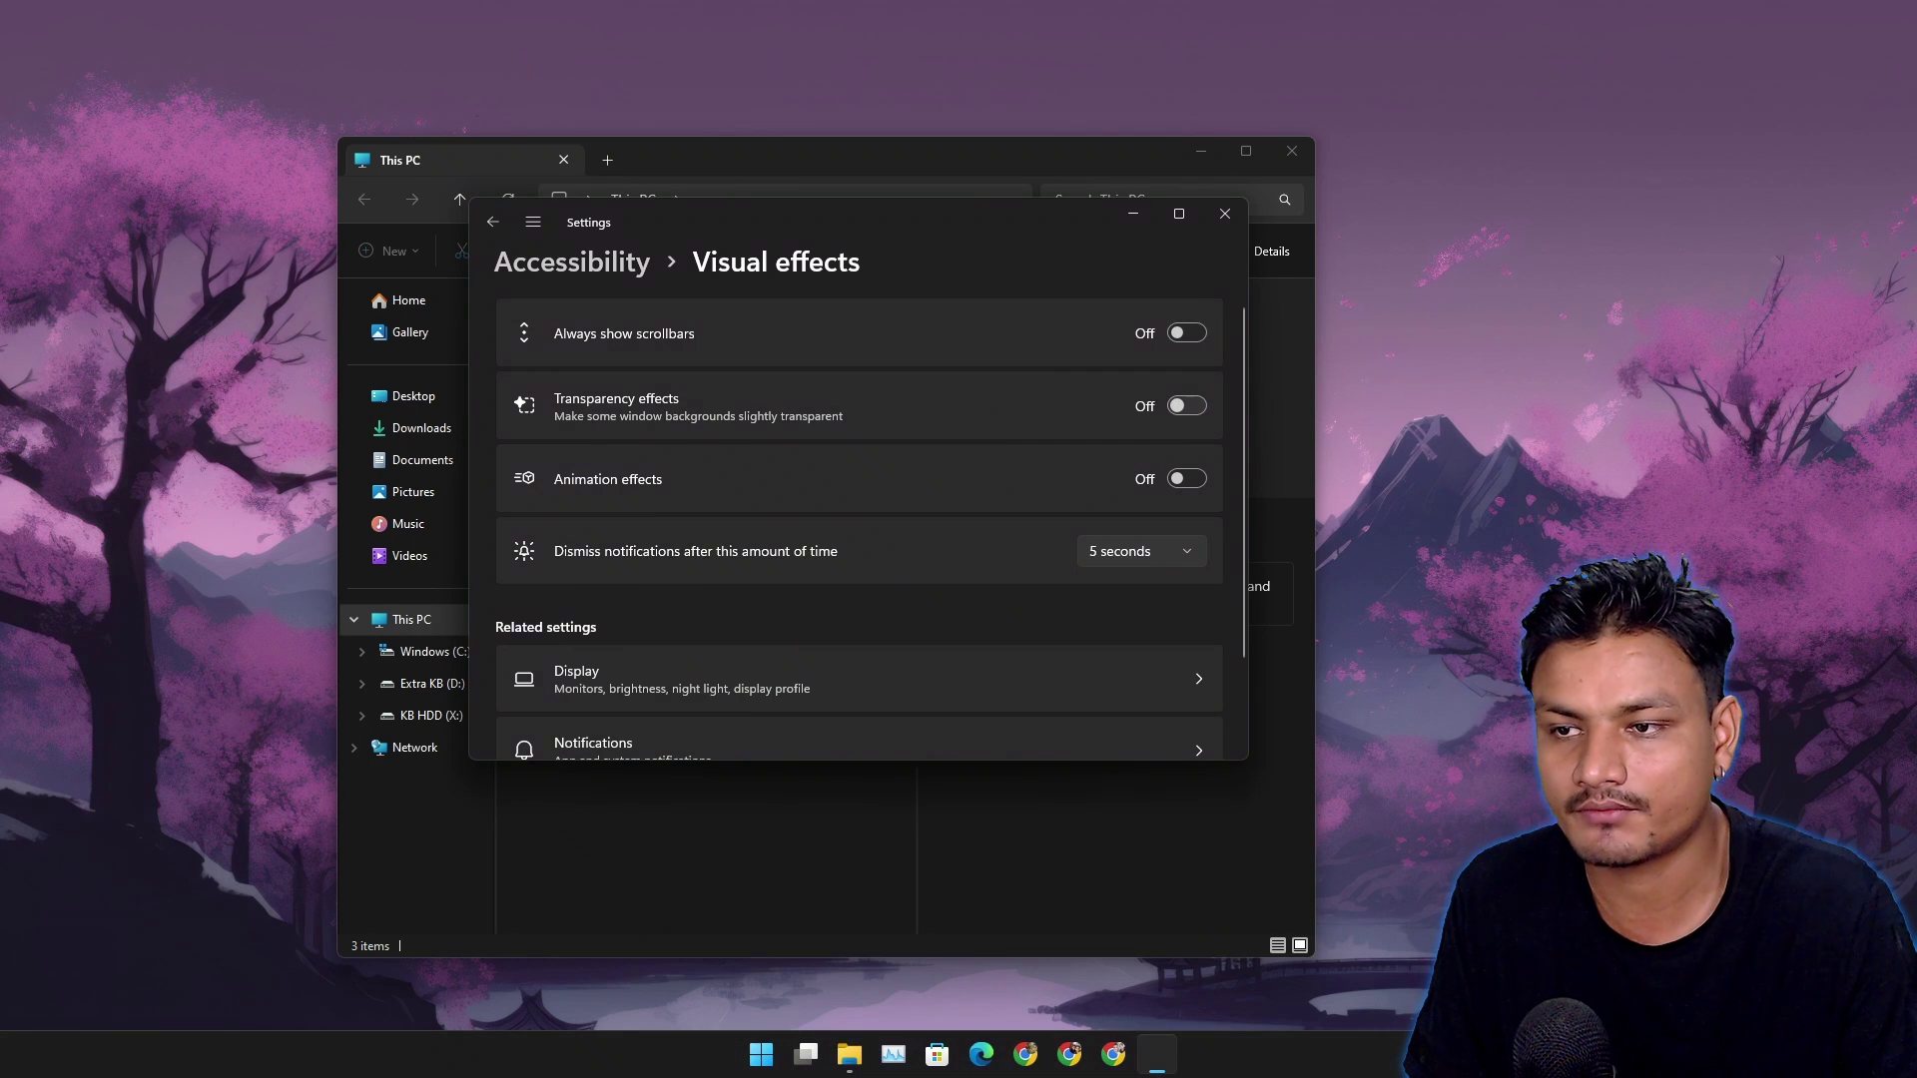
{"action": "left_click", "coordinate": [1186, 405]}
{"action": "left_click", "coordinate": [1186, 406]}
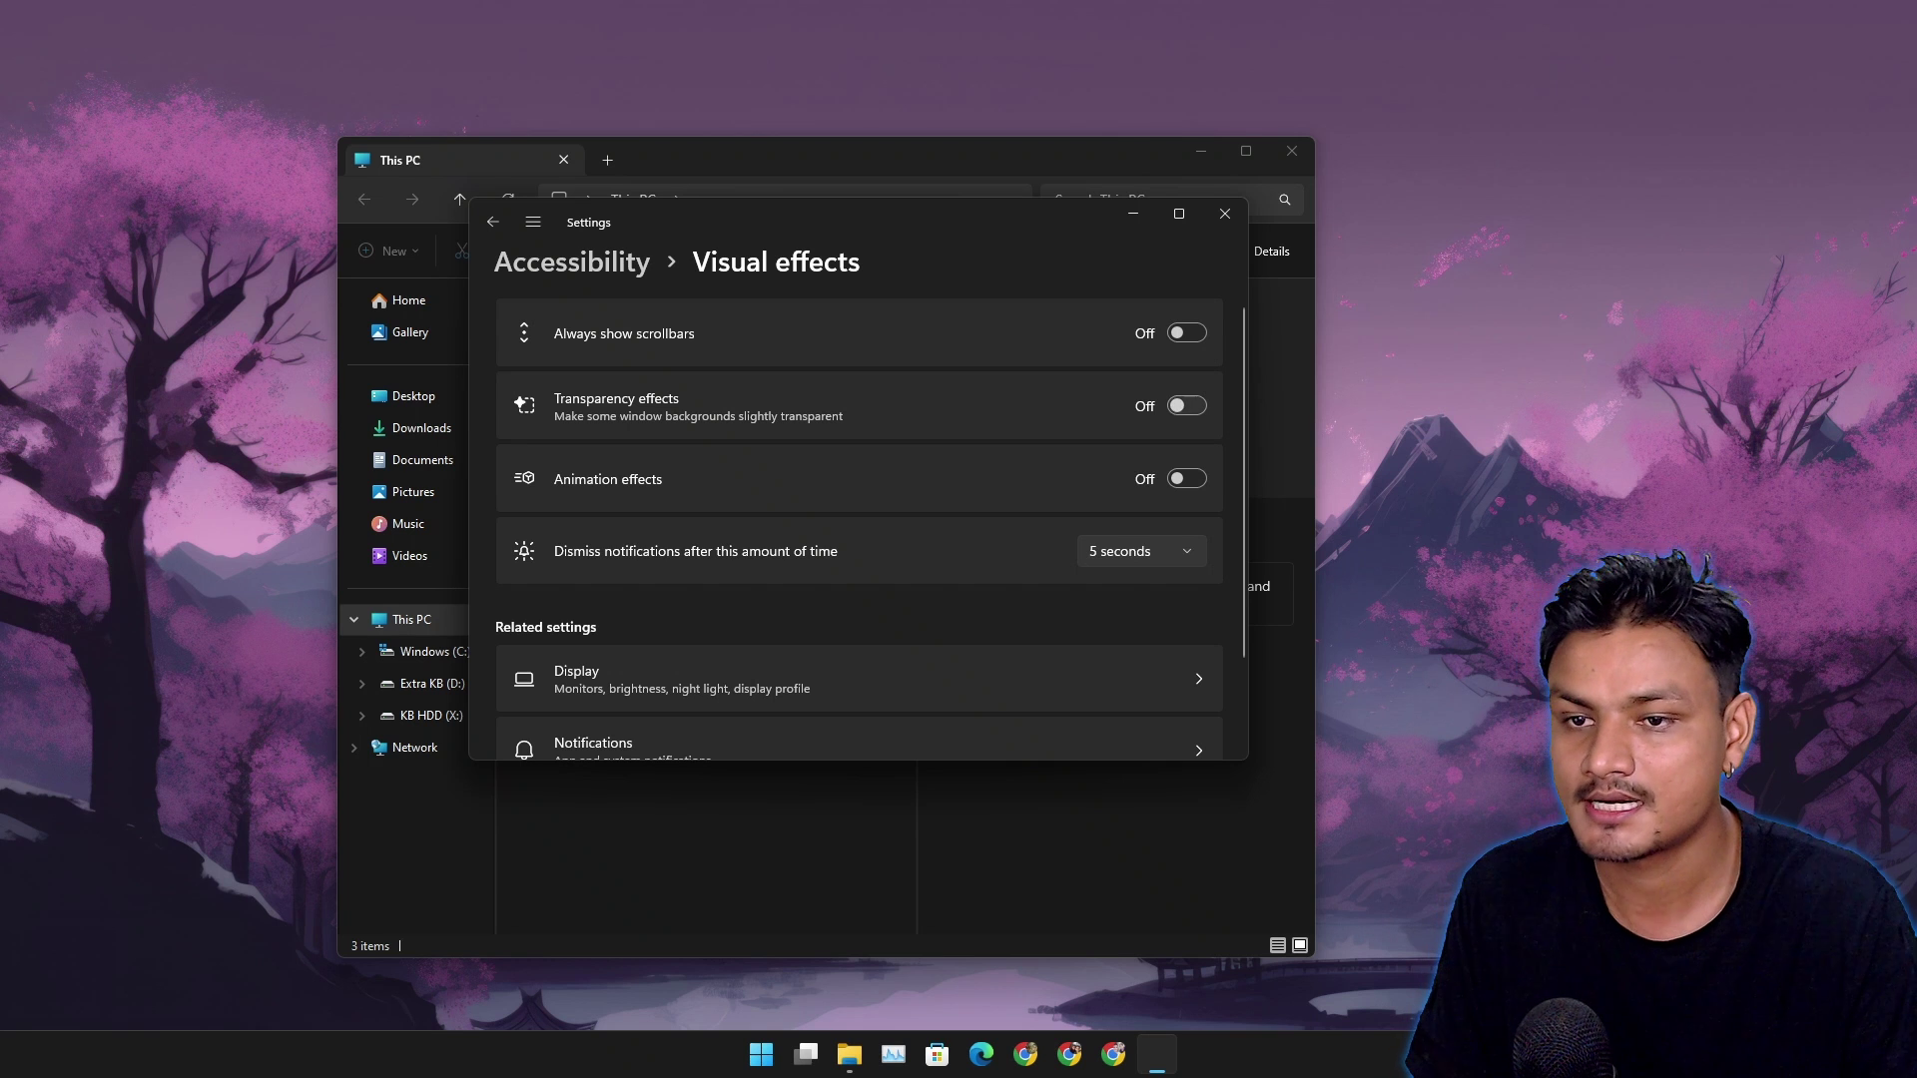
{"action": "left_click", "coordinate": [1186, 406]}
Turn on animation effects, open and close the Start menu to see its animation, and turn animation effects off again.
{"action": "left_click", "coordinate": [1186, 478]}
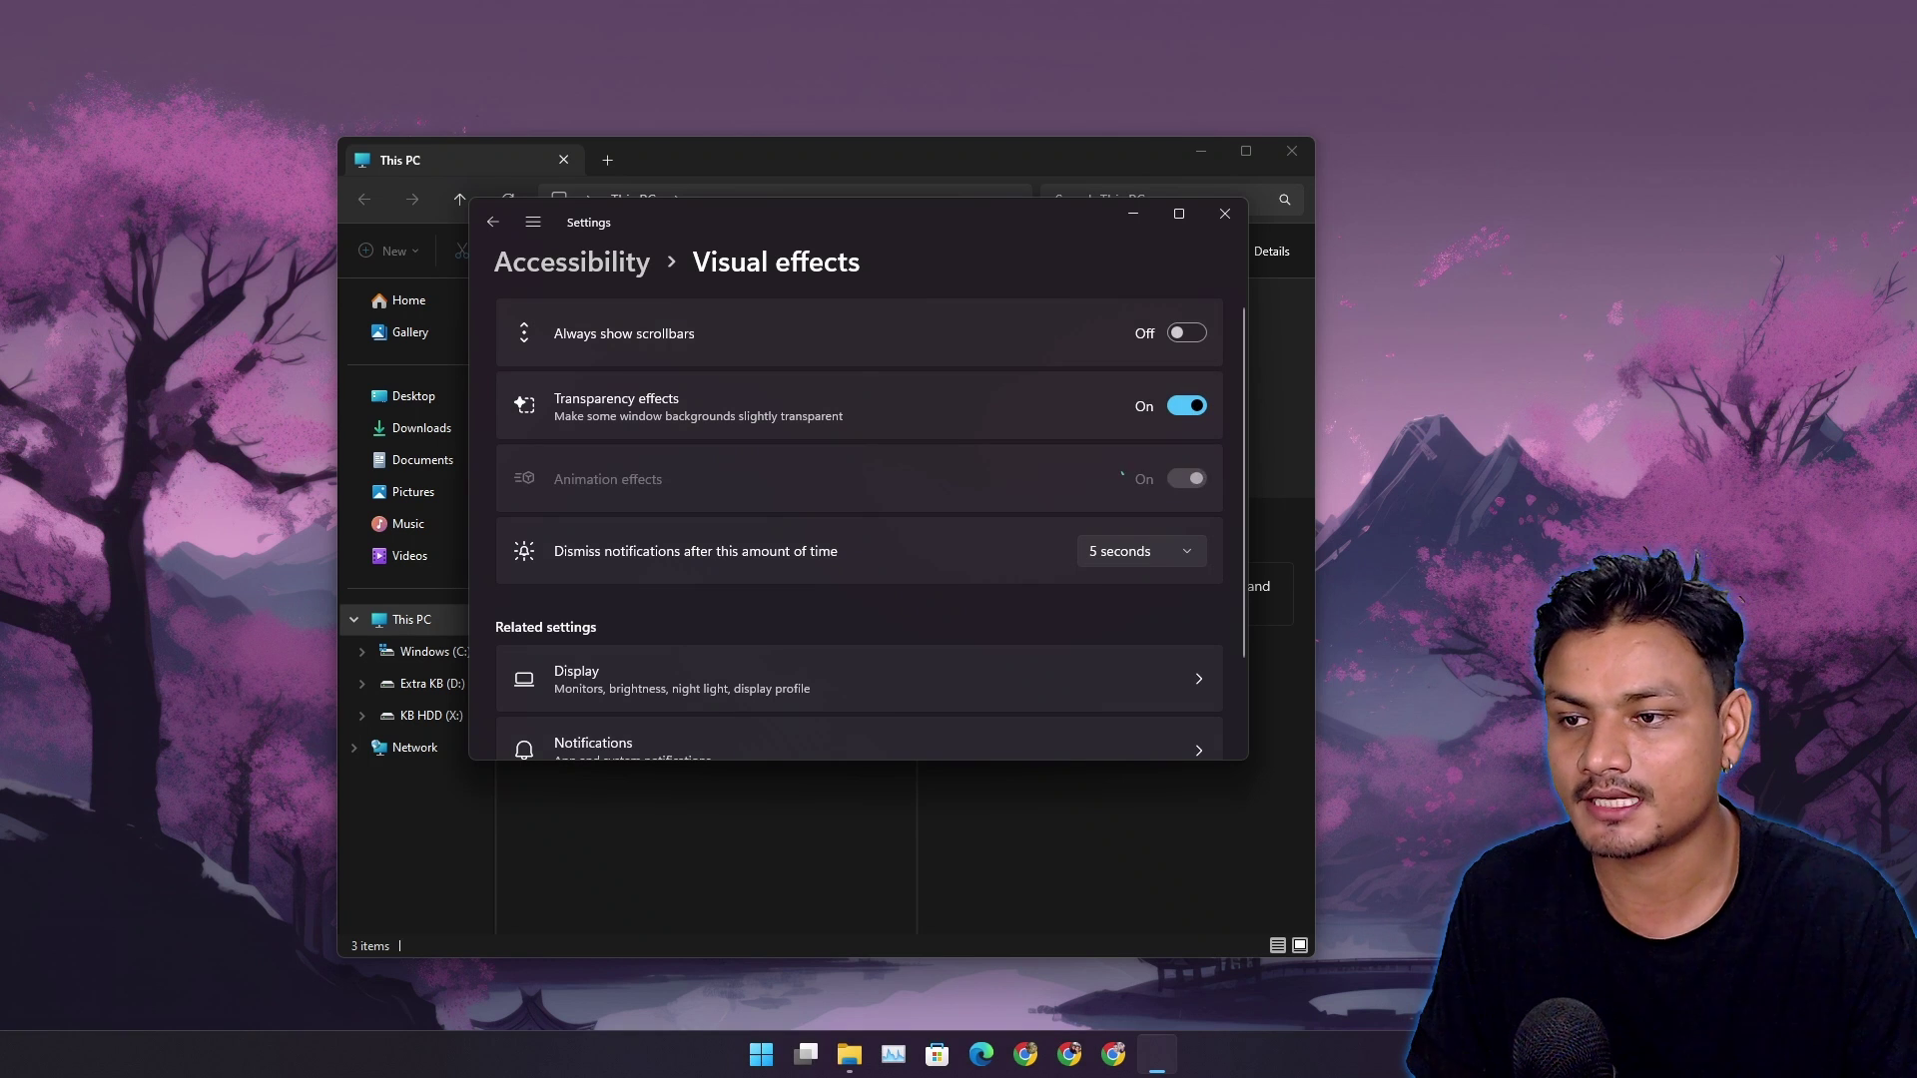
{"action": "key", "text": "super"}
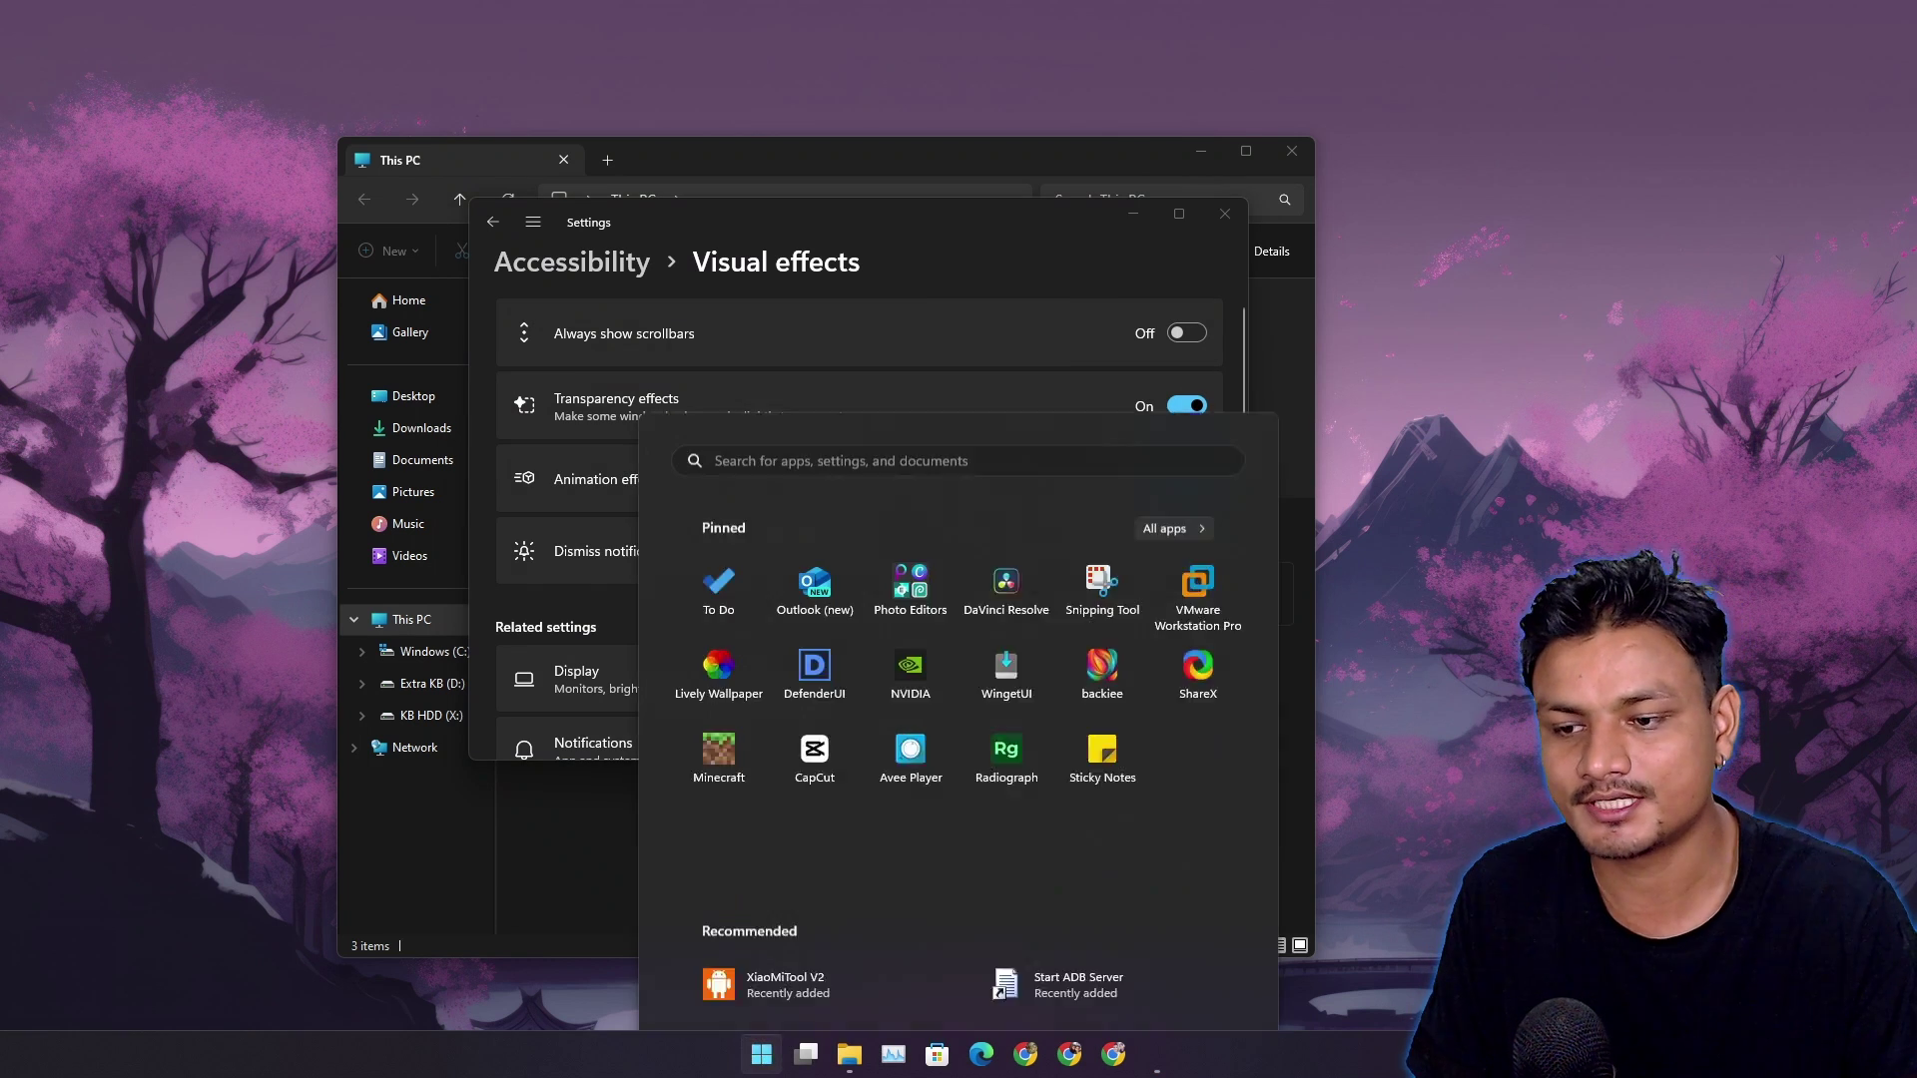
{"action": "key", "text": "super"}
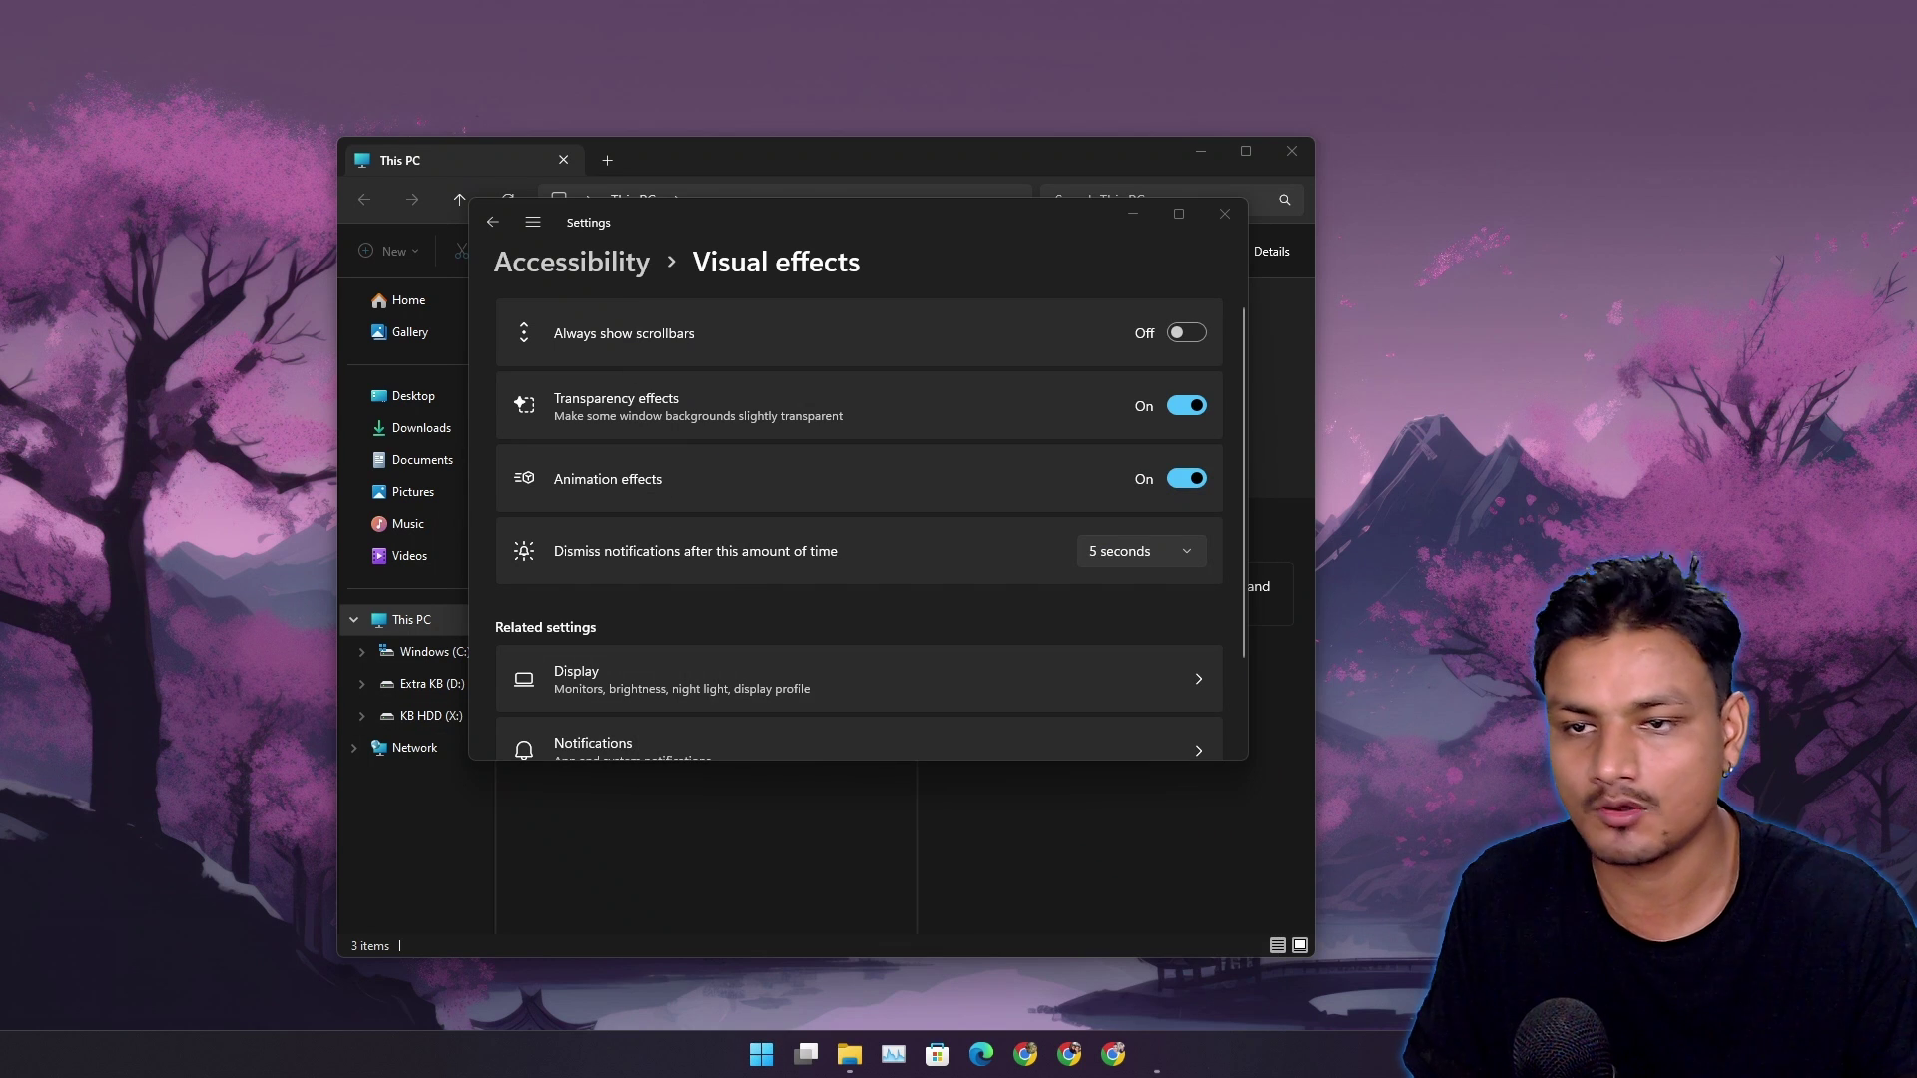
{"action": "left_click", "coordinate": [1186, 478]}
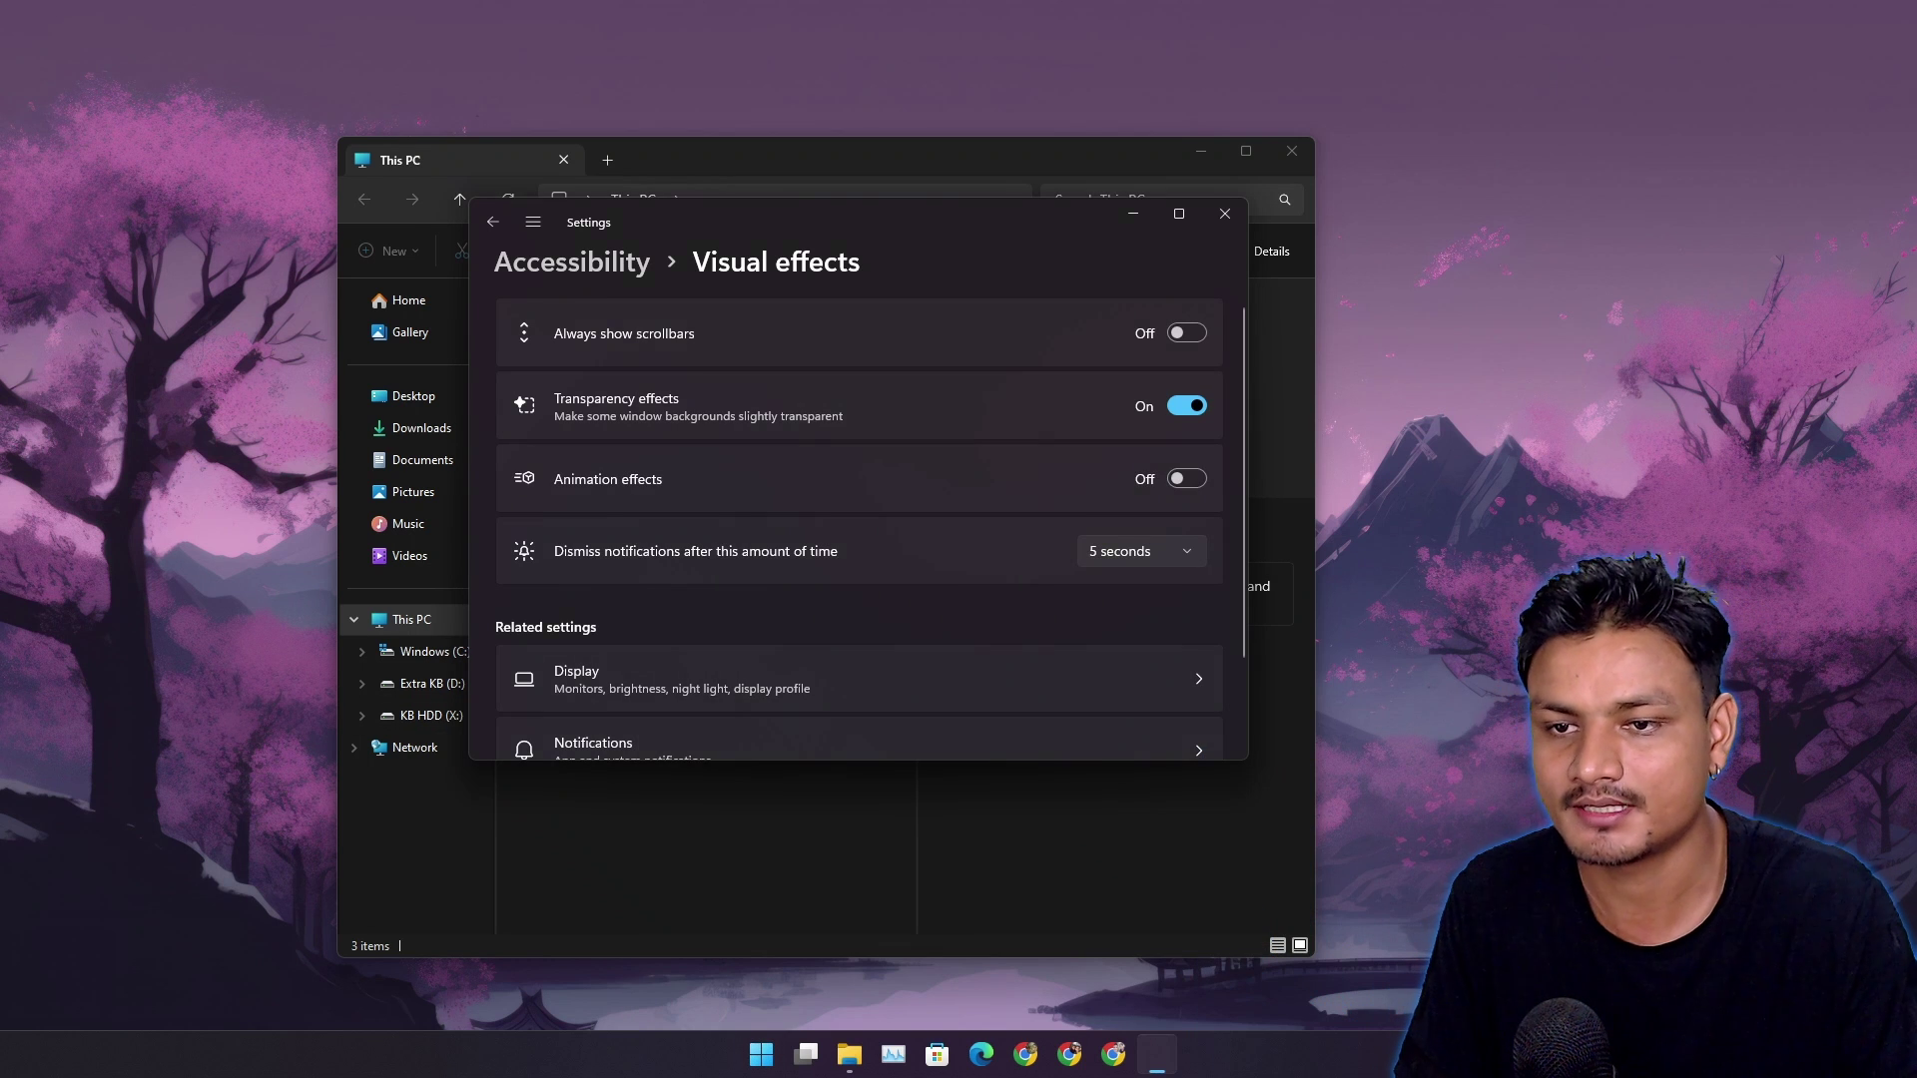
Open and close the Start menu twice to check how quickly it responds with animation effects off.
{"action": "key", "text": "super"}
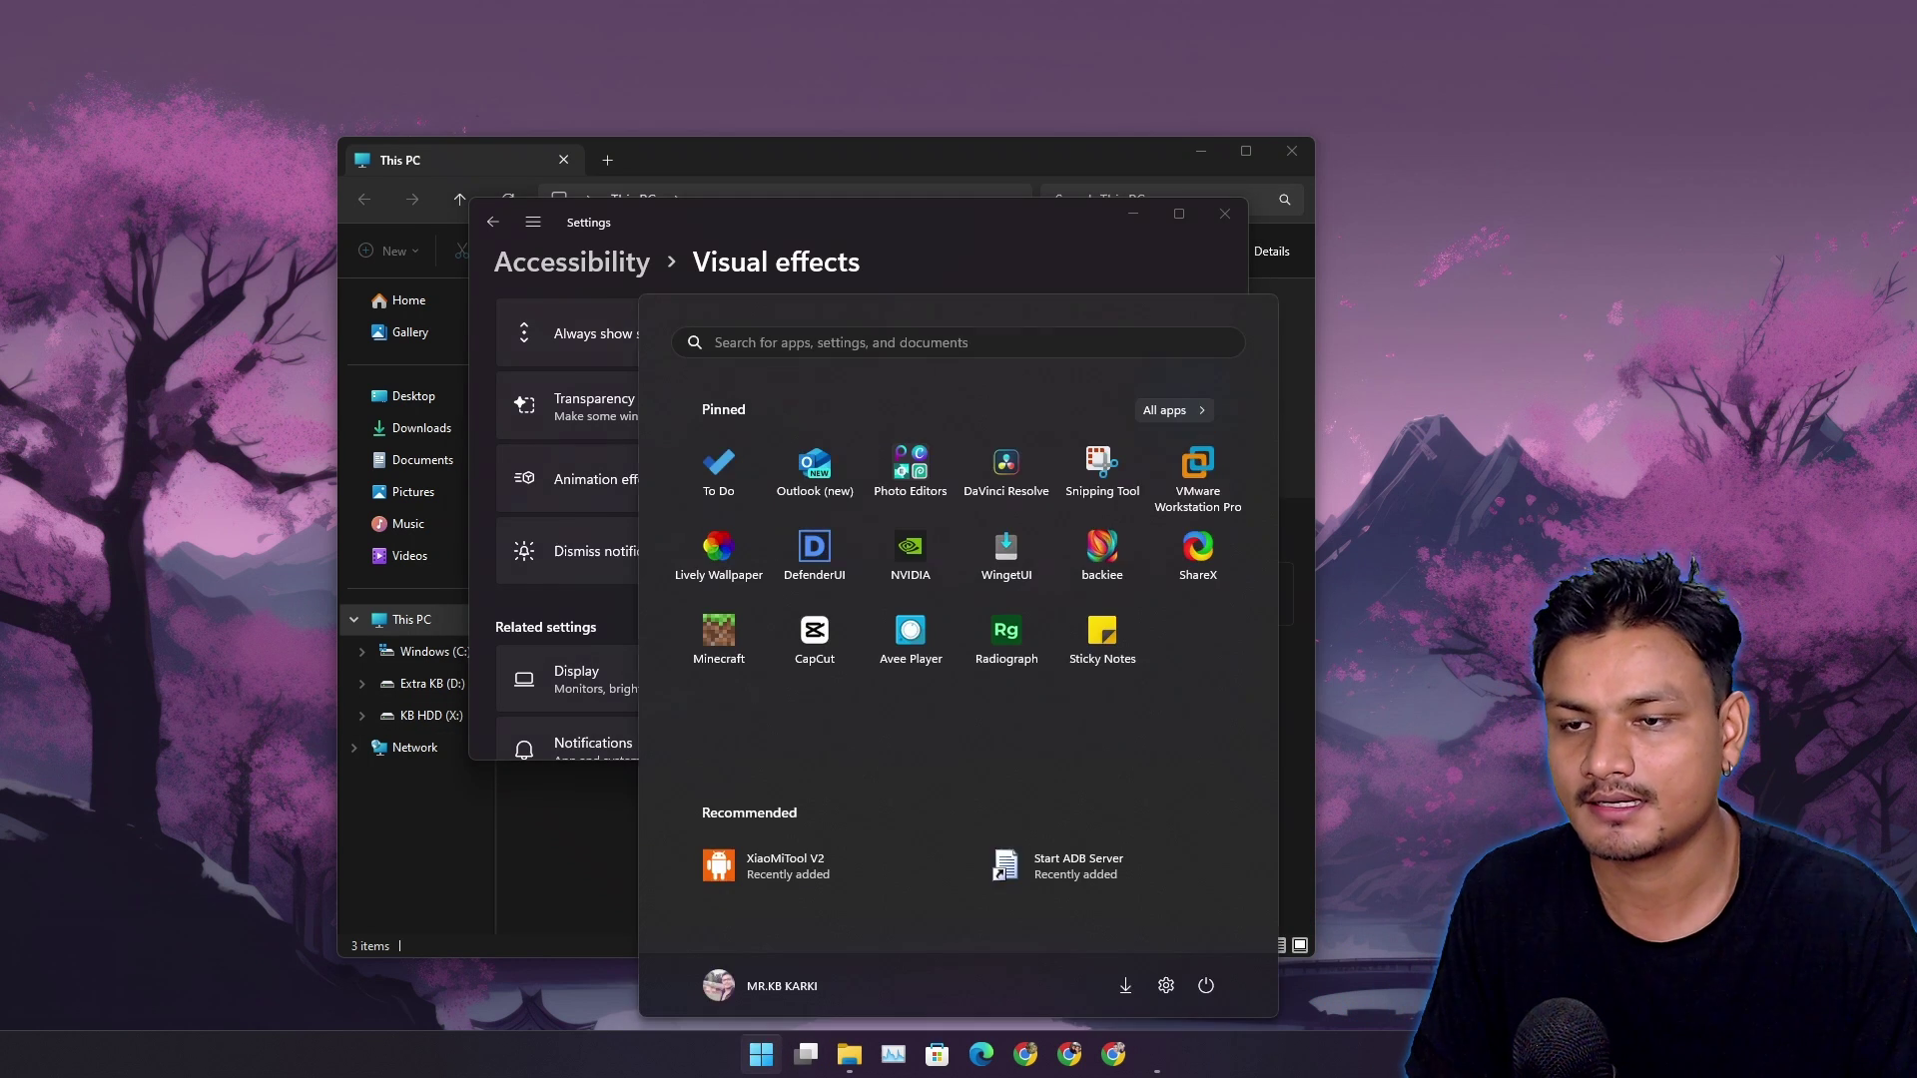
{"action": "key", "text": "super"}
{"action": "key", "text": "super"}
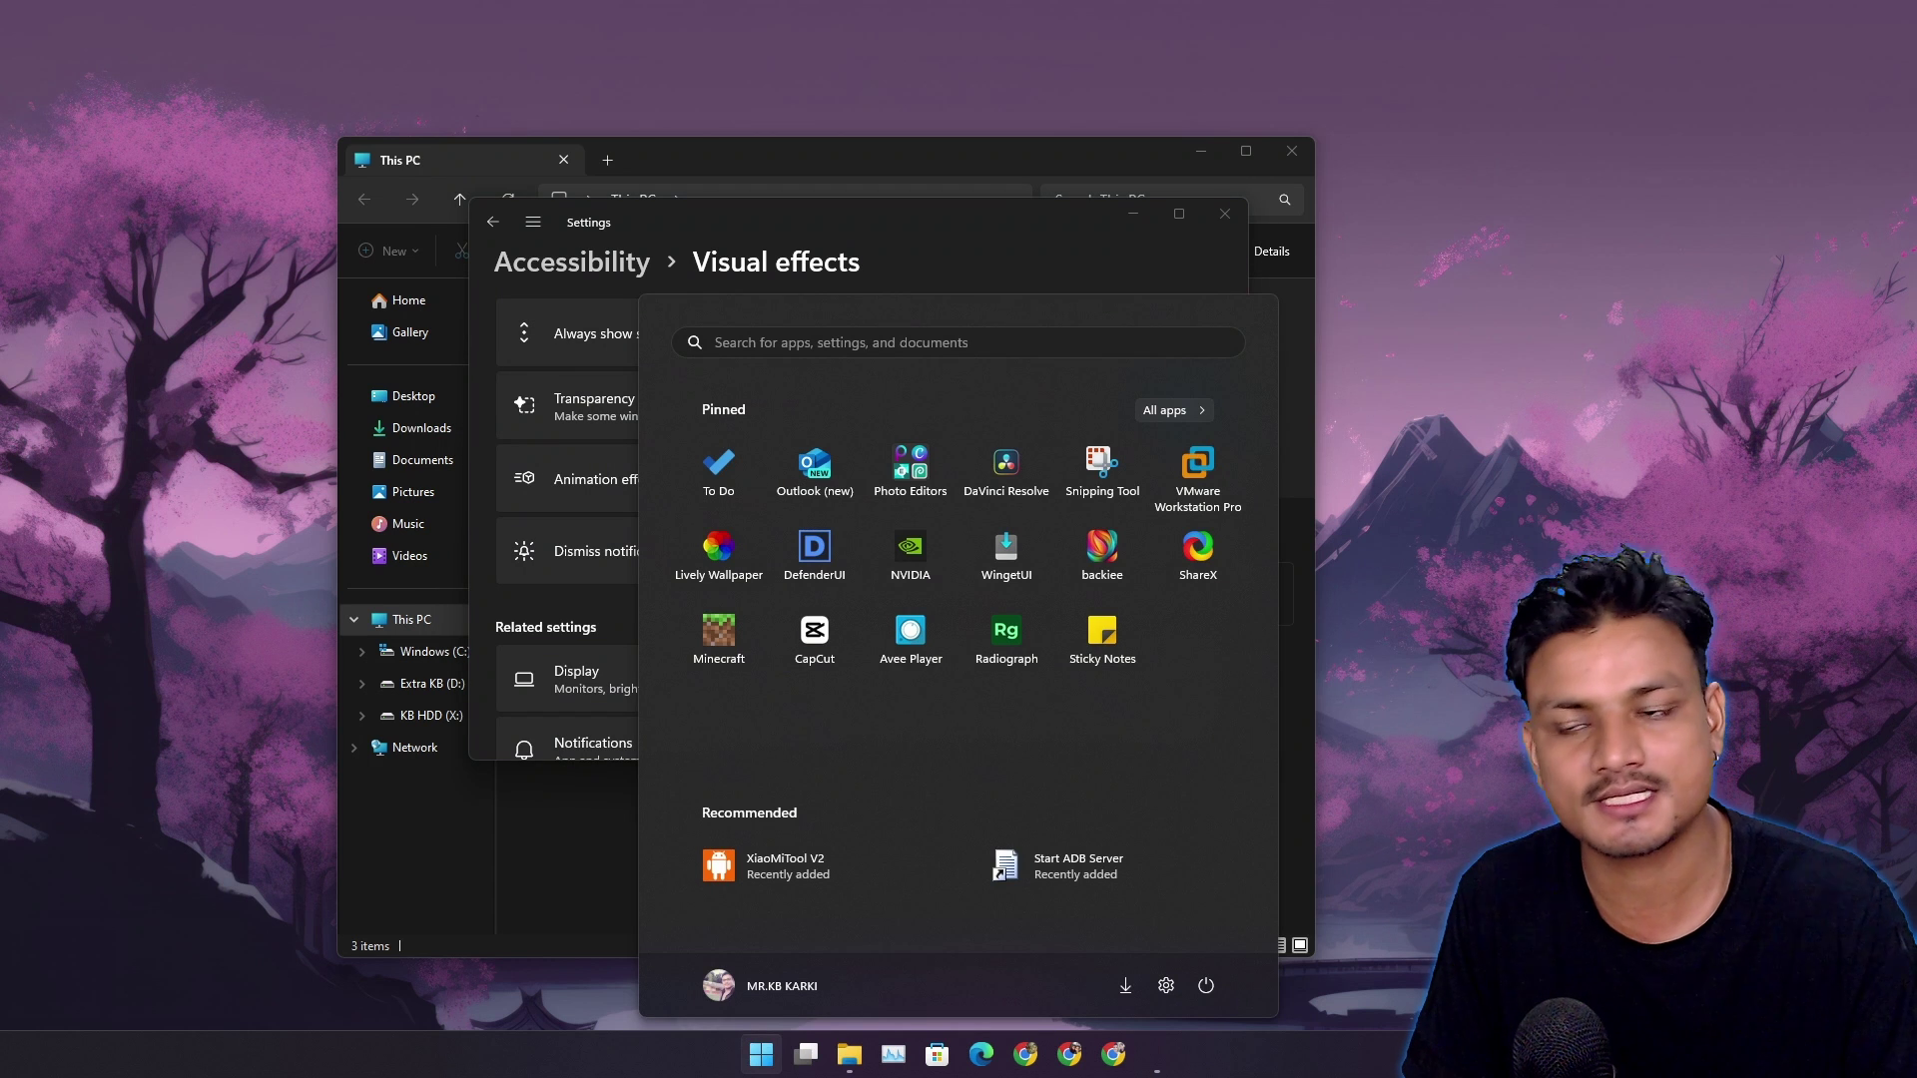
{"action": "key", "text": "super"}
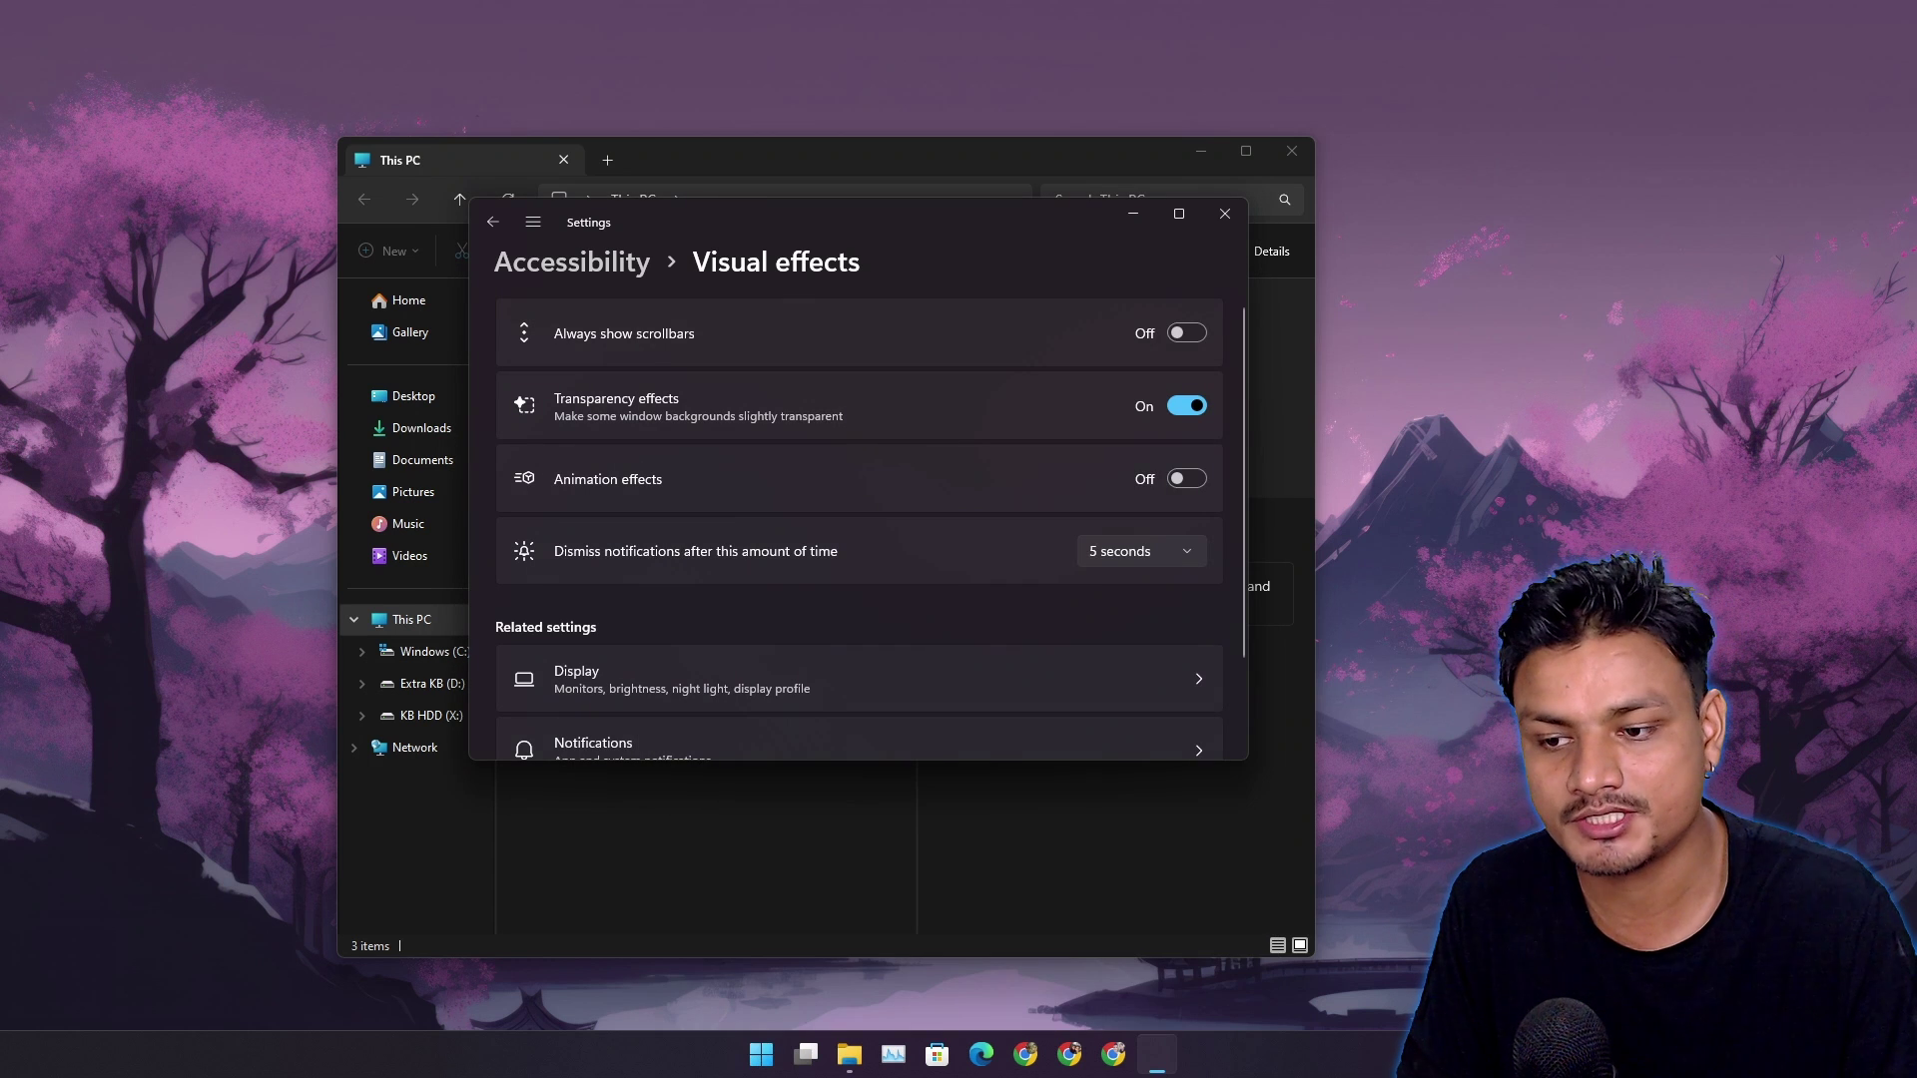
Turn off transparency effects, and compare the window look by moving Settings aside, switching to File Explorer and moving Settings back over it.
{"action": "left_click", "coordinate": [1187, 405]}
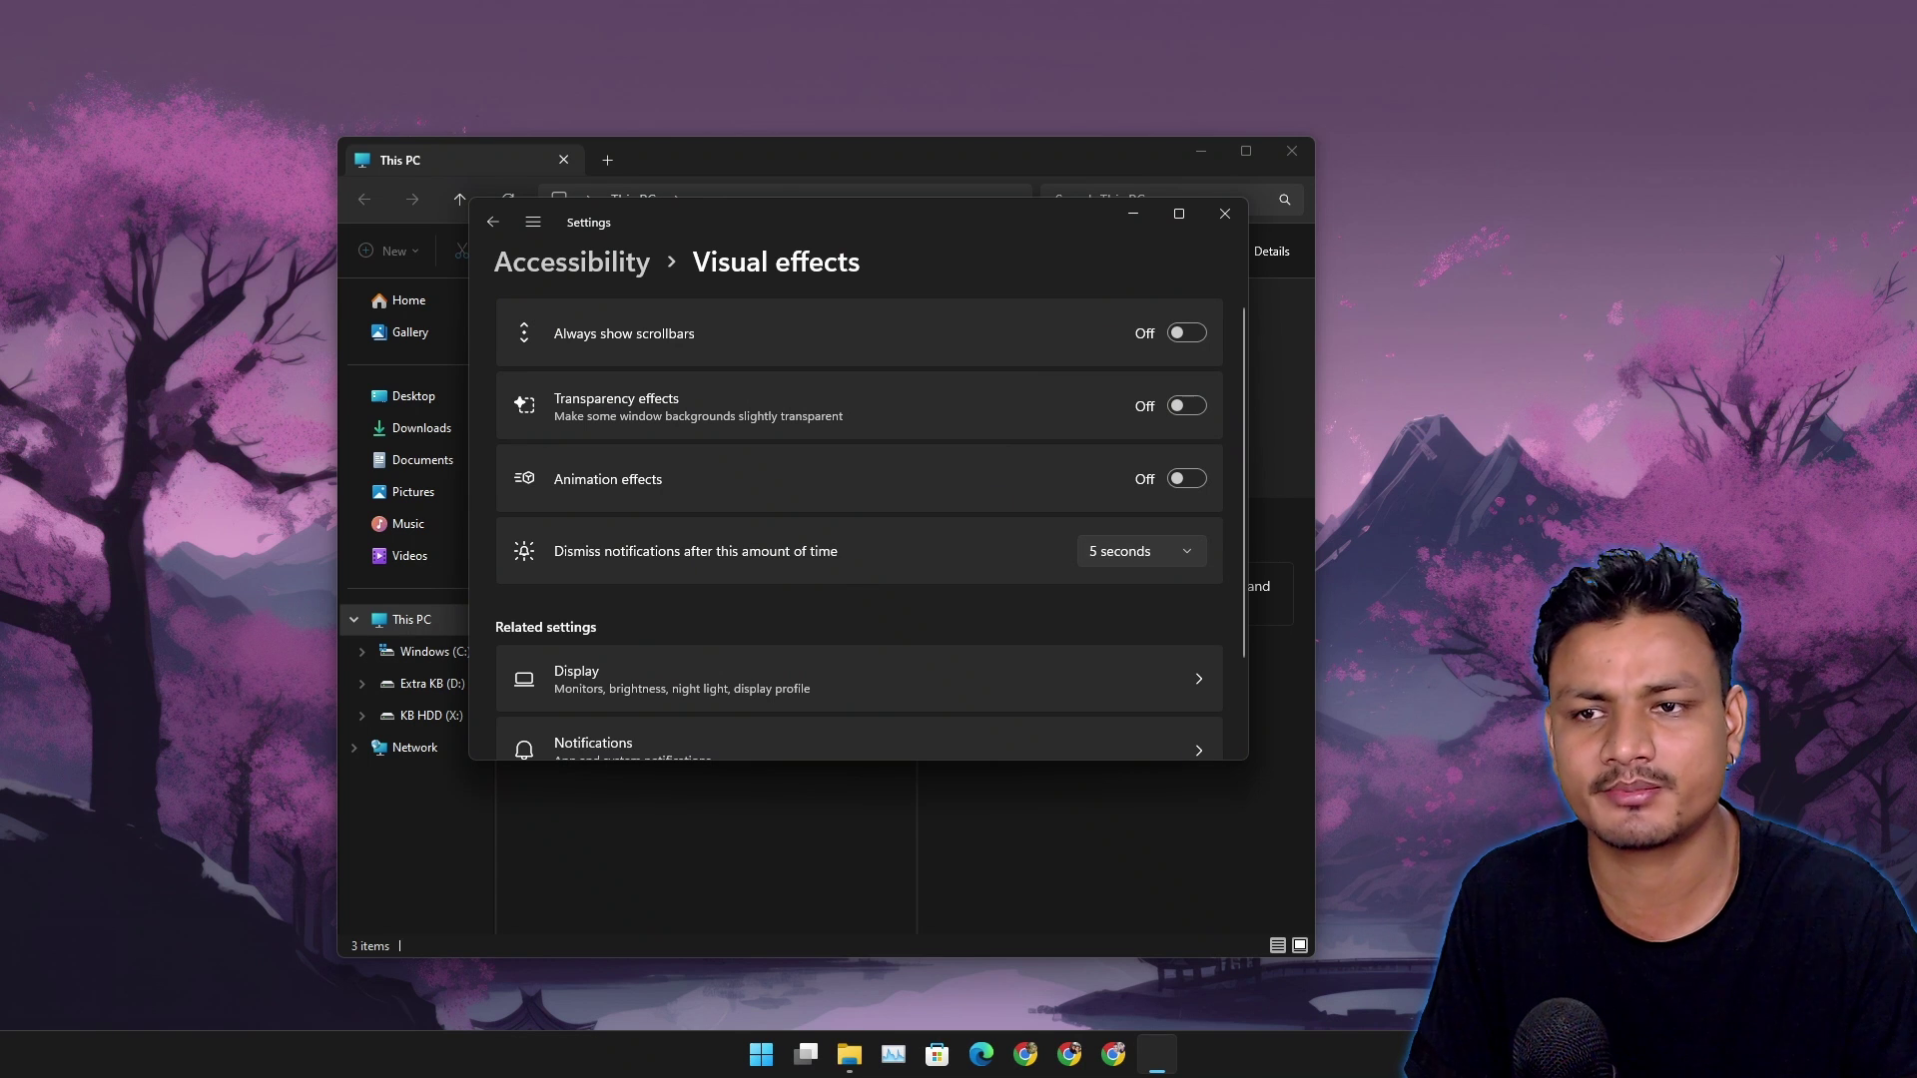
{"action": "left_click_drag", "start_coordinate": [799, 217], "coordinate": [1255, 231]}
{"action": "key", "text": "alt+Tab"}
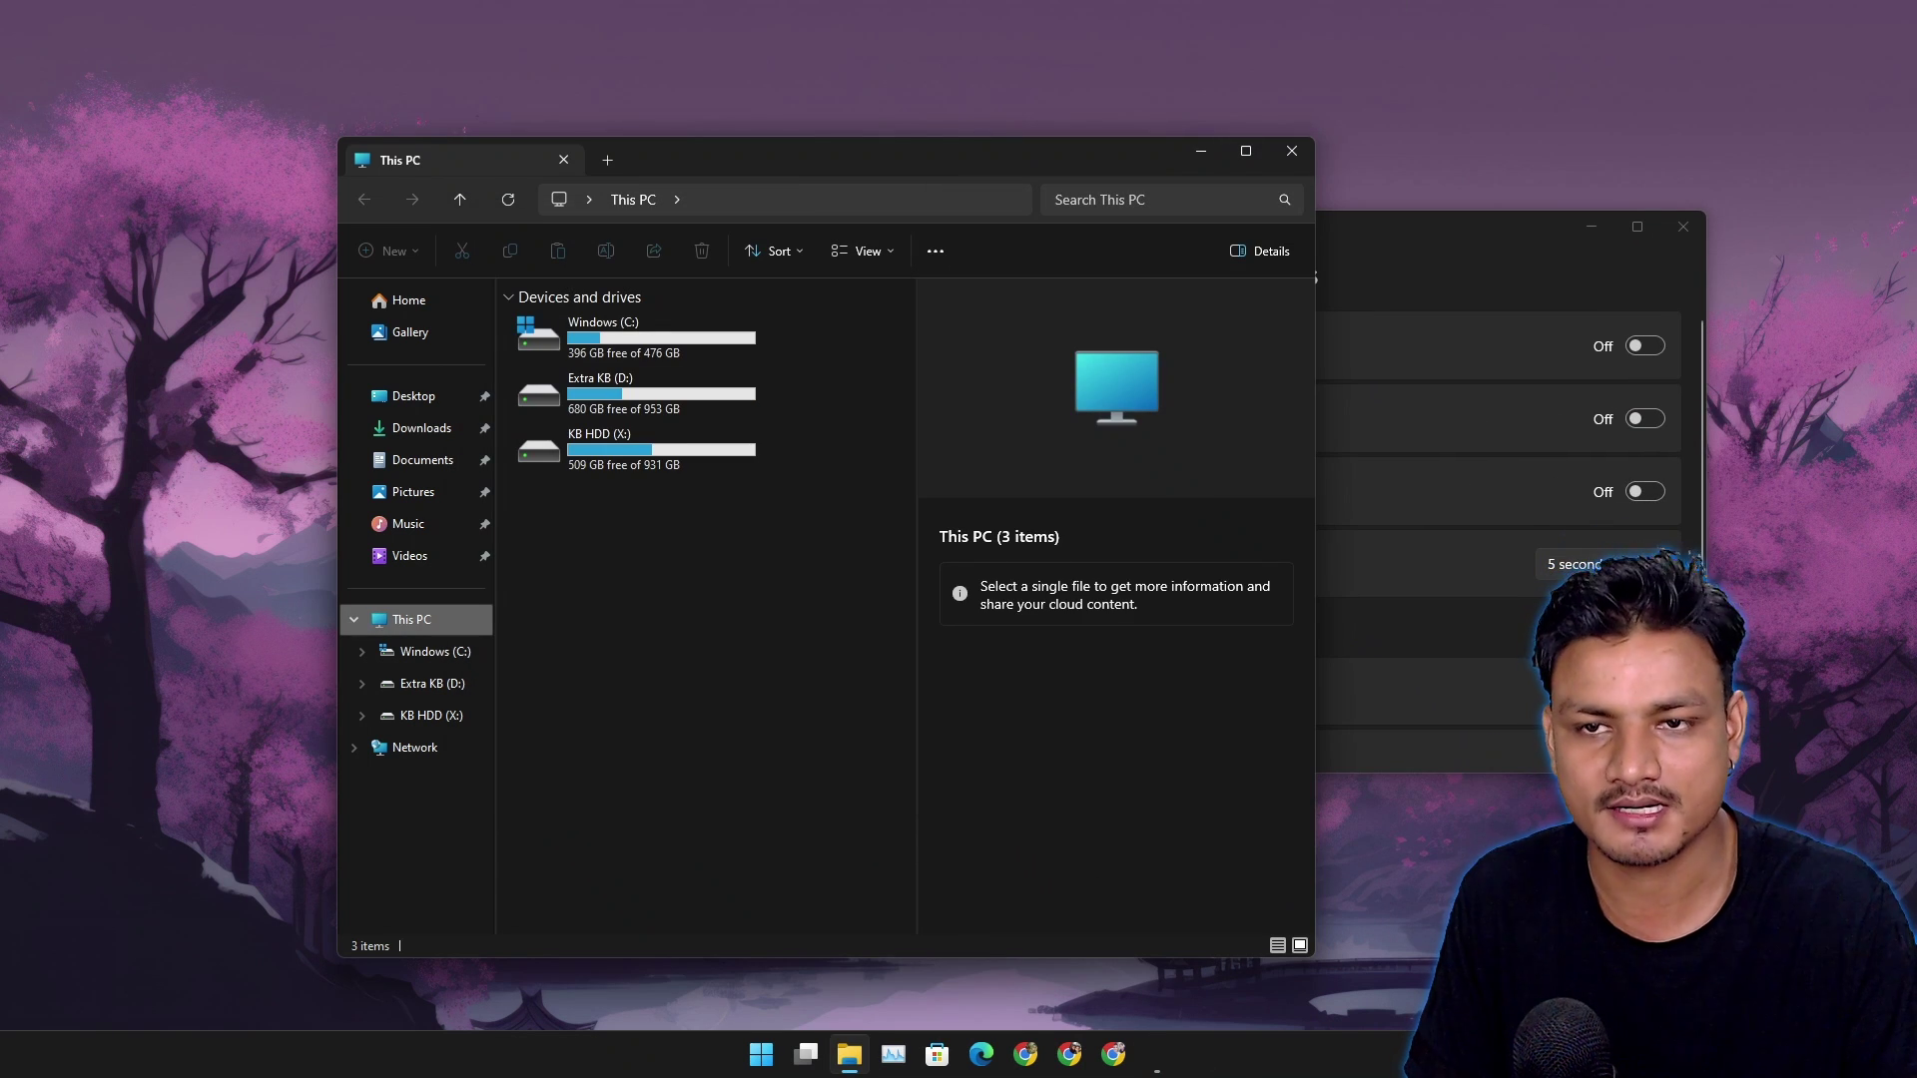
{"action": "left_click_drag", "start_coordinate": [1428, 227], "coordinate": [911, 193]}
Open and close the Start menu and Task Manager to test their response with transparency and animation effects off.
{"action": "left_click", "coordinate": [761, 1054]}
{"action": "left_click", "coordinate": [760, 1054]}
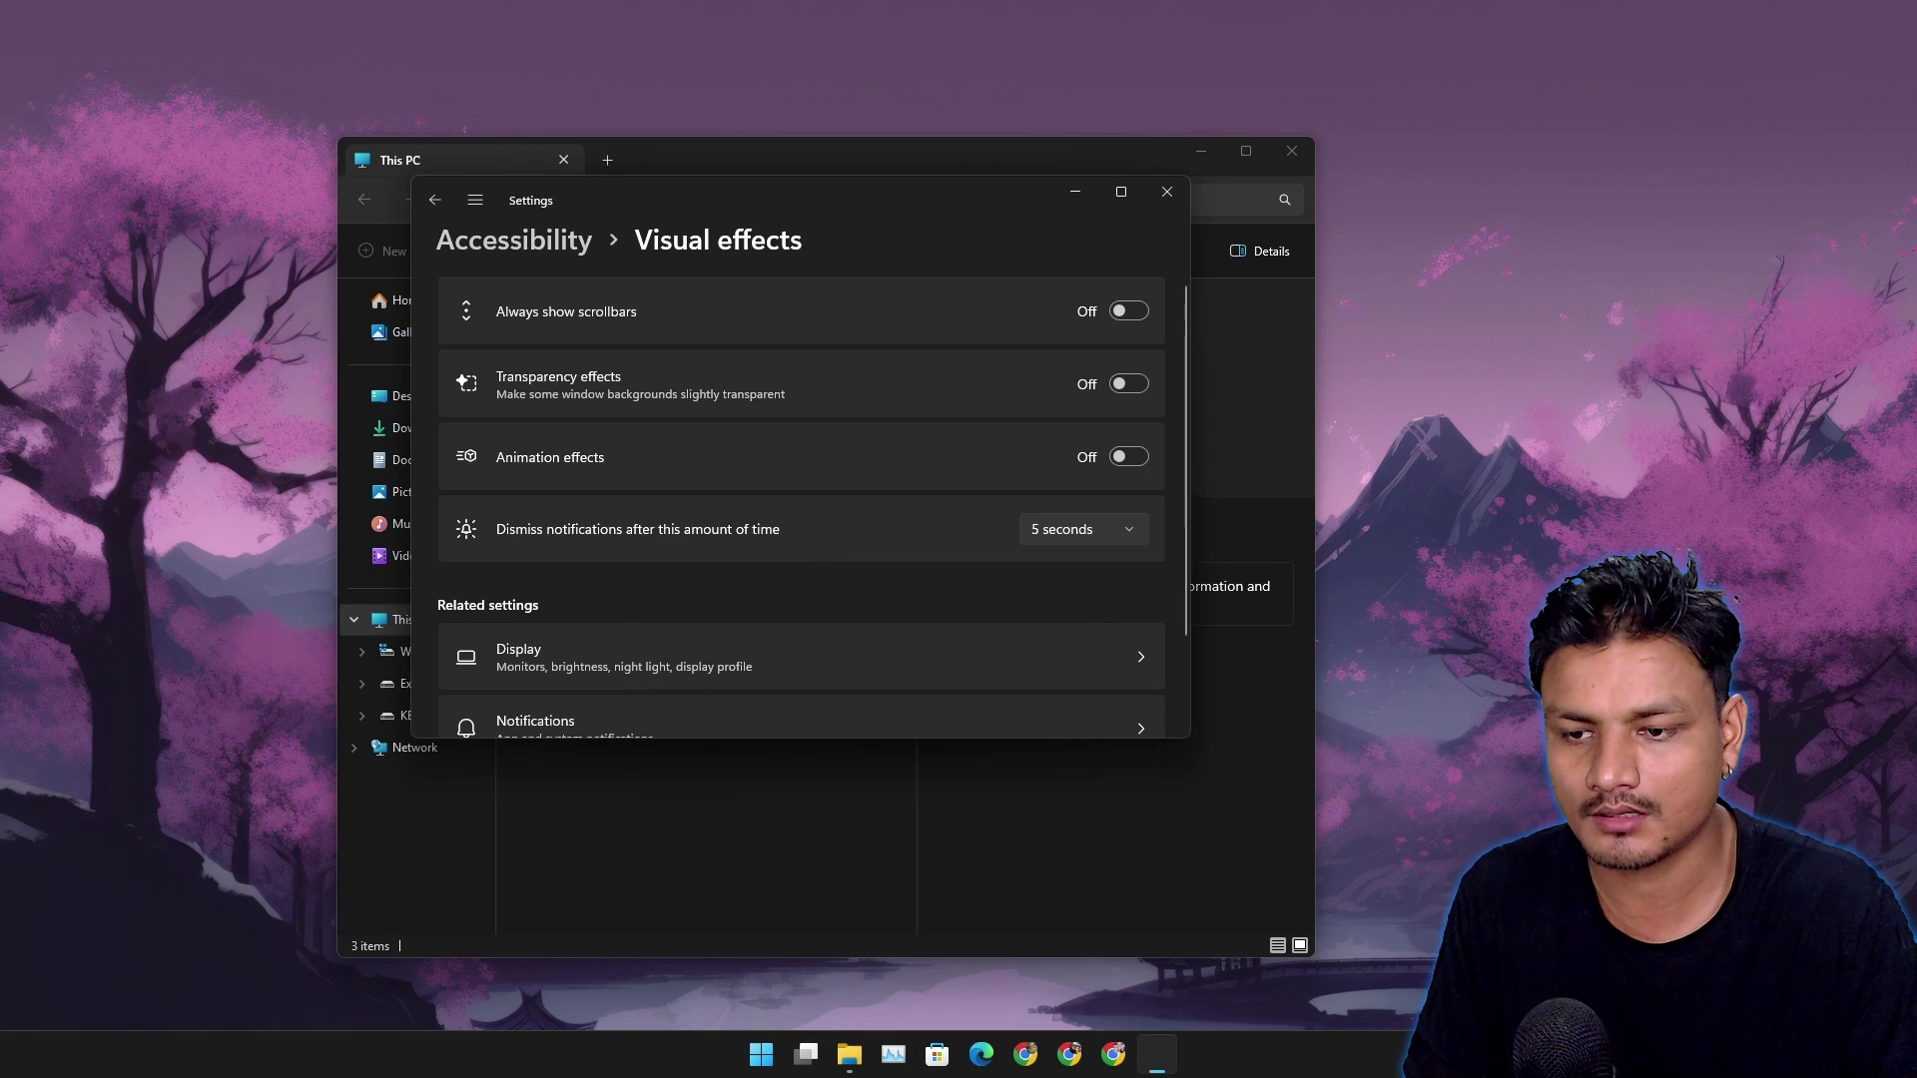
{"action": "left_click", "coordinate": [893, 1054]}
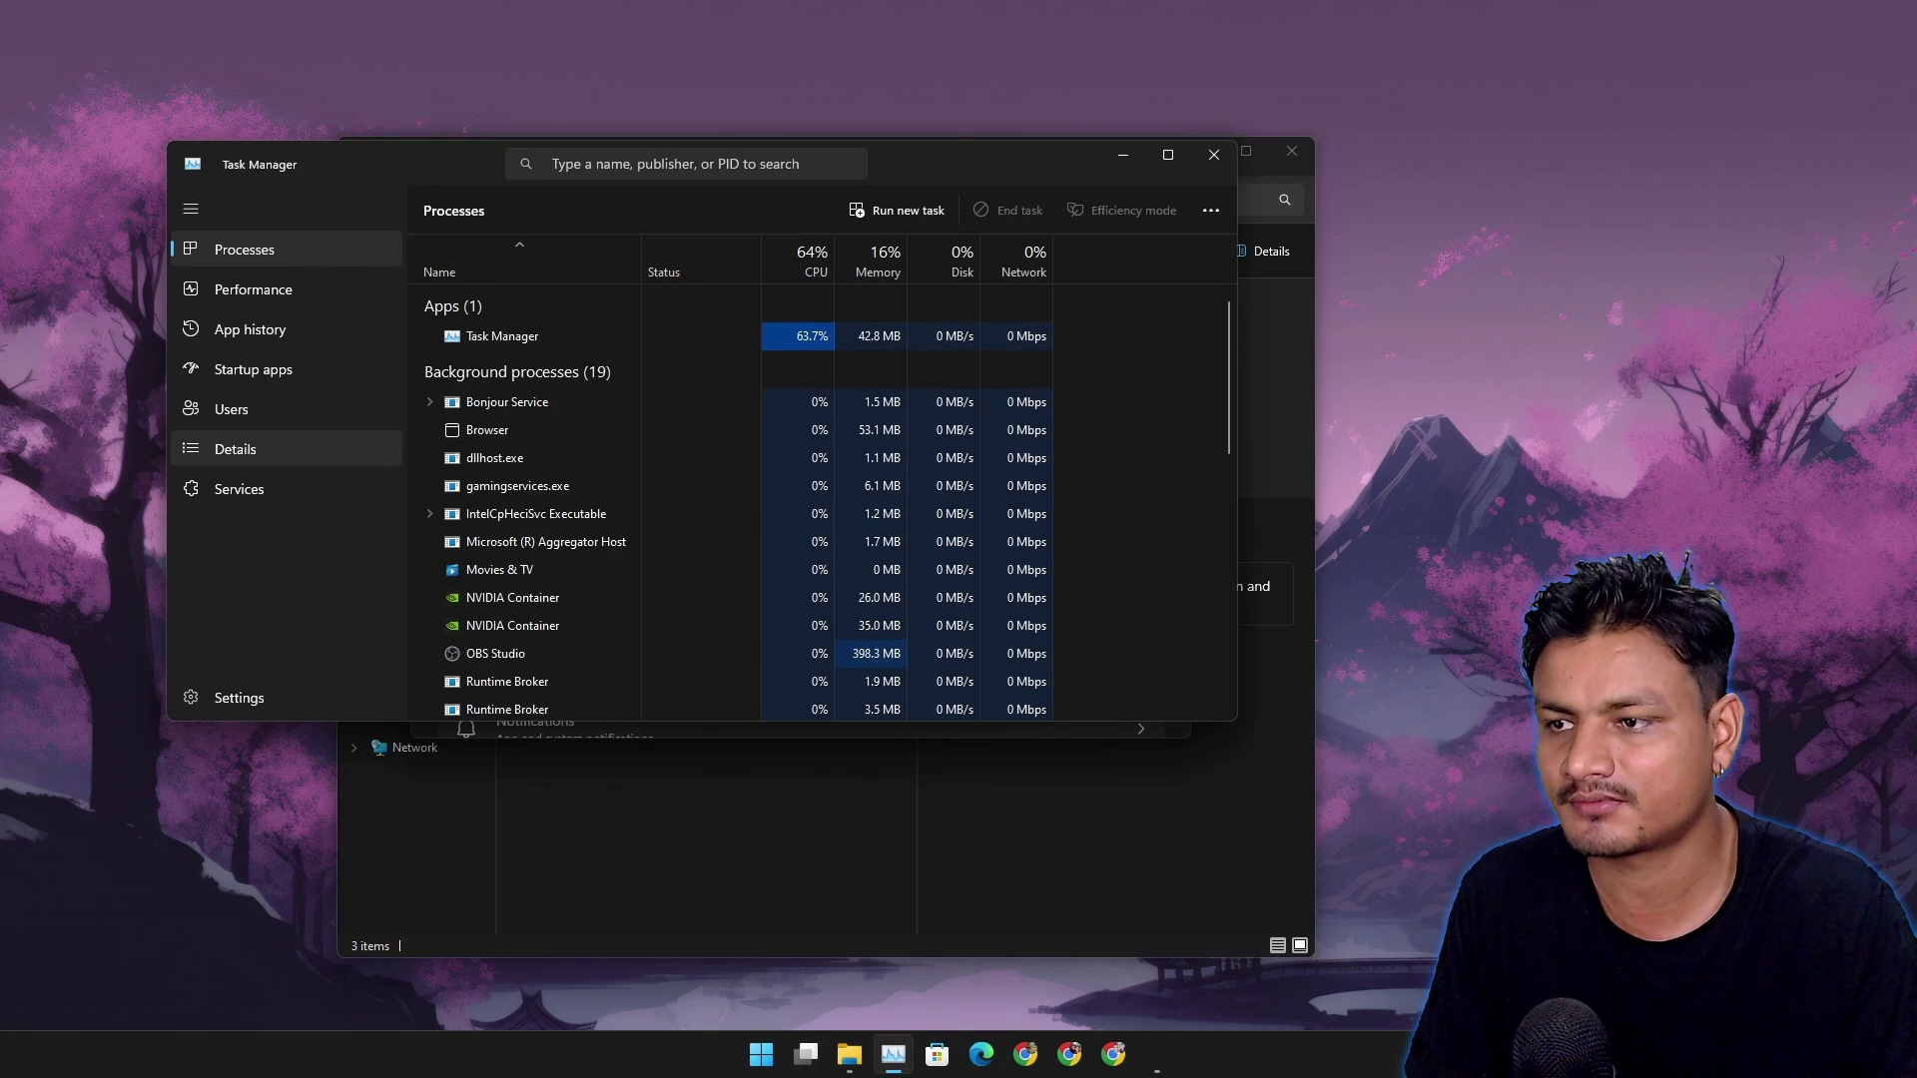
{"action": "left_click", "coordinate": [1213, 155]}
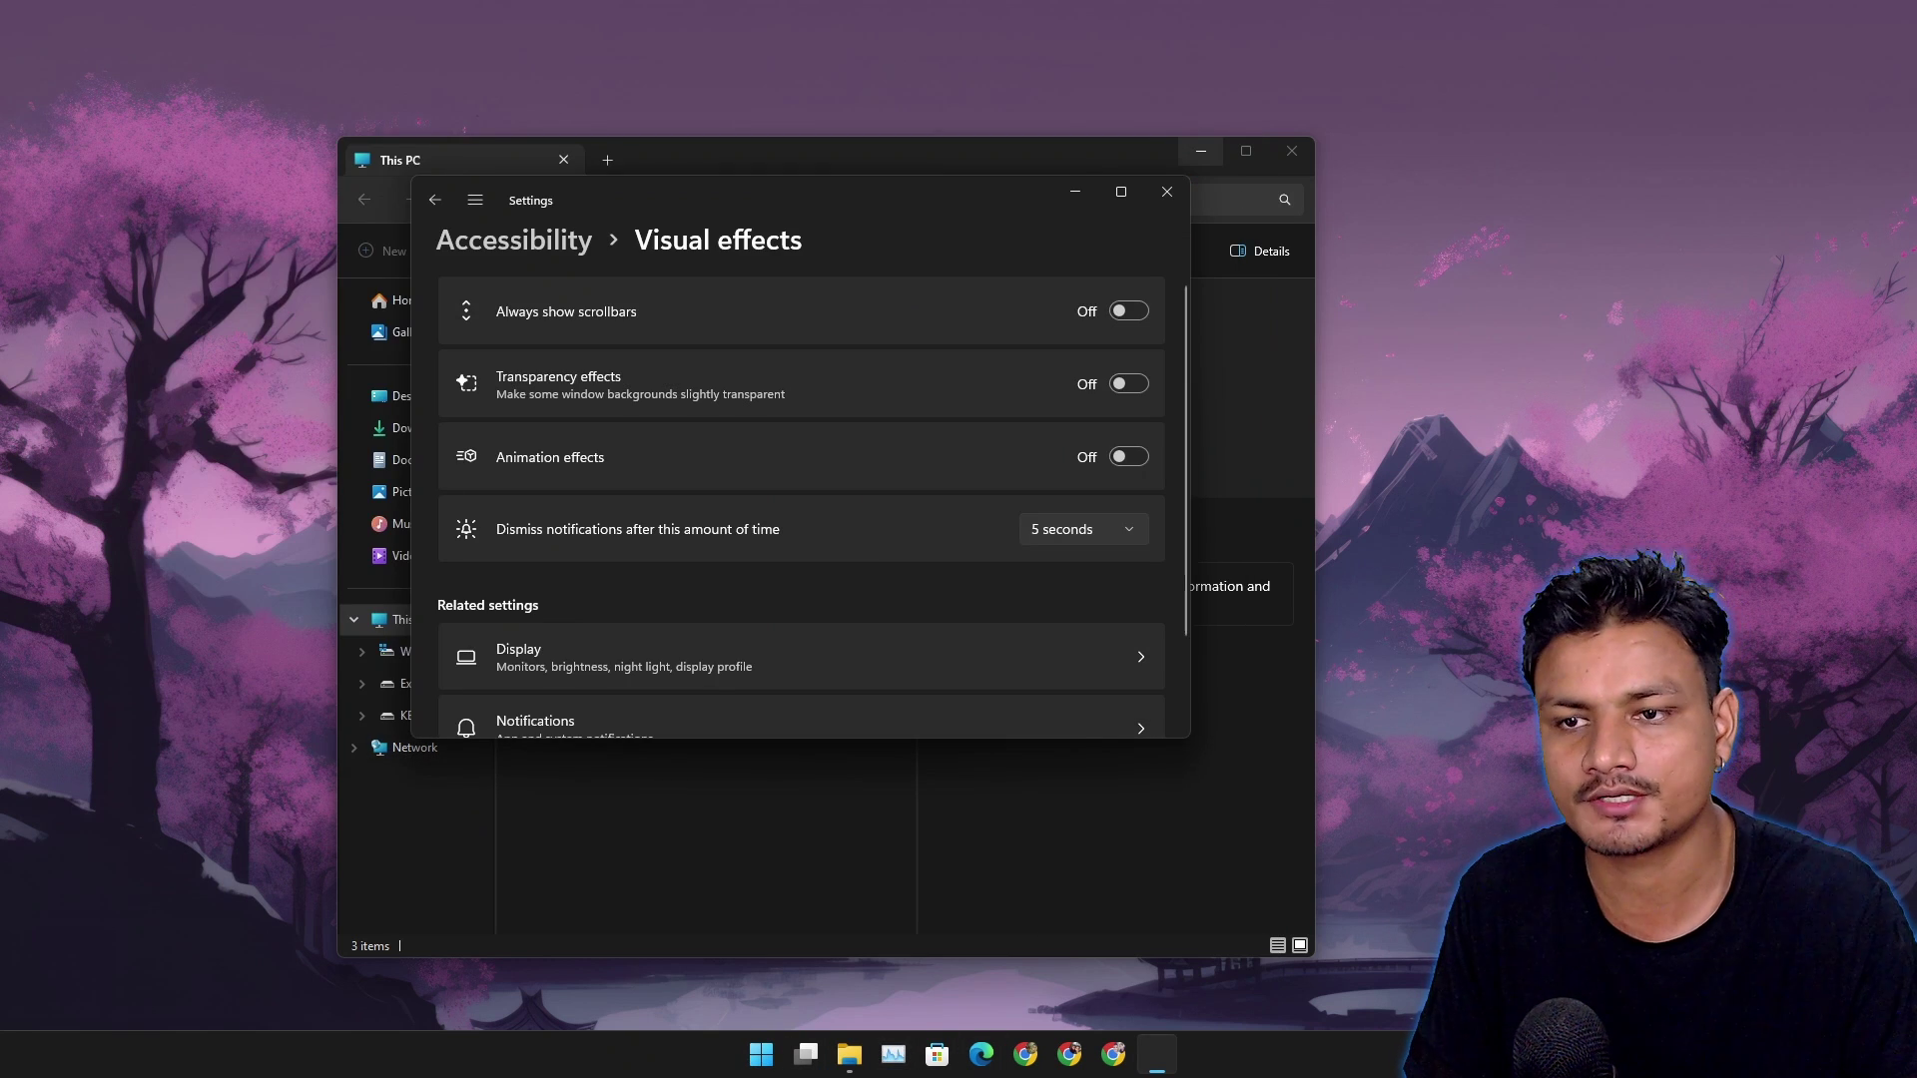